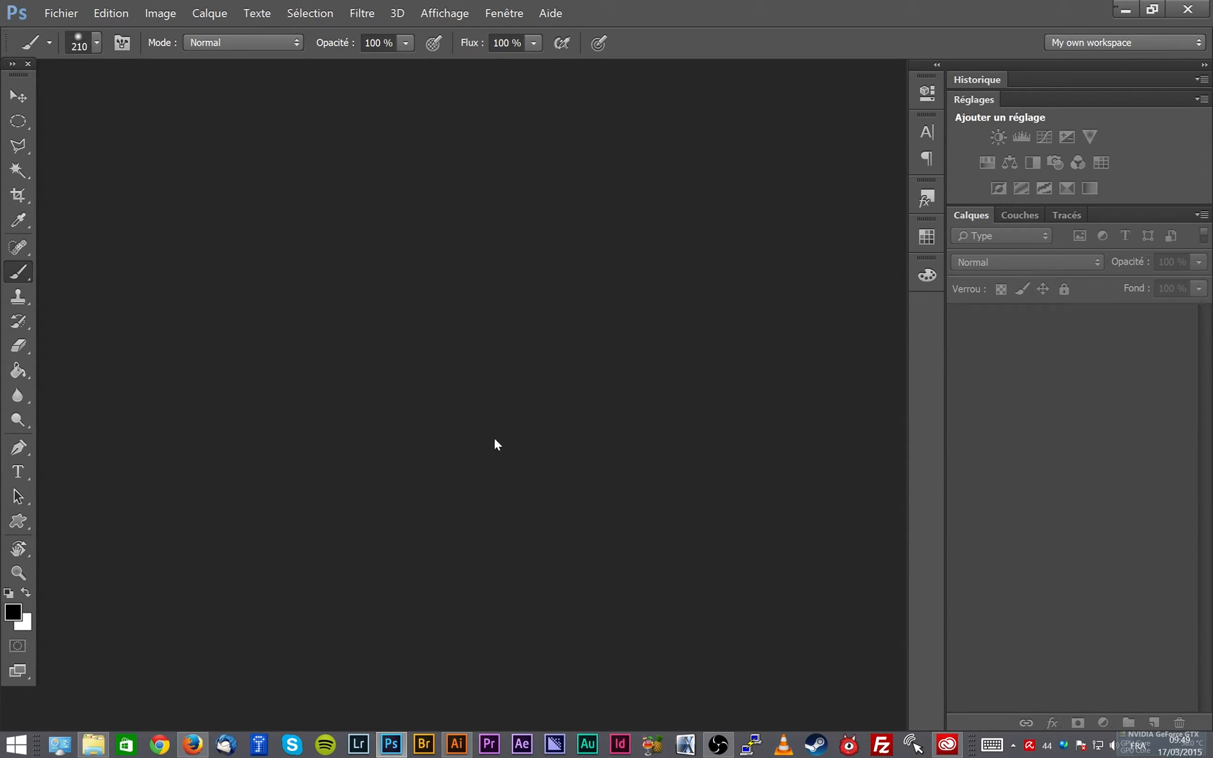
# - Create a new 1920 x 1080 px web document with a white background and unlock its background layer
pyautogui.click(62, 13)
pyautogui.click(70, 29)
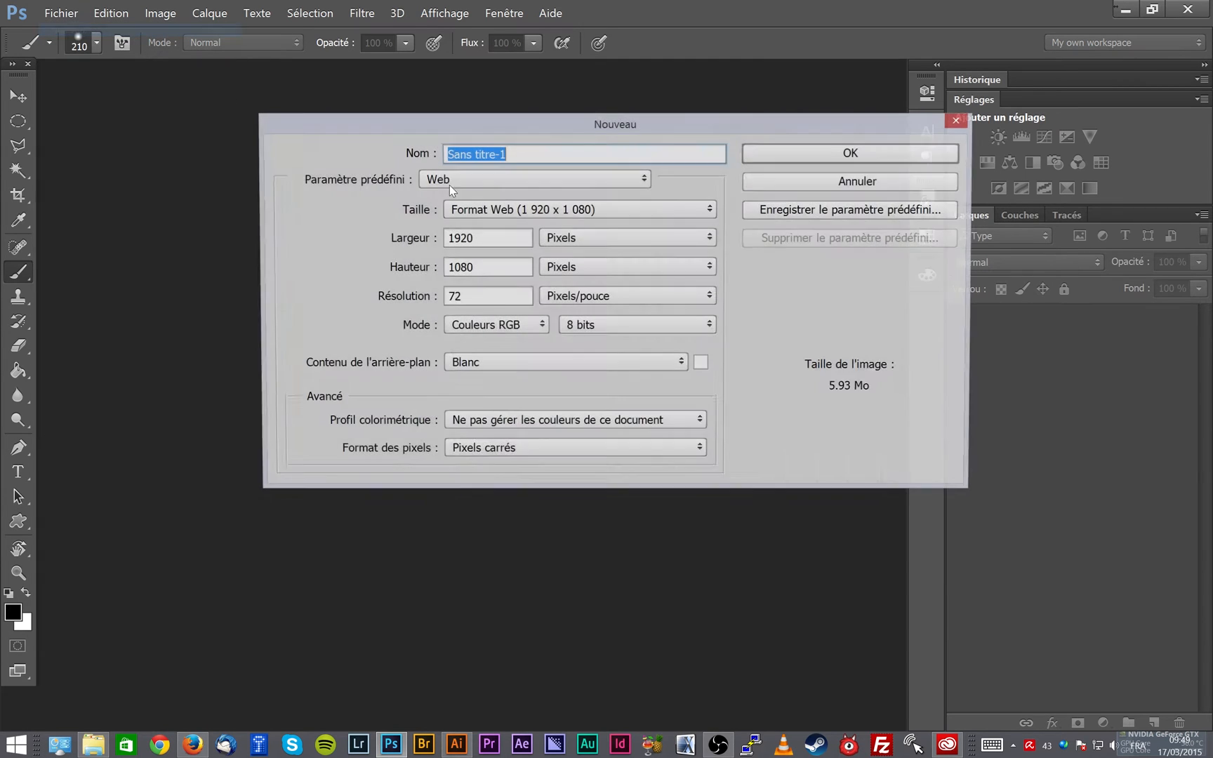
pyautogui.click(877, 153)
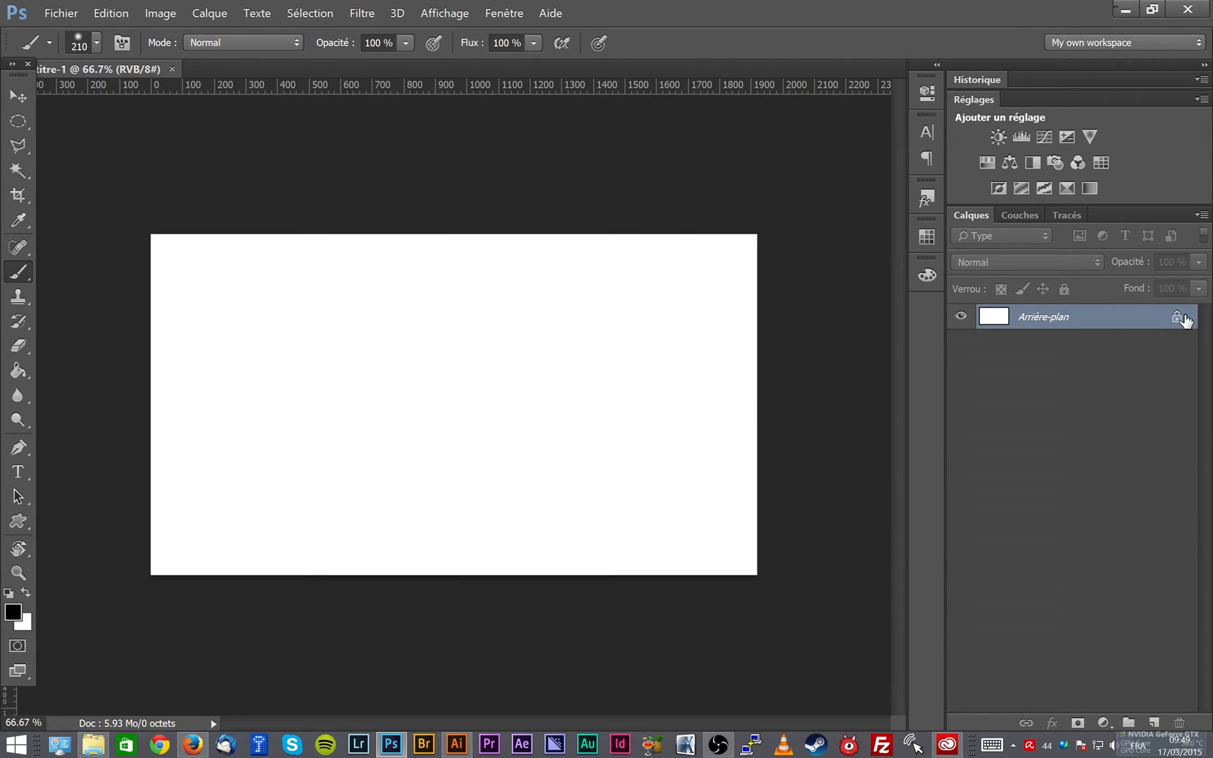
pyautogui.click(1177, 316)
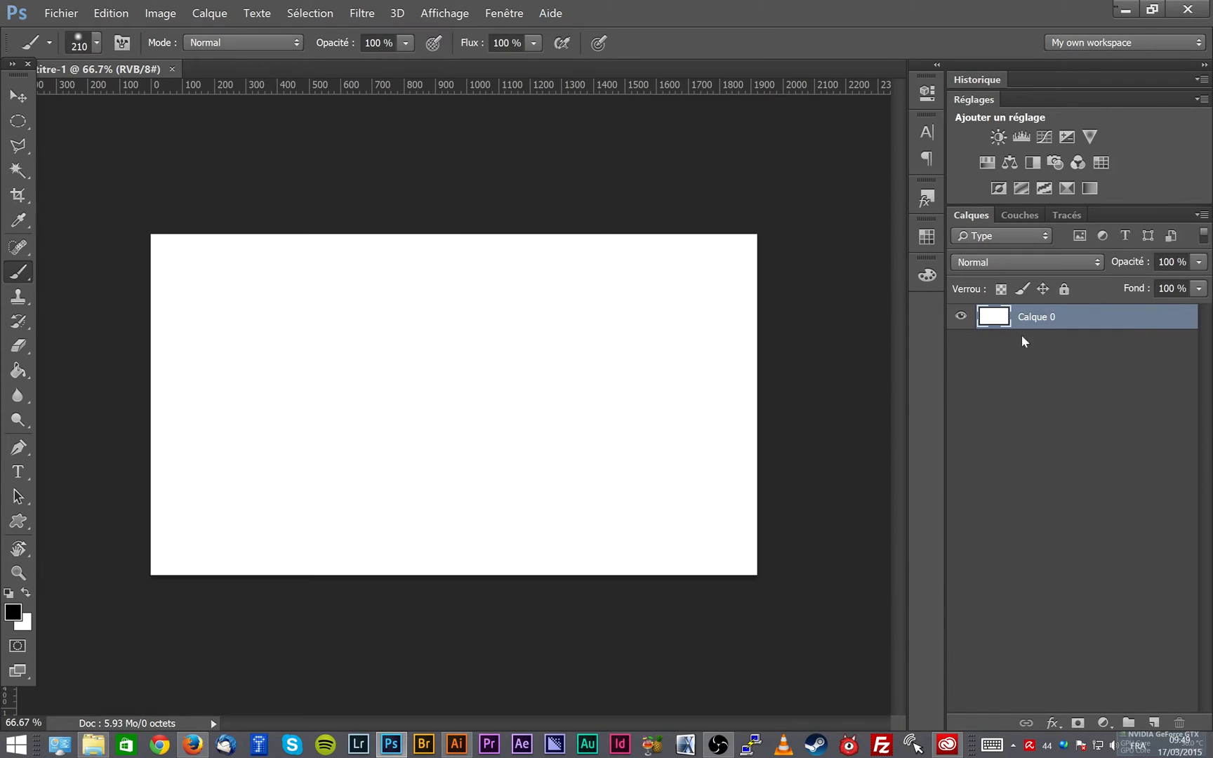
# - Paint a wavy black stroke across the canvas with the 279 px soft round brush, and undo it
pyautogui.rightClick(20, 275)
pyautogui.click(76, 274)
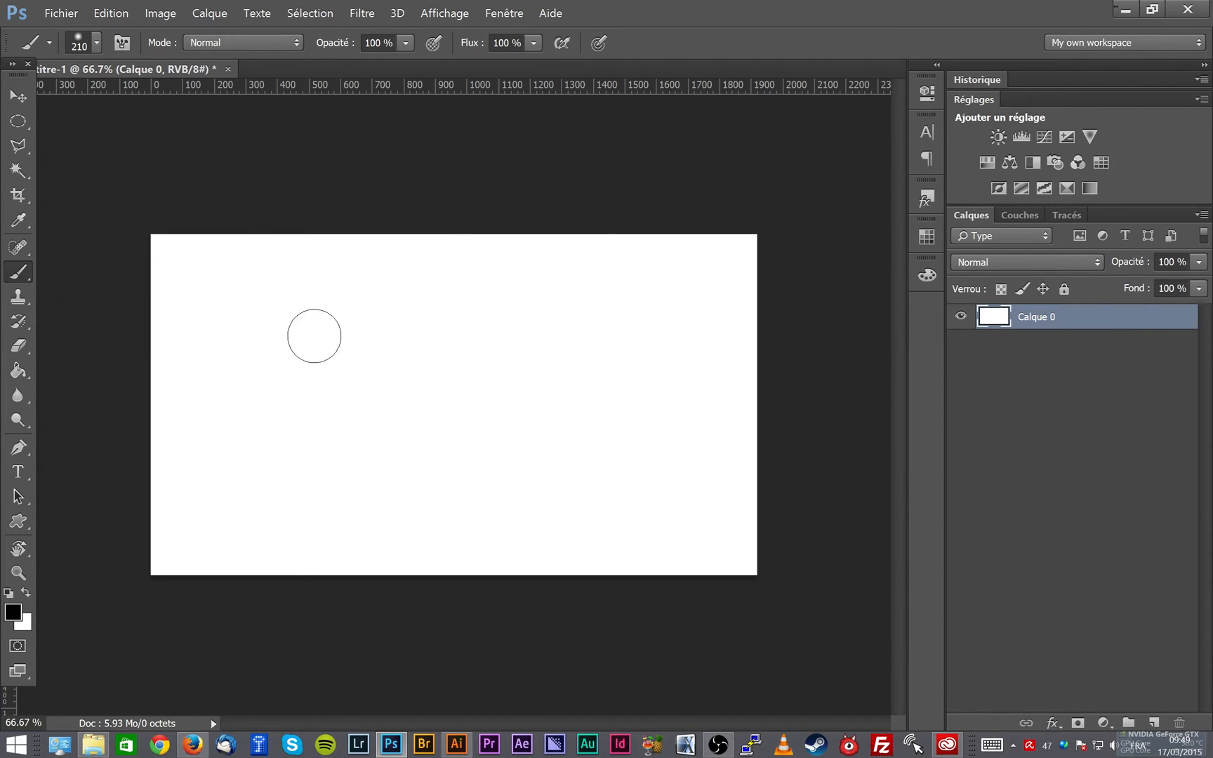
pyautogui.moveTo(286, 335)
pyautogui.mouseDown()
pyautogui.moveTo(293, 314)
pyautogui.moveTo(300, 401)
pyautogui.moveTo(325, 351)
pyautogui.moveTo(335, 271)
pyautogui.moveTo(318, 436)
pyautogui.moveTo(323, 427)
pyautogui.mouseUp()
pyautogui.moveTo(429, 341)
pyautogui.mouseDown()
pyautogui.moveTo(447, 439)
pyautogui.moveTo(482, 263)
pyautogui.moveTo(479, 501)
pyautogui.moveTo(471, 224)
pyautogui.moveTo(506, 385)
pyautogui.moveTo(544, 347)
pyautogui.moveTo(555, 174)
pyautogui.moveTo(555, 330)
pyautogui.moveTo(577, 441)
pyautogui.moveTo(423, 425)
pyautogui.moveTo(606, 427)
pyautogui.moveTo(549, 426)
pyautogui.moveTo(549, 365)
pyautogui.moveTo(531, 314)
pyautogui.moveTo(496, 342)
pyautogui.mouseUp()
pyautogui.moveTo(214, 323); pyautogui.dragTo(719, 309)
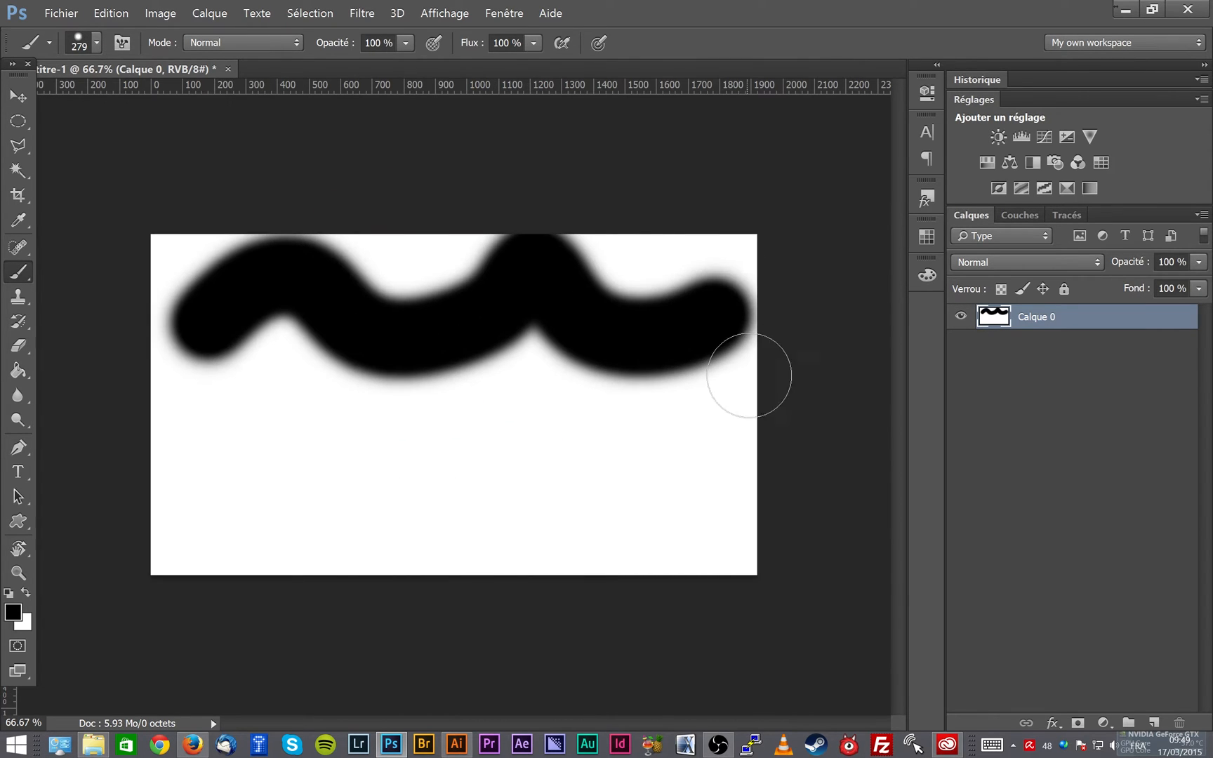
pyautogui.hotkey('ctrl', 'z')
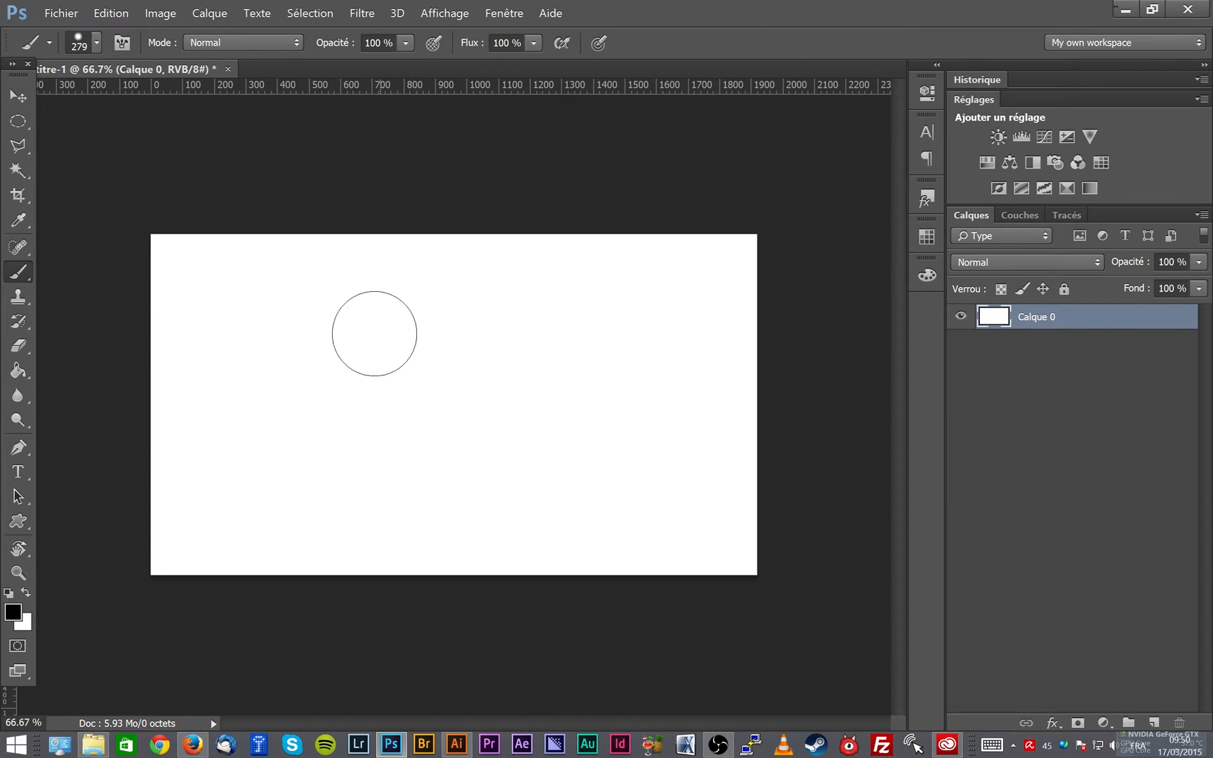
# - Paint scattered grass tufts and a curved line of grass with the 134 px grass brush preset
pyautogui.rightClick(385, 317)
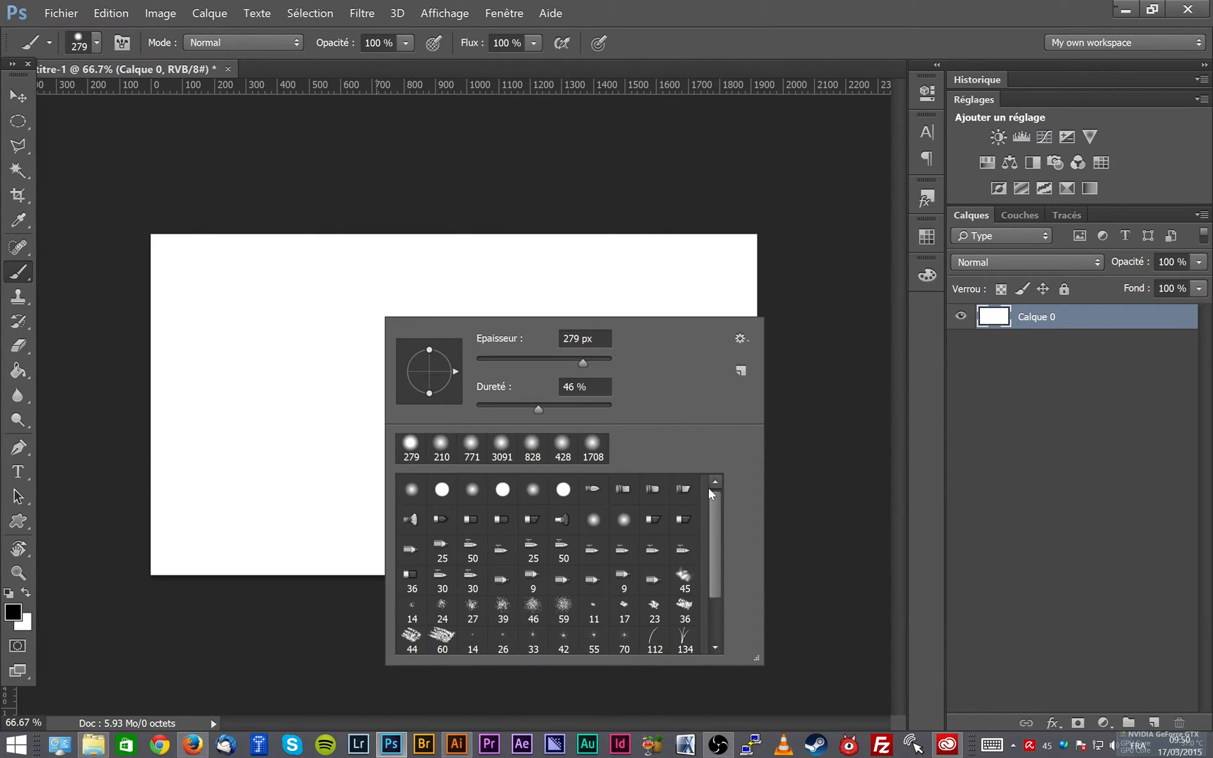
pyautogui.moveTo(709, 489); pyautogui.dragTo(722, 558)
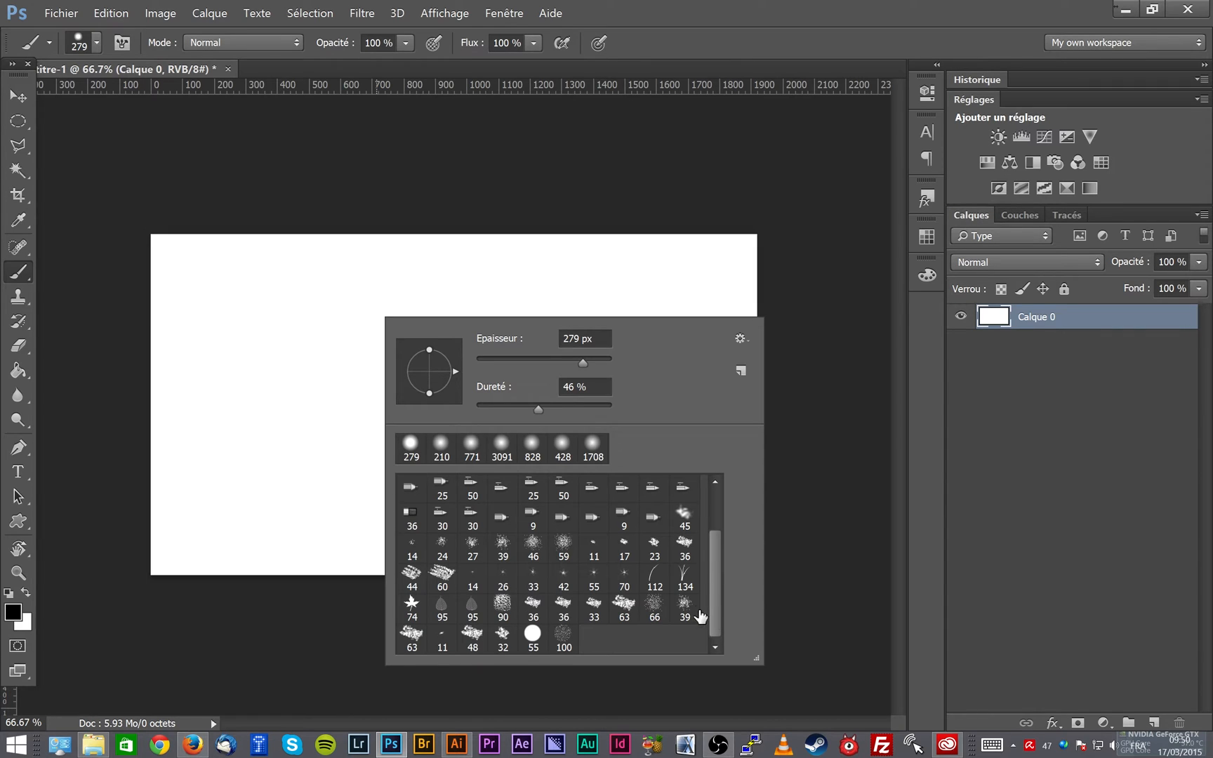
pyautogui.click(686, 575)
pyautogui.moveTo(288, 371)
pyautogui.mouseDown()
pyautogui.moveTo(446, 386)
pyautogui.moveTo(306, 396)
pyautogui.mouseUp()
pyautogui.rightClick(388, 378)
pyautogui.click(685, 637)
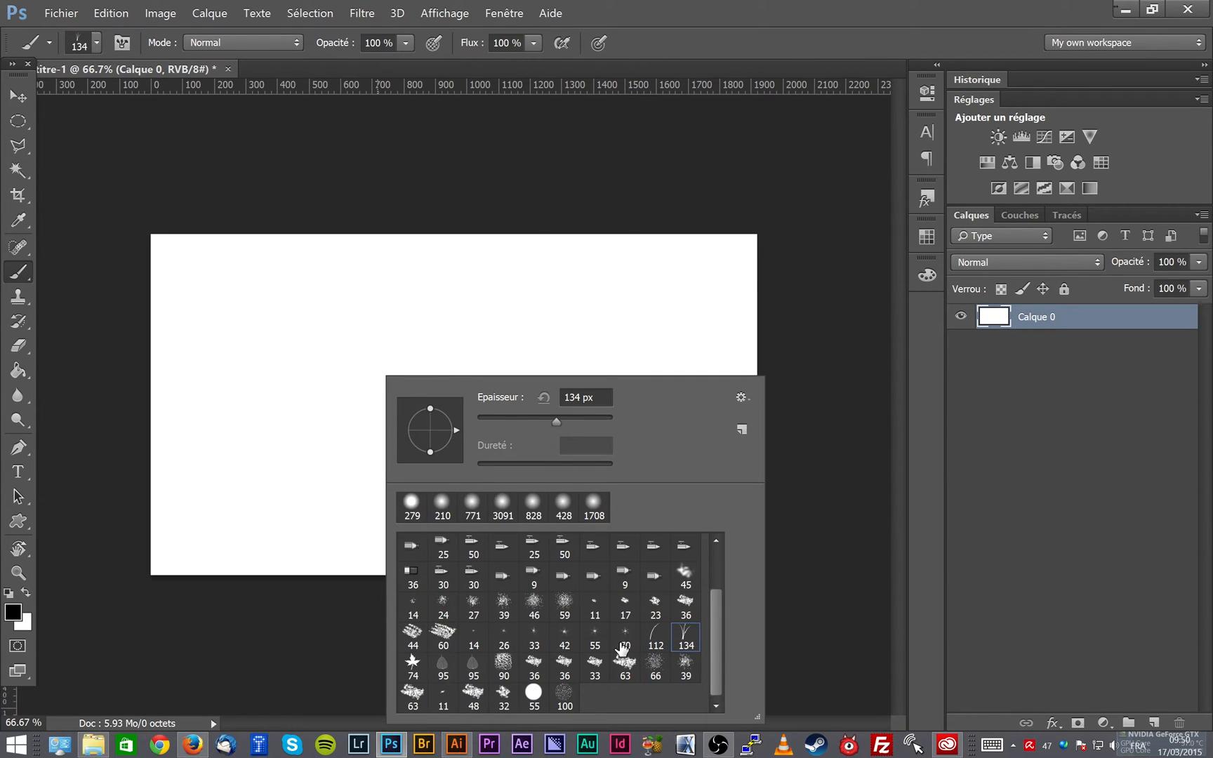
pyautogui.click(683, 47)
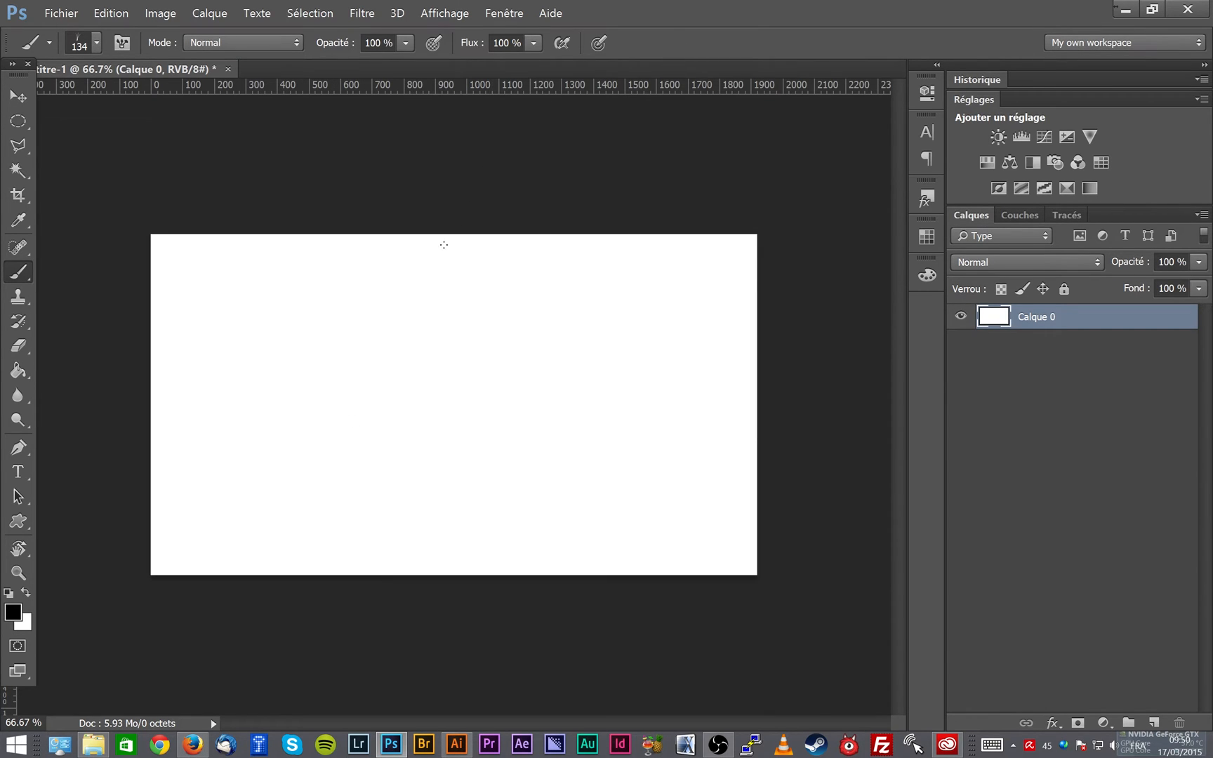
pyautogui.click(444, 386)
pyautogui.click(360, 366)
pyautogui.click(397, 396)
pyautogui.click(464, 346)
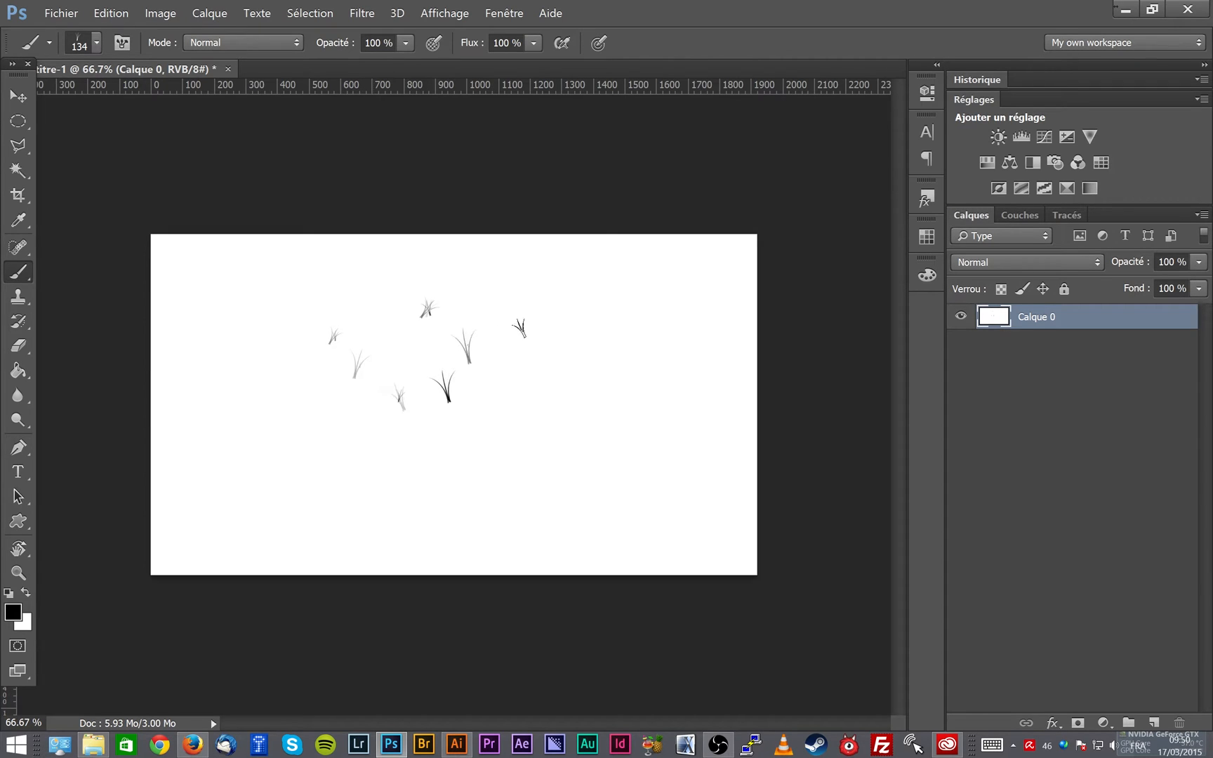
pyautogui.moveTo(559, 324)
pyautogui.mouseDown()
pyautogui.moveTo(572, 385)
pyautogui.moveTo(507, 392)
pyautogui.moveTo(467, 335)
pyautogui.moveTo(407, 304)
pyautogui.moveTo(351, 353)
pyautogui.moveTo(440, 410)
pyautogui.mouseUp()
# - Paint two bands of scattered maple leaves across the grass with the 74 px leaf brush preset
pyautogui.rightClick(493, 399)
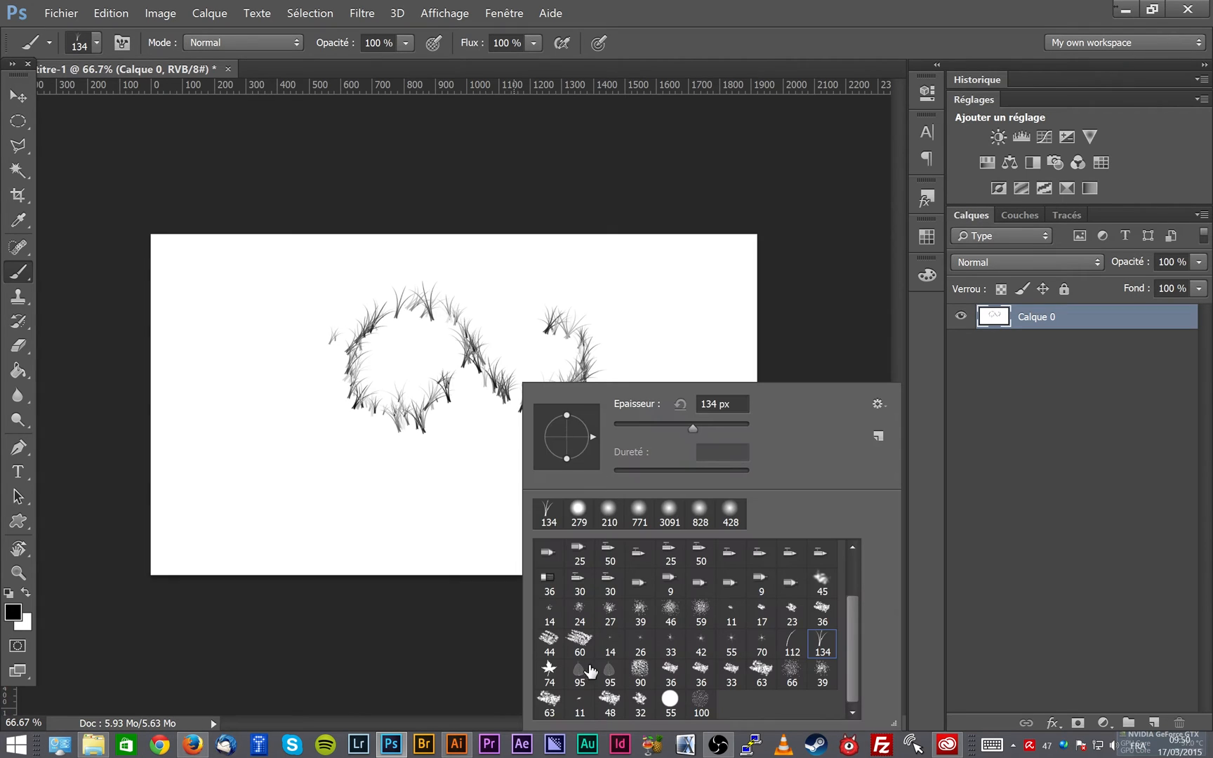
pyautogui.click(549, 670)
pyautogui.click(305, 406)
pyautogui.moveTo(305, 406)
pyautogui.mouseDown()
pyautogui.moveTo(572, 490)
pyautogui.moveTo(620, 464)
pyautogui.moveTo(625, 494)
pyautogui.mouseUp()
pyautogui.moveTo(645, 354)
pyautogui.mouseDown()
pyautogui.moveTo(572, 311)
pyautogui.moveTo(393, 338)
pyautogui.moveTo(292, 287)
pyautogui.mouseUp()
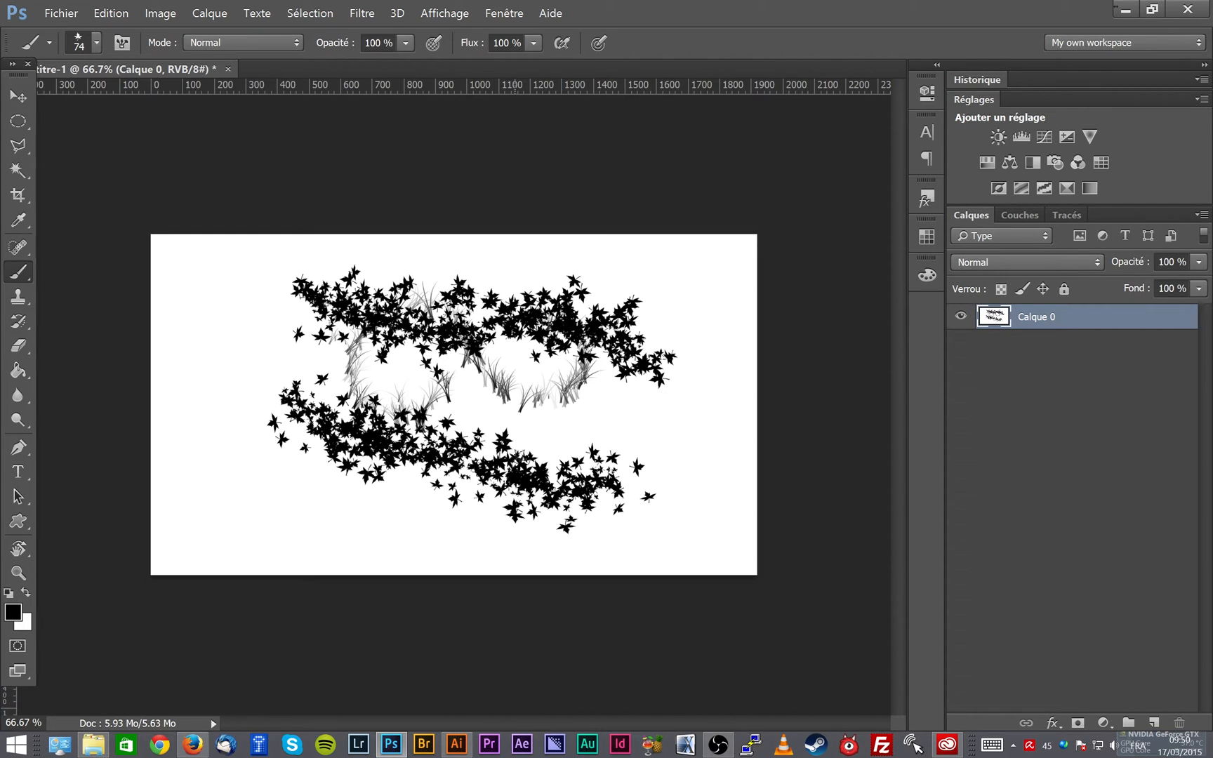
# - View the leaf brush's tip shape settings and paint more leaves over the existing bands
pyautogui.press('F5')
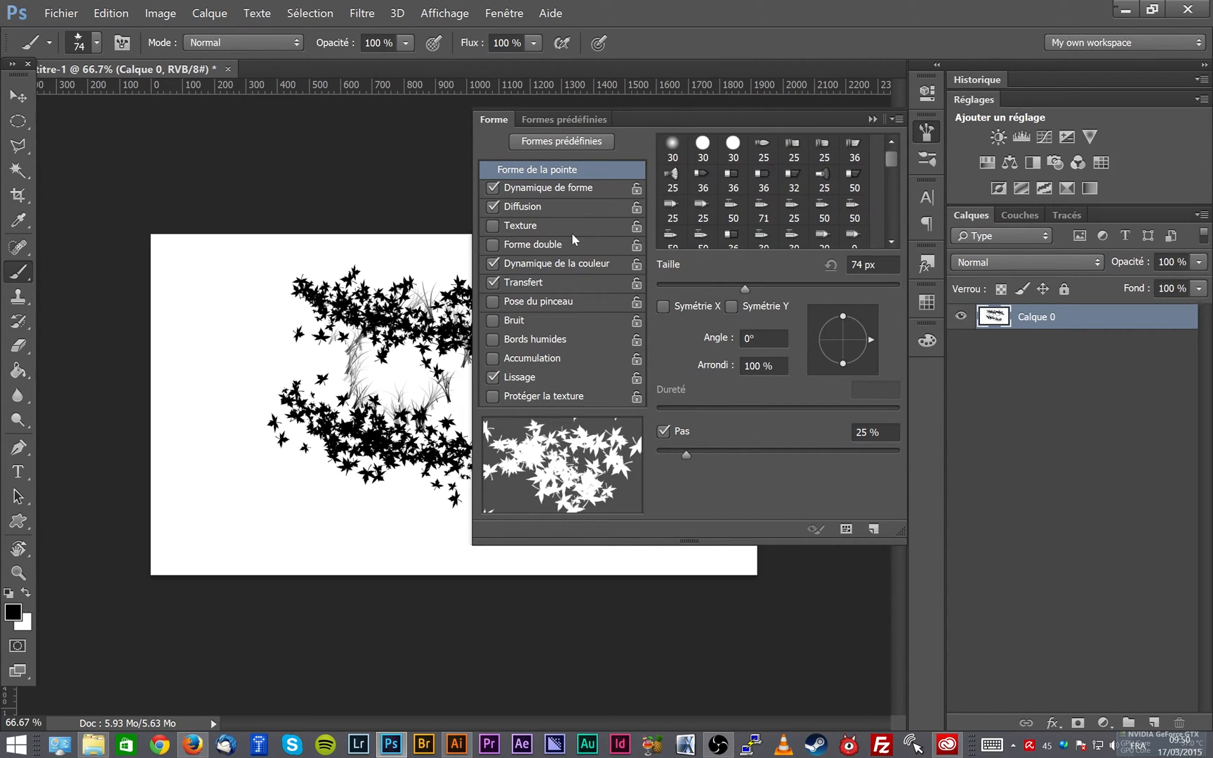
pyautogui.click(871, 119)
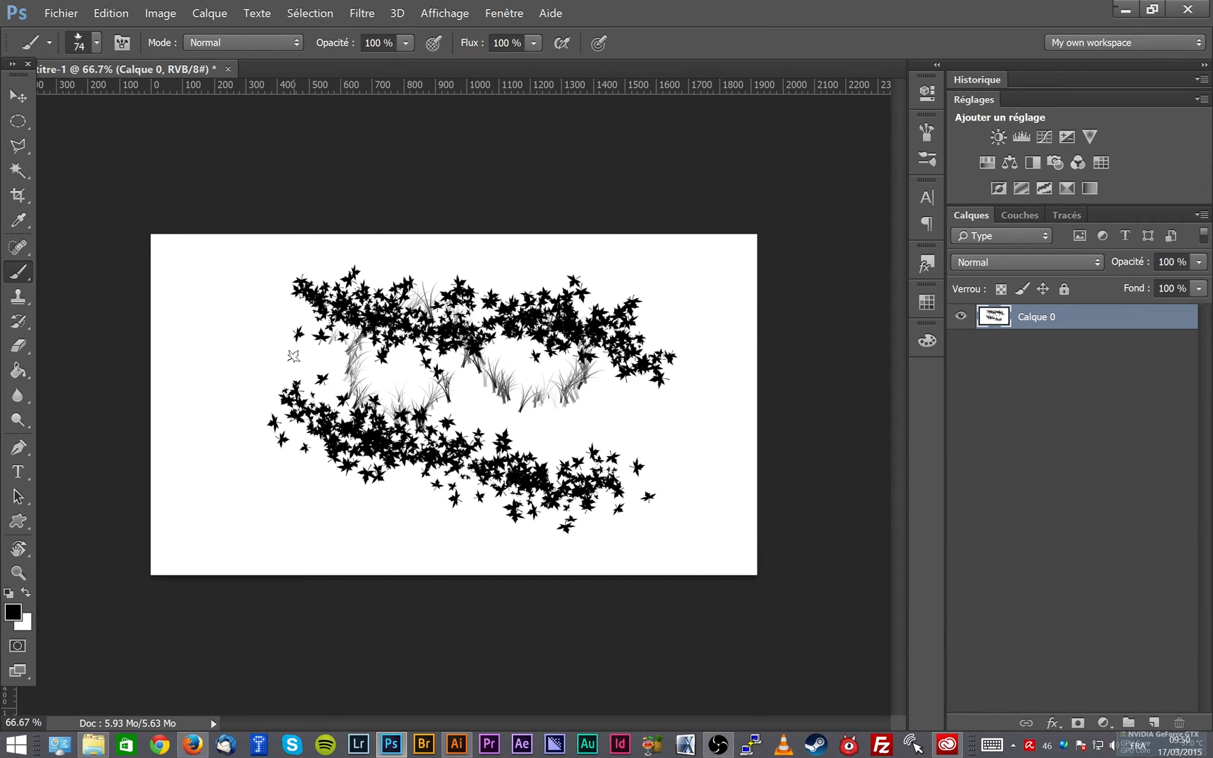
pyautogui.moveTo(275, 430)
pyautogui.mouseDown()
pyautogui.moveTo(400, 477)
pyautogui.moveTo(682, 379)
pyautogui.moveTo(477, 298)
pyautogui.mouseUp()
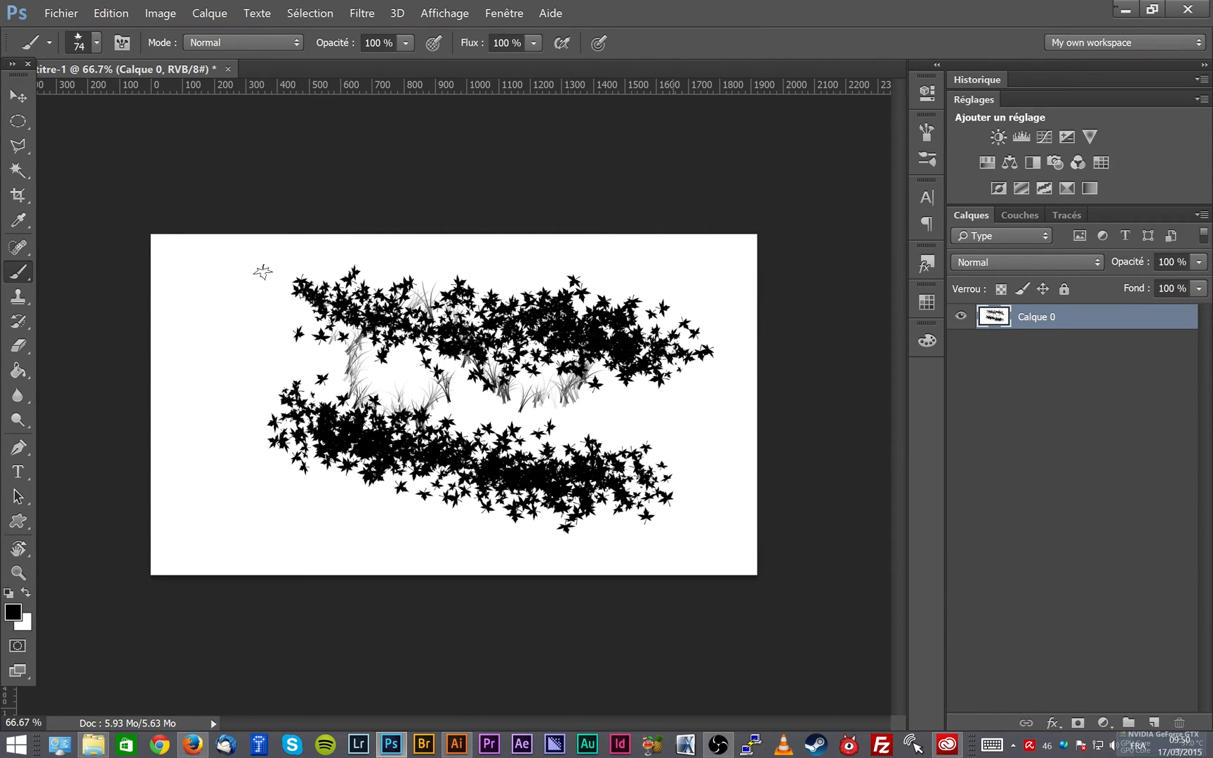
# - Undo all the leaf and grass strokes back to the blank canvas
pyautogui.hotkey('ctrl', 'alt', 'z')
pyautogui.hotkey('ctrl', 'alt', 'z')
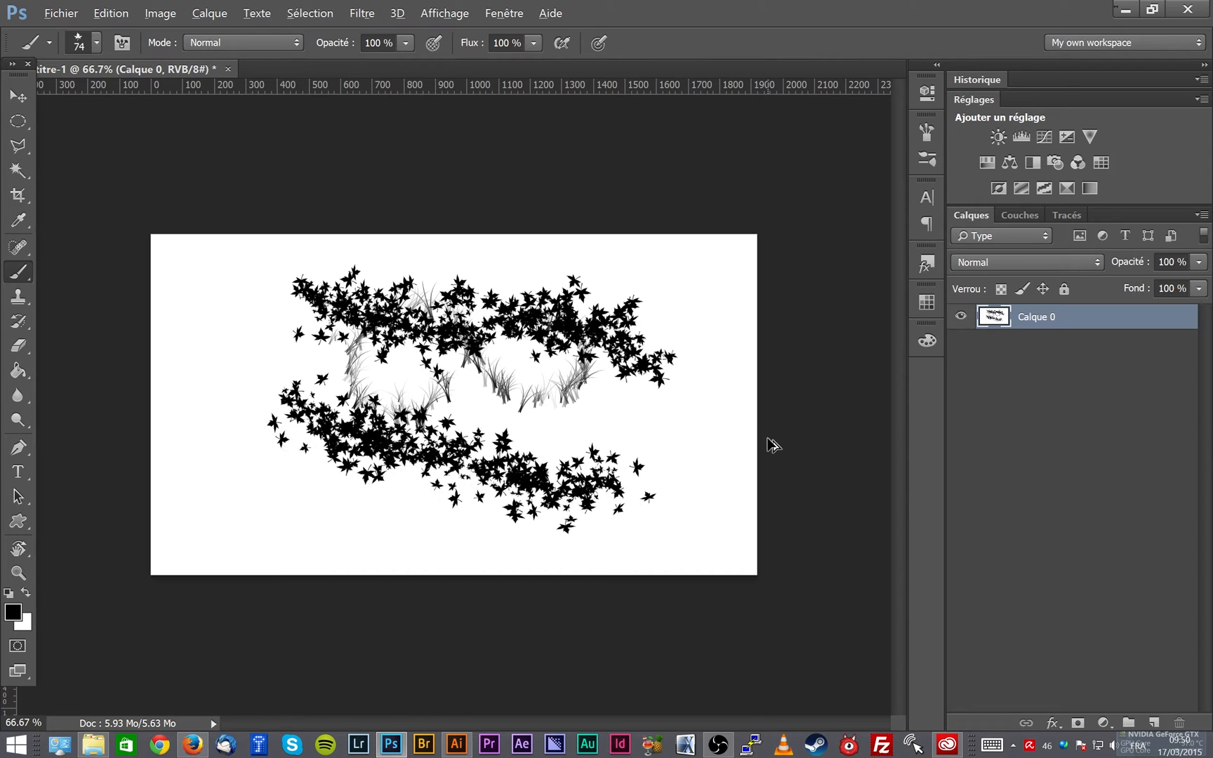
pyautogui.hotkey('ctrl', 'alt', 'z')
pyautogui.hotkey('ctrl', 'alt', 'z')
pyautogui.hotkey('ctrl', 'alt', 'z')
pyautogui.hotkey('ctrl', 'alt', 'z')
pyautogui.hotkey('ctrl', 'alt', 'z')
pyautogui.hotkey('ctrl', 'alt', 'z')
pyautogui.hotkey('ctrl', 'alt', 'z')
pyautogui.hotkey('ctrl', 'alt', 'z')
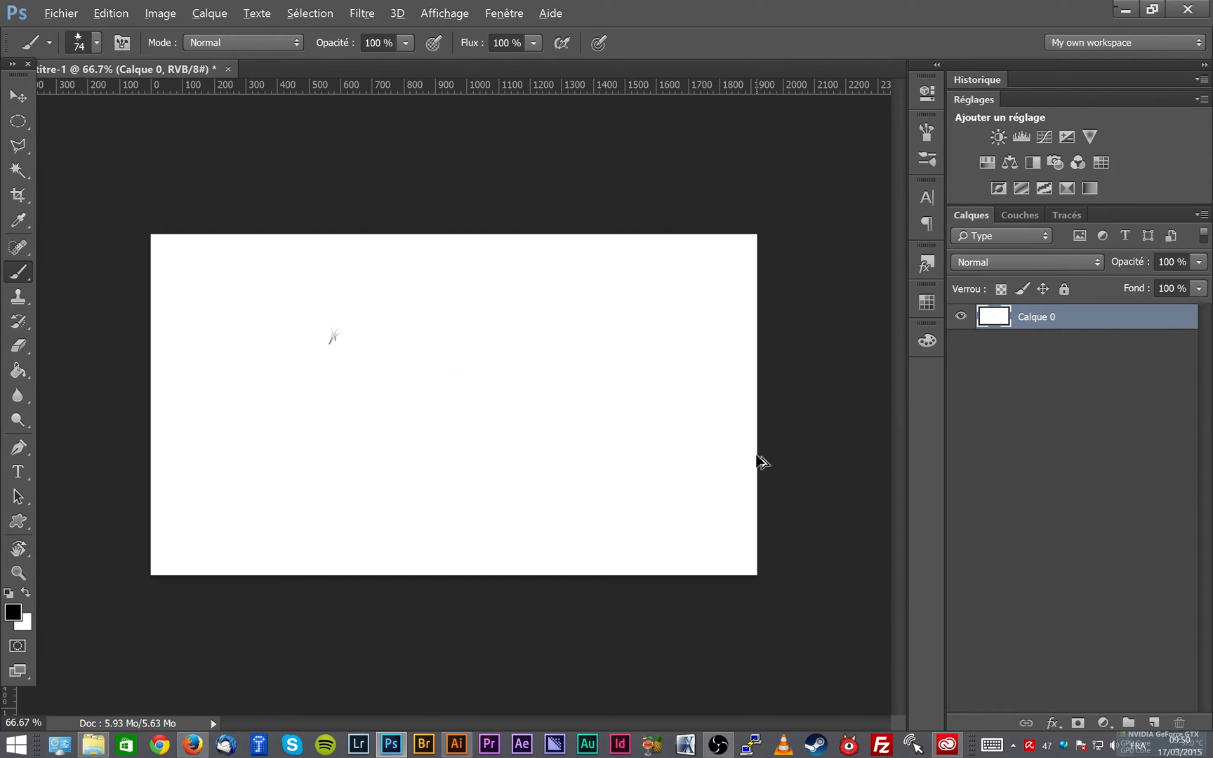
pyautogui.hotkey('ctrl', 'alt', 'z')
# - Switch to the Pencil and Clone Stamp tools, view the Clone Stamp's brush presets, and return to the Brush tool
pyautogui.rightClick(23, 274)
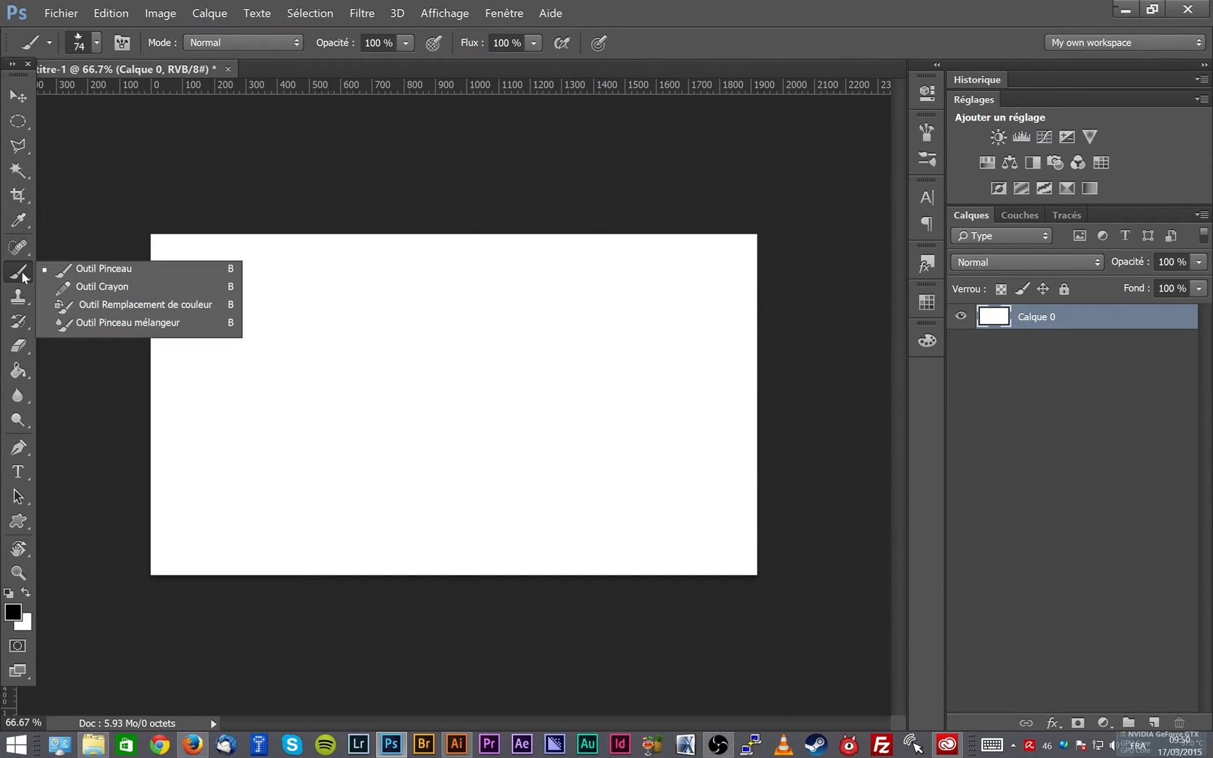
pyautogui.click(102, 286)
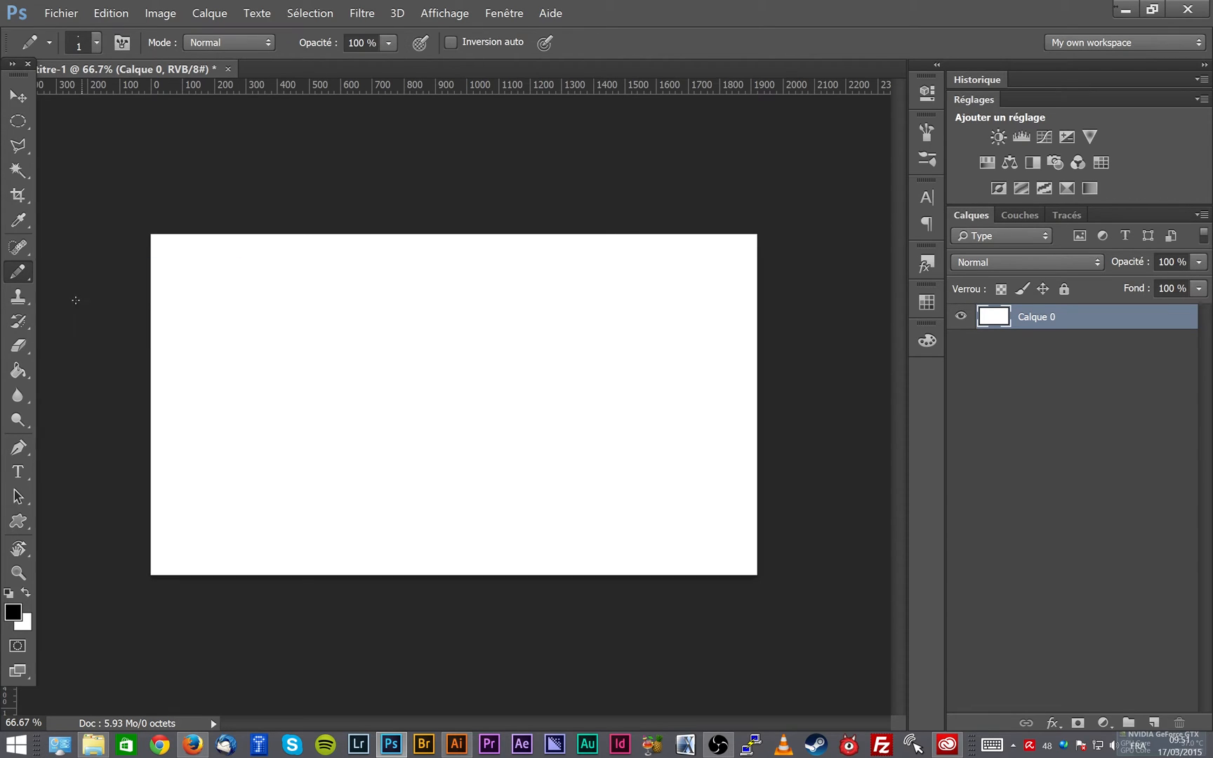
pyautogui.click(19, 307)
pyautogui.click(78, 293)
pyautogui.rightClick(357, 322)
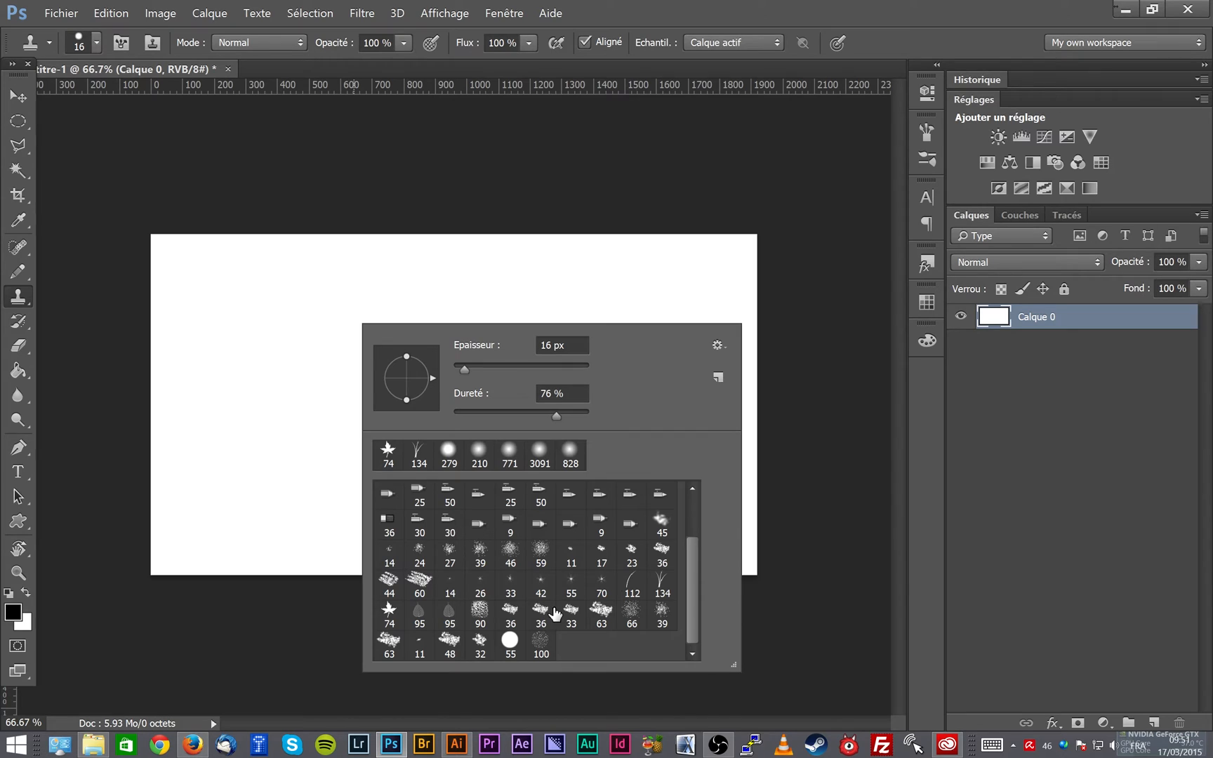
pyautogui.rightClick(19, 271)
pyautogui.click(91, 269)
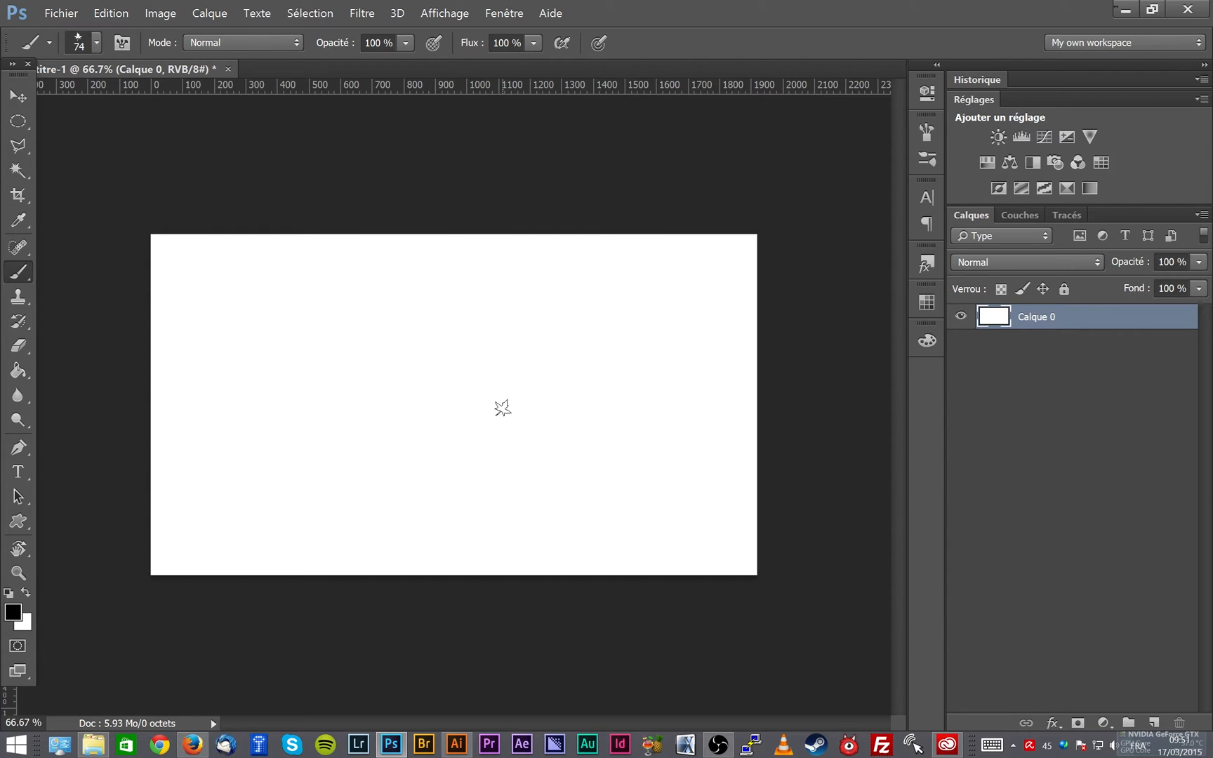
# - Browse the Brush tool's preset list and open its preset options
pyautogui.rightClick(392, 297)
pyautogui.scroll(2, 723, 495)
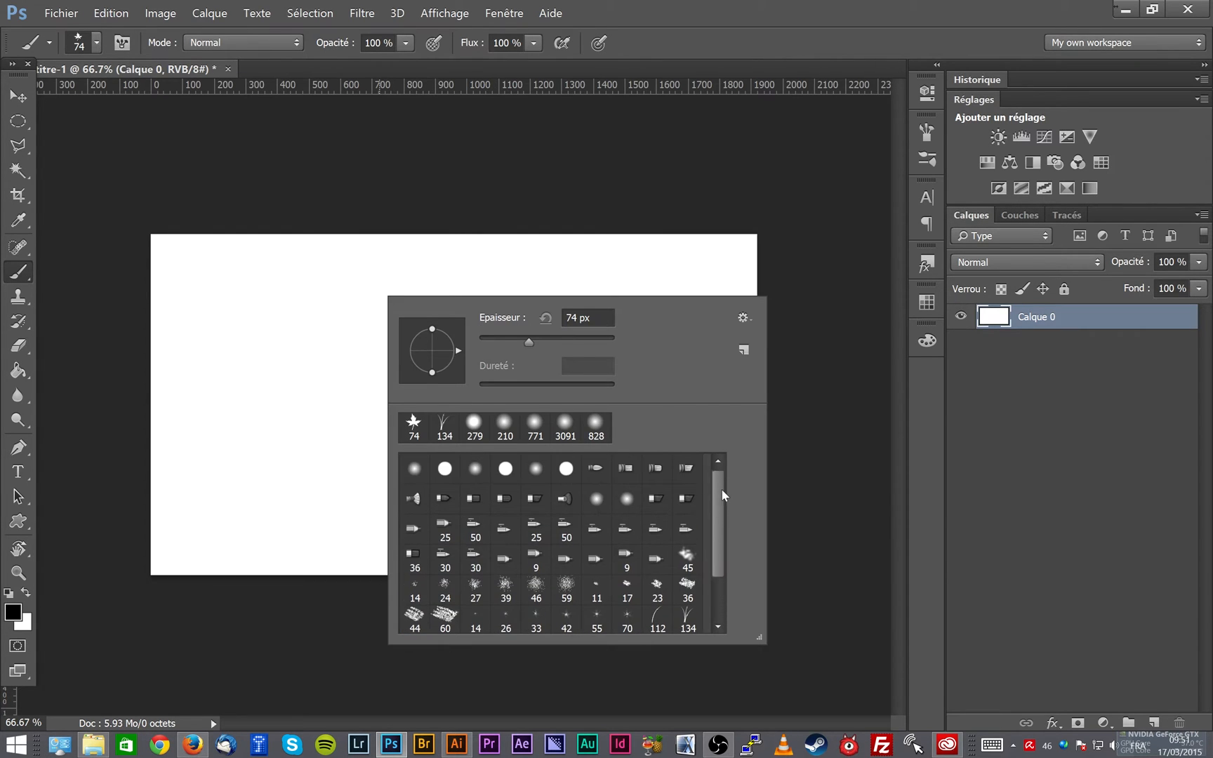
pyautogui.scroll(-2, 723, 485)
pyautogui.click(751, 320)
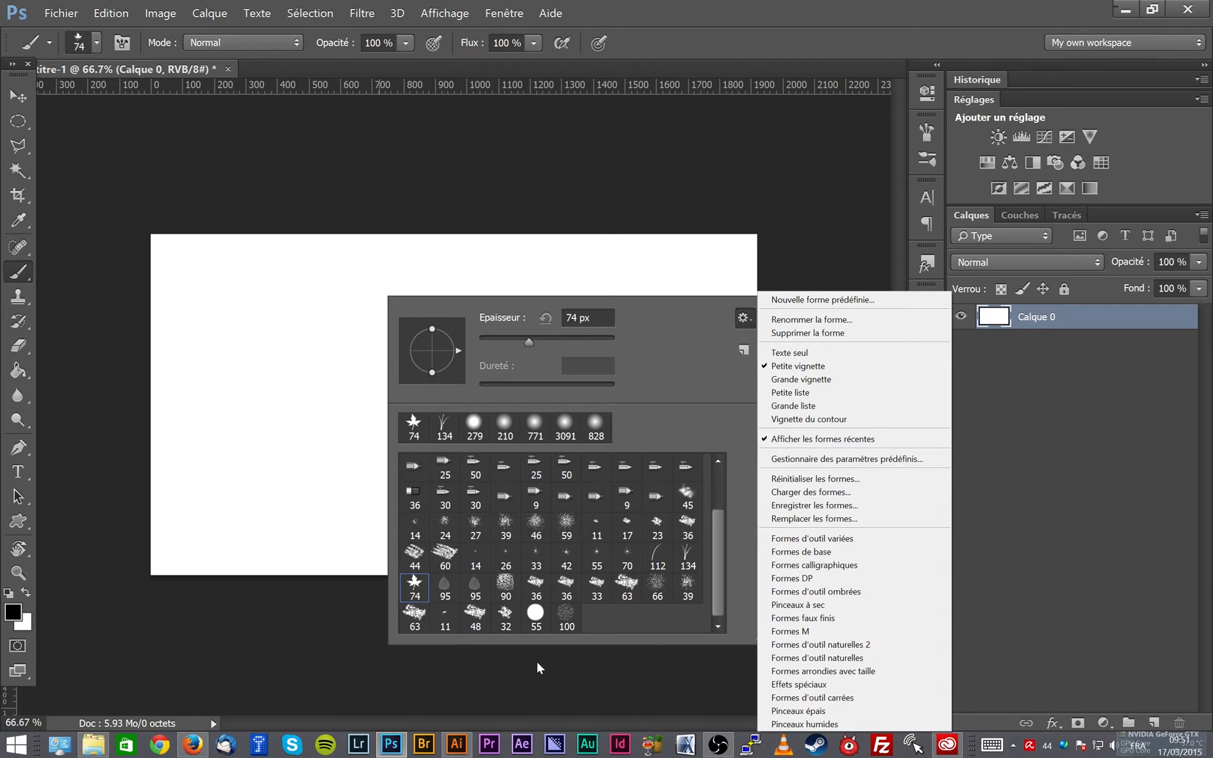
# - Switch to File Explorer to view JP.abr in the _ABR folder, and return to the brush presets in Photoshop
pyautogui.click(111, 744)
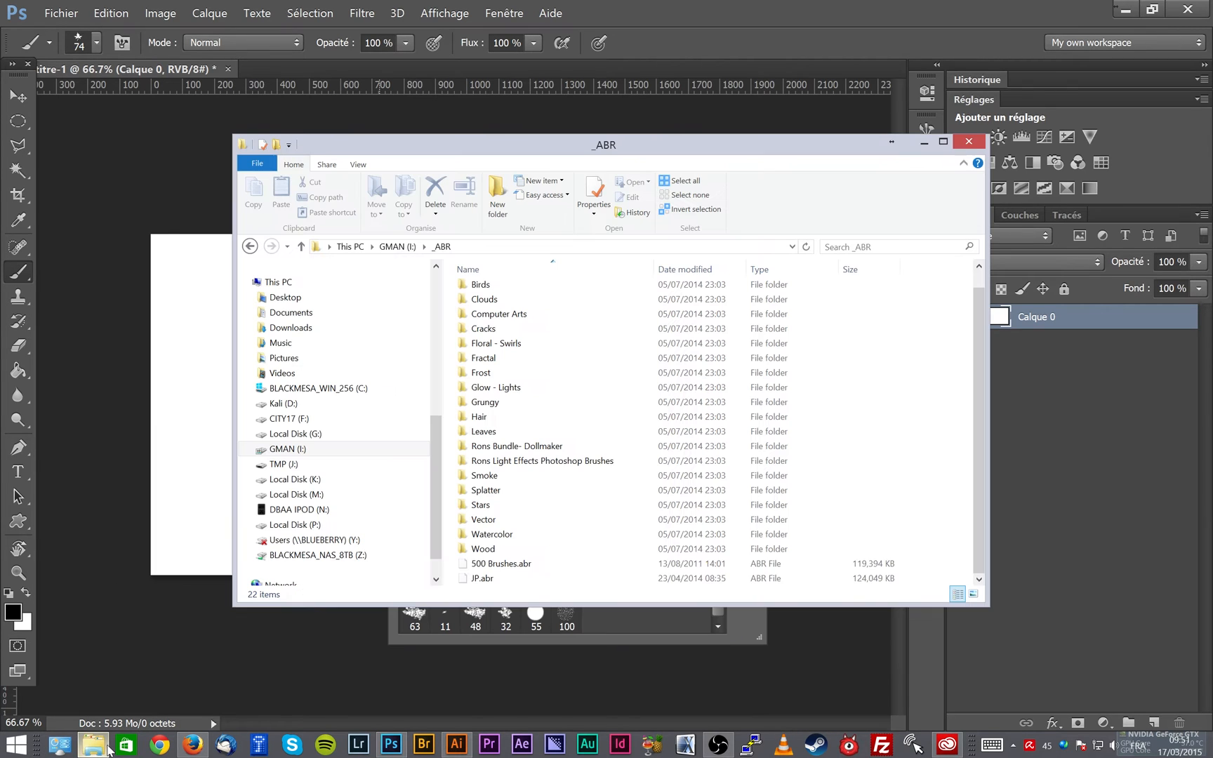
pyautogui.click(484, 578)
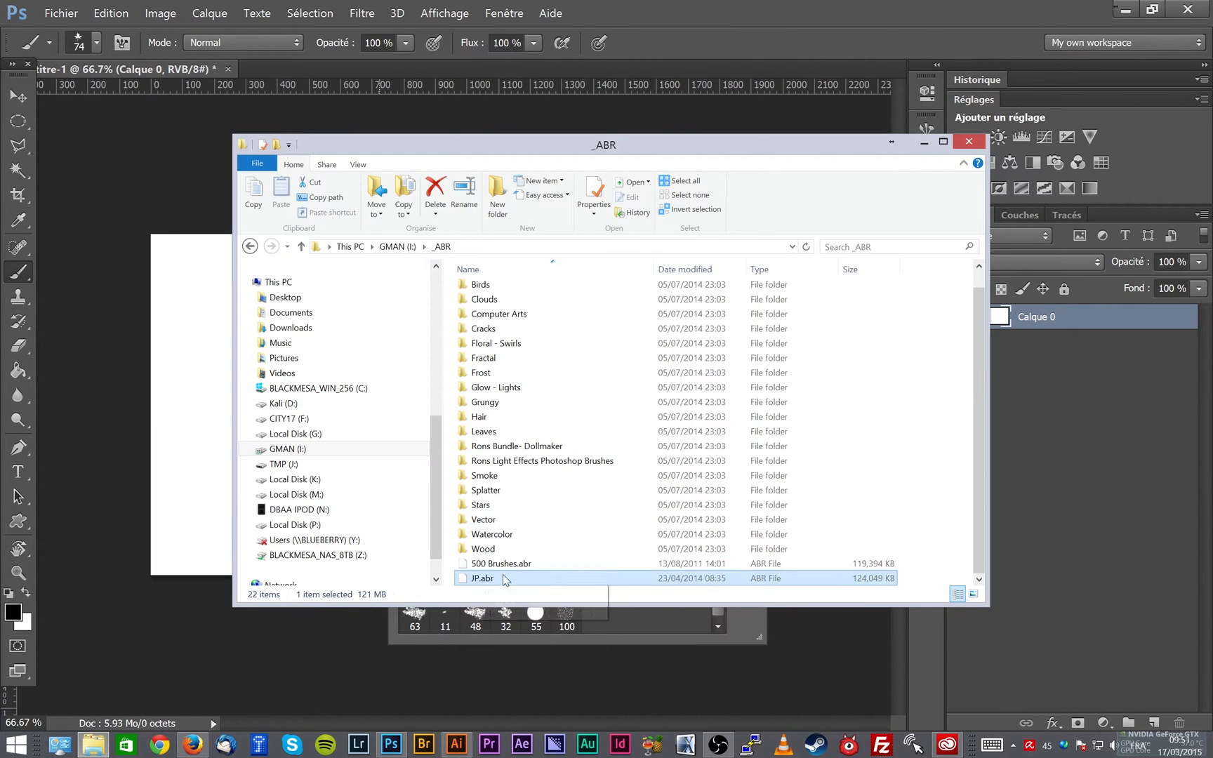
pyautogui.moveTo(483, 578); pyautogui.dragTo(727, 627)
pyautogui.moveTo(714, 502); pyautogui.dragTo(727, 619)
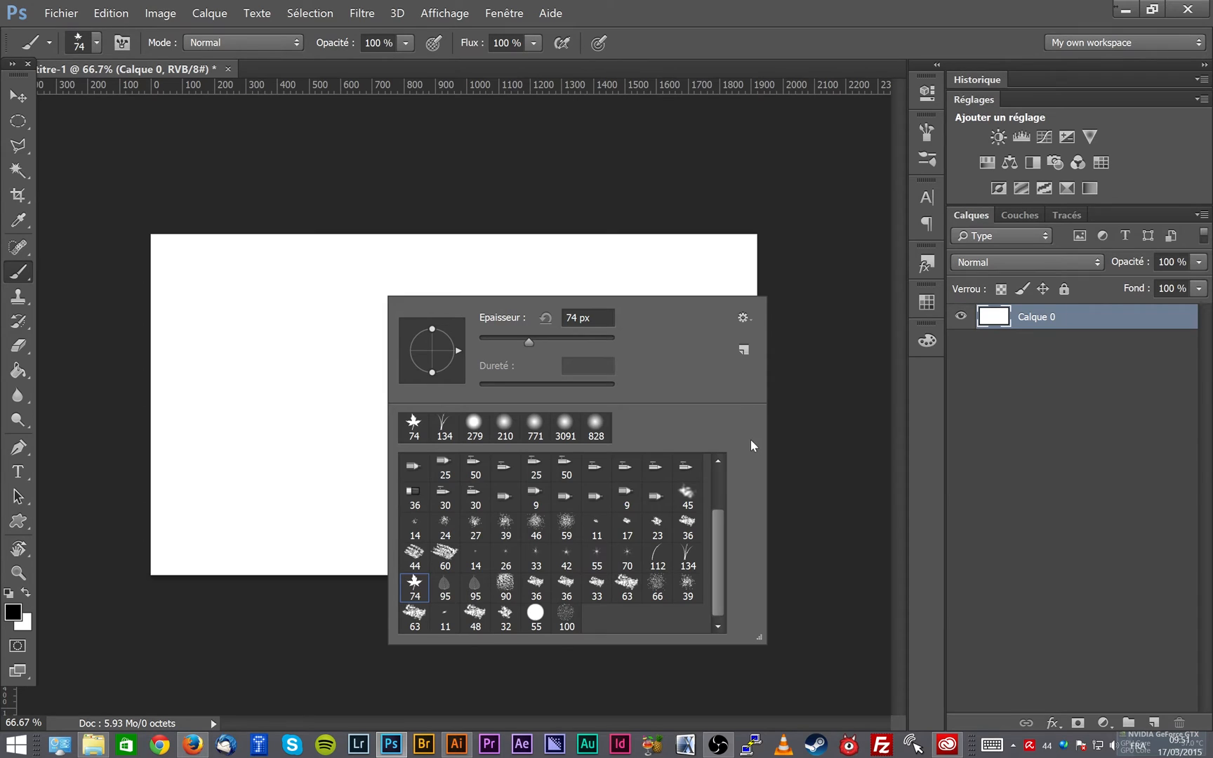
# - Switch to File Explorer, copy JP.abr from the _ABR folder to the Desktop, and return to Photoshop
pyautogui.click(94, 744)
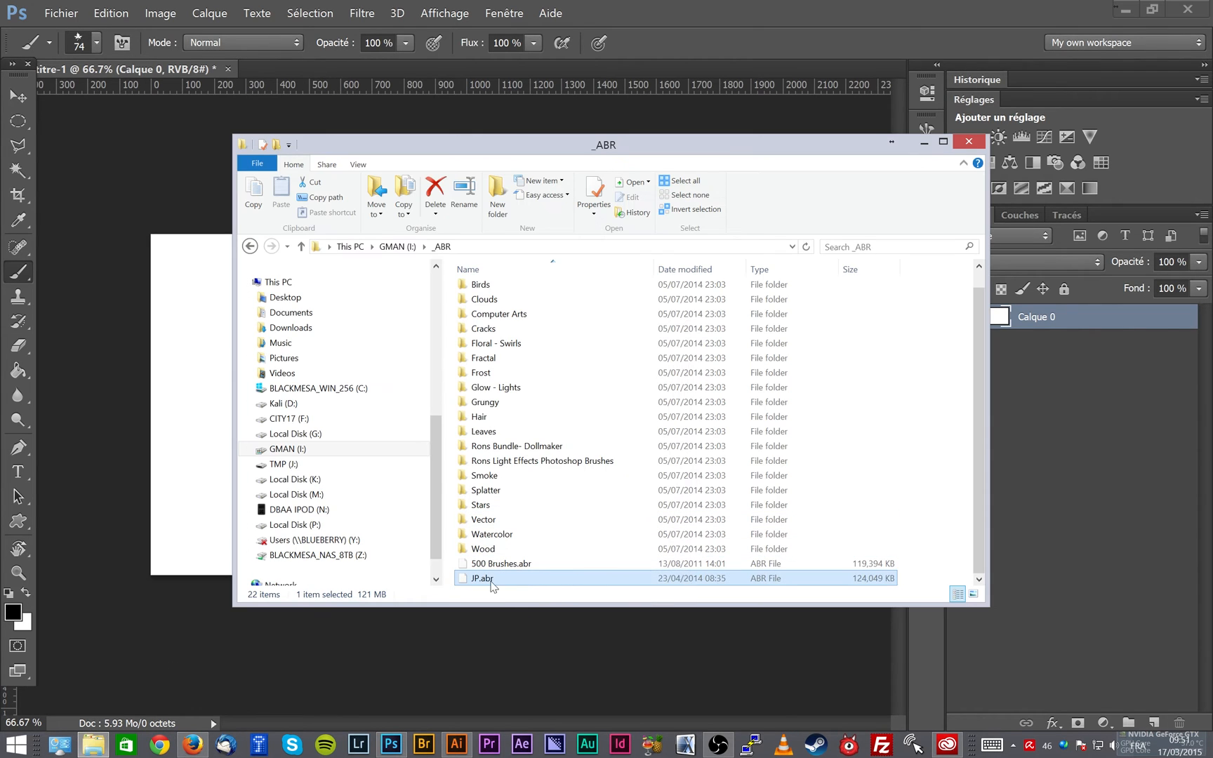
pyautogui.click(925, 141)
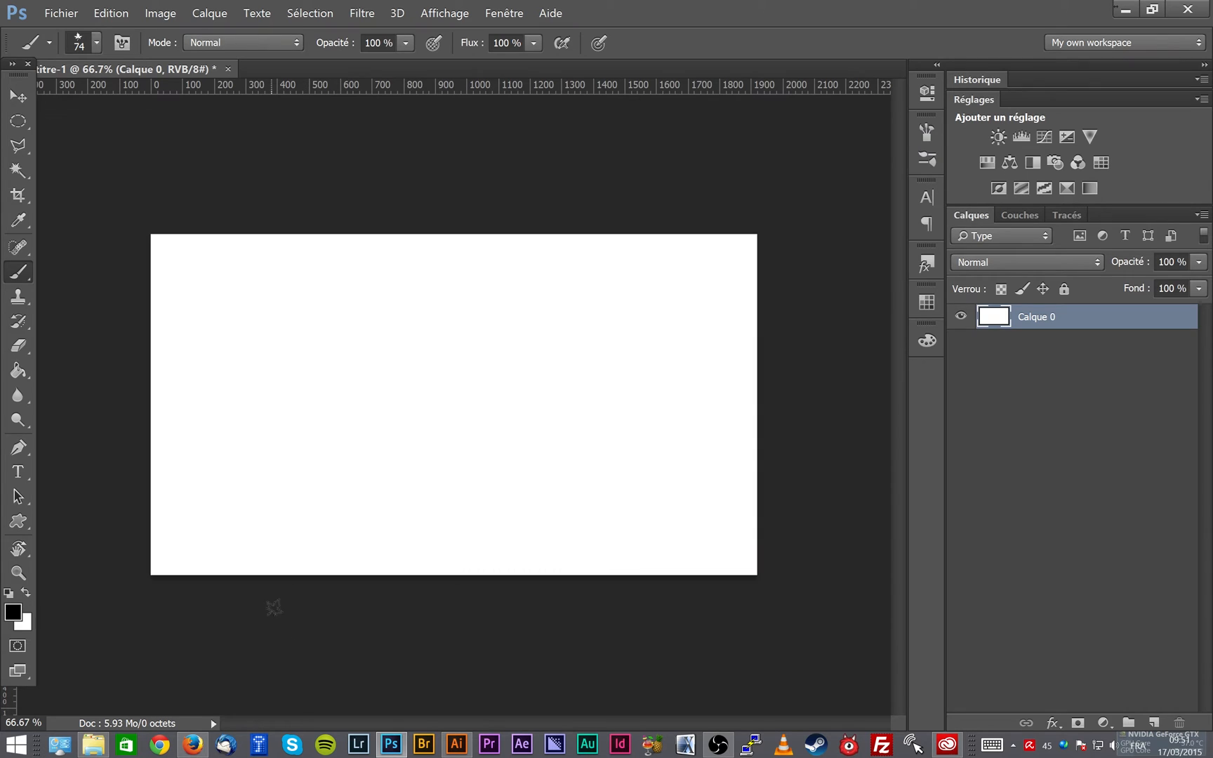
pyautogui.click(93, 744)
pyautogui.moveTo(483, 586); pyautogui.dragTo(284, 297)
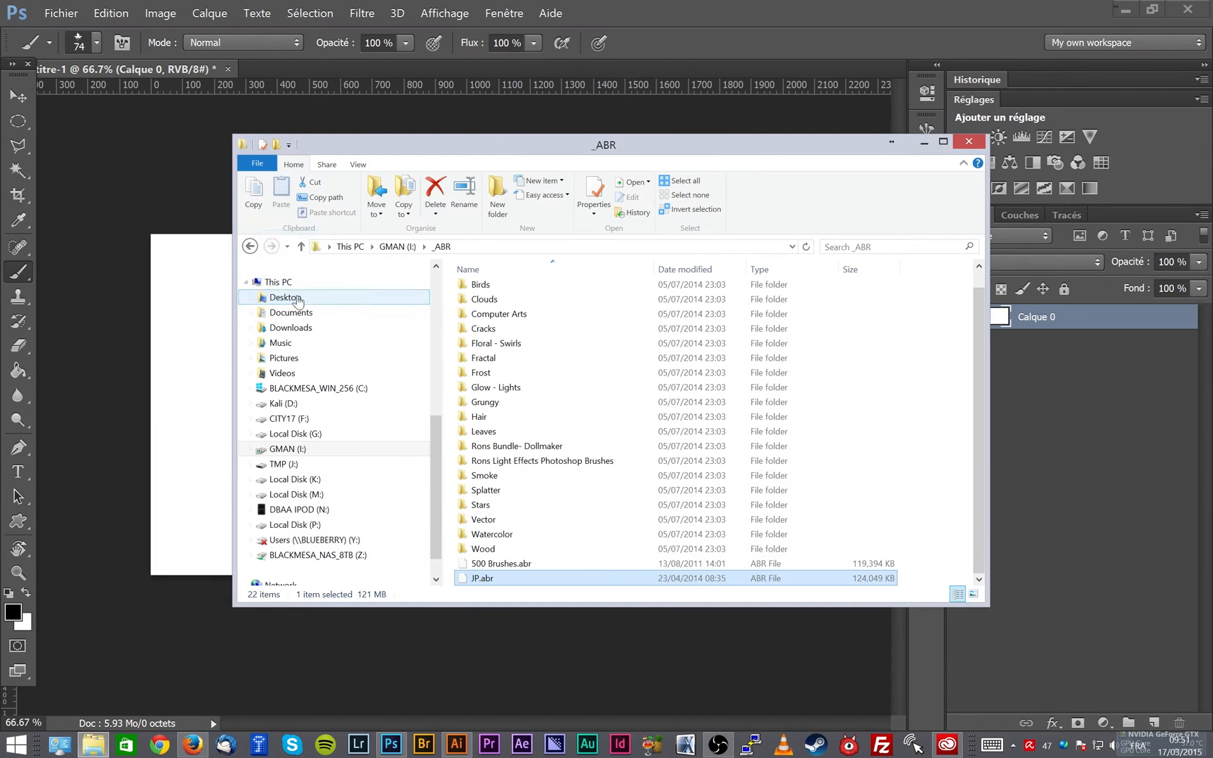
pyautogui.click(631, 20)
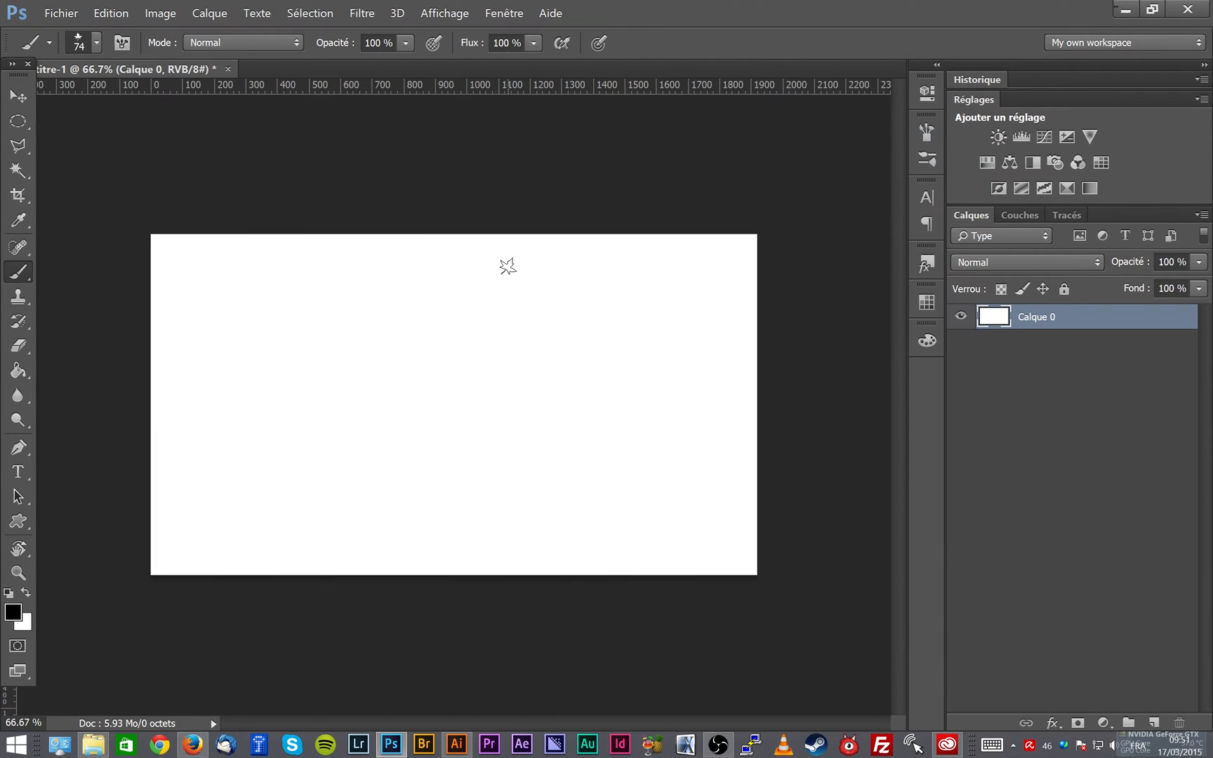
# - Load the brush file JP.abr from the Desktop into the brush presets
pyautogui.rightClick(507, 265)
pyautogui.click(872, 288)
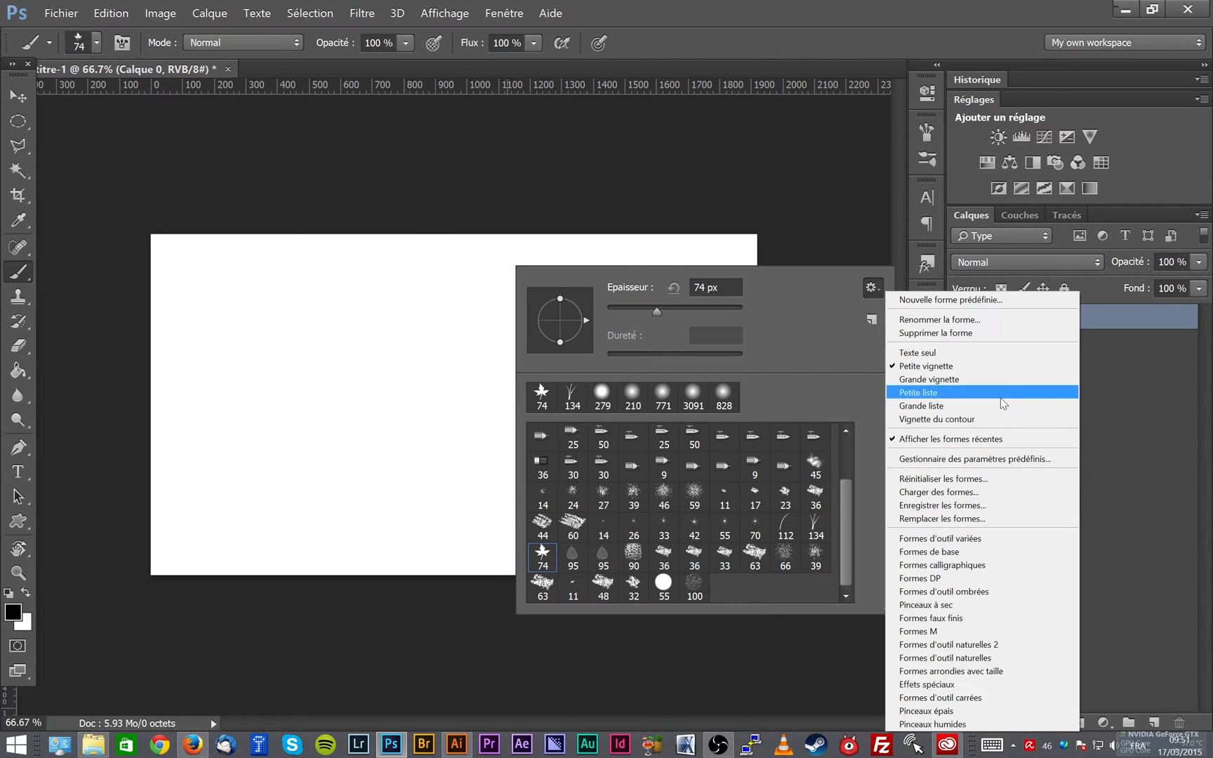
pyautogui.click(983, 490)
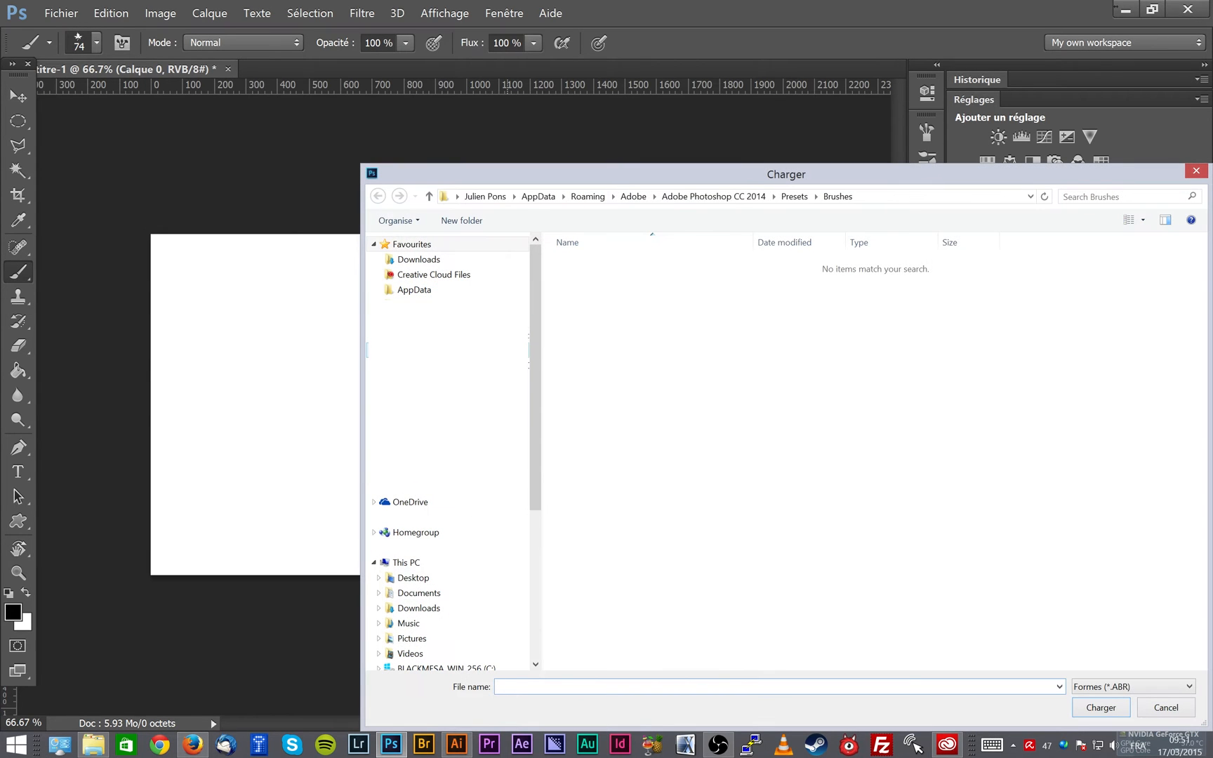
pyautogui.click(453, 350)
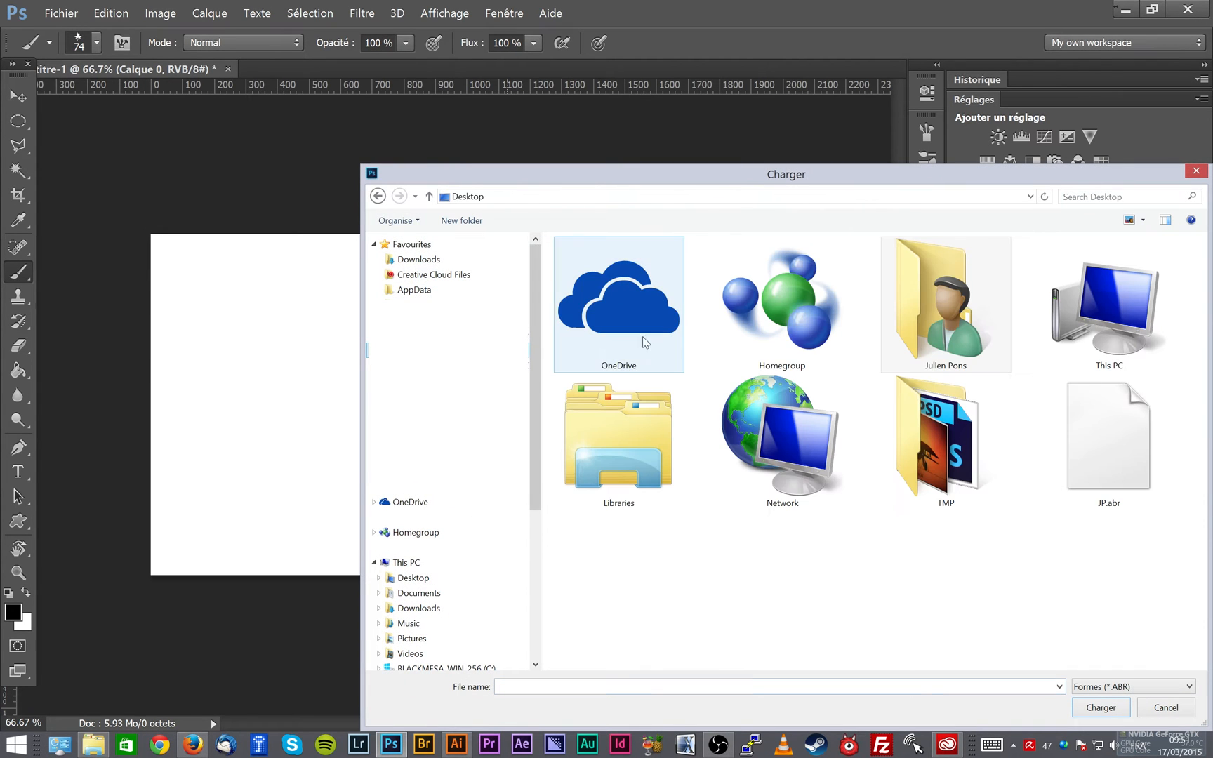
pyautogui.click(1119, 454)
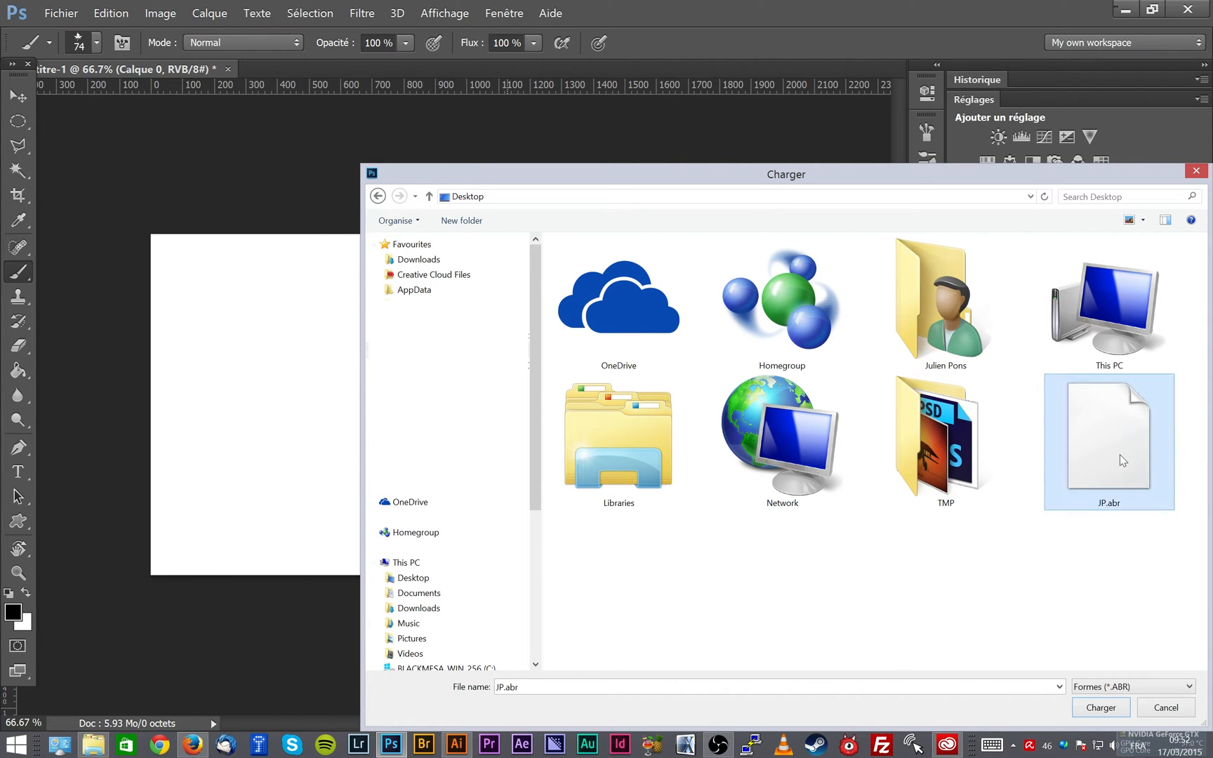
pyautogui.click(1101, 708)
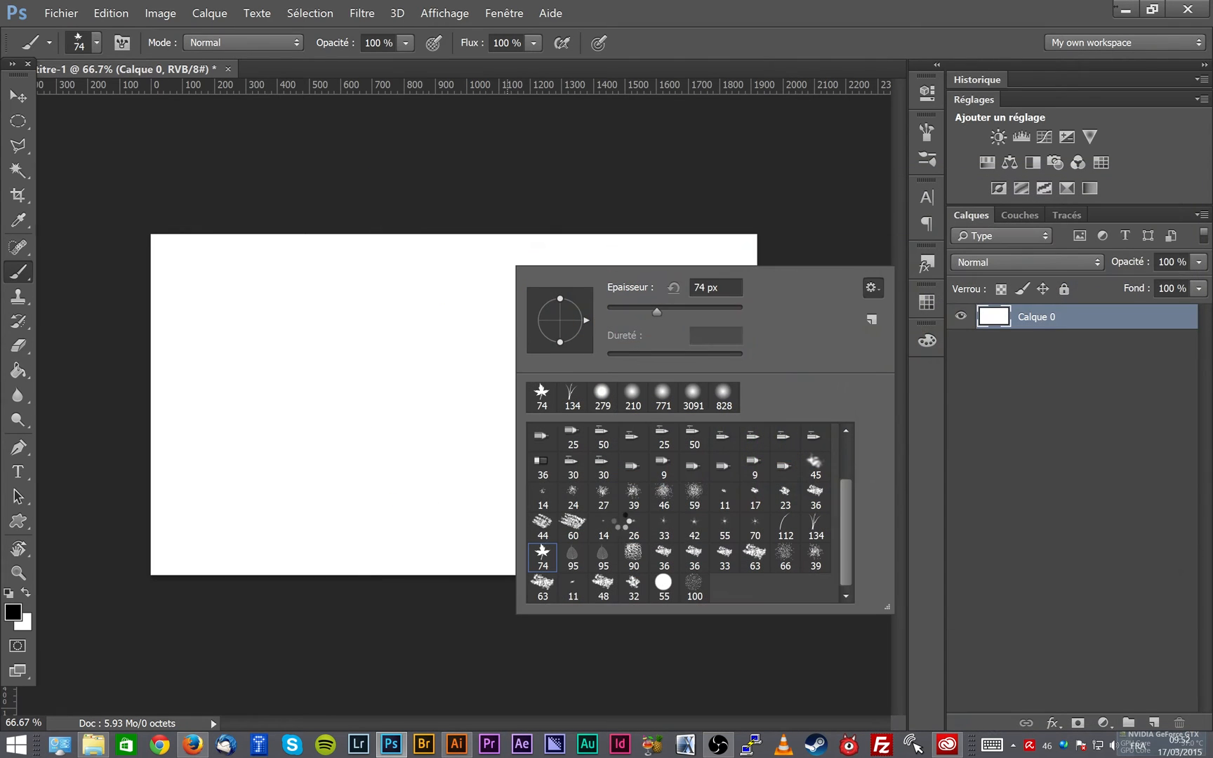
# - Look through the brushes loaded from JP.abr in the preset list and close it
pyautogui.moveTo(842, 447)
pyautogui.mouseDown()
pyautogui.moveTo(845, 591)
pyautogui.moveTo(846, 435)
pyautogui.moveTo(852, 519)
pyautogui.mouseUp()
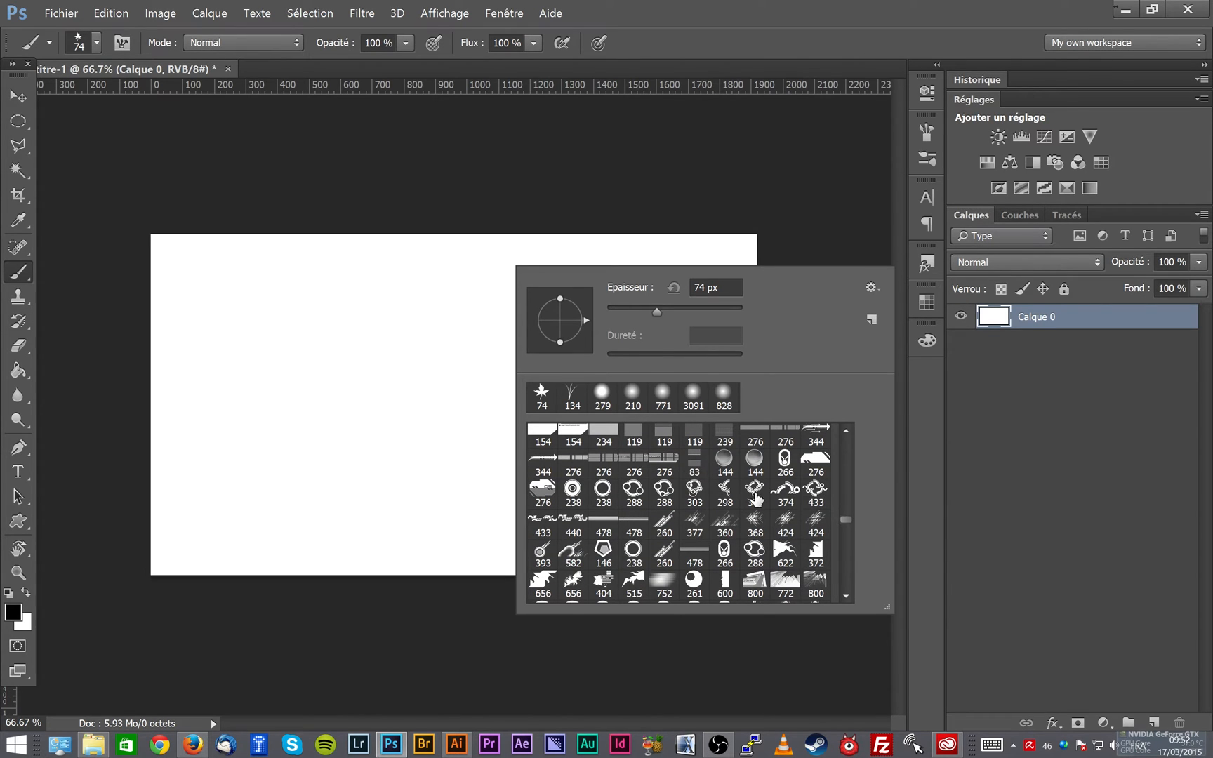
pyautogui.moveTo(842, 518); pyautogui.dragTo(848, 542)
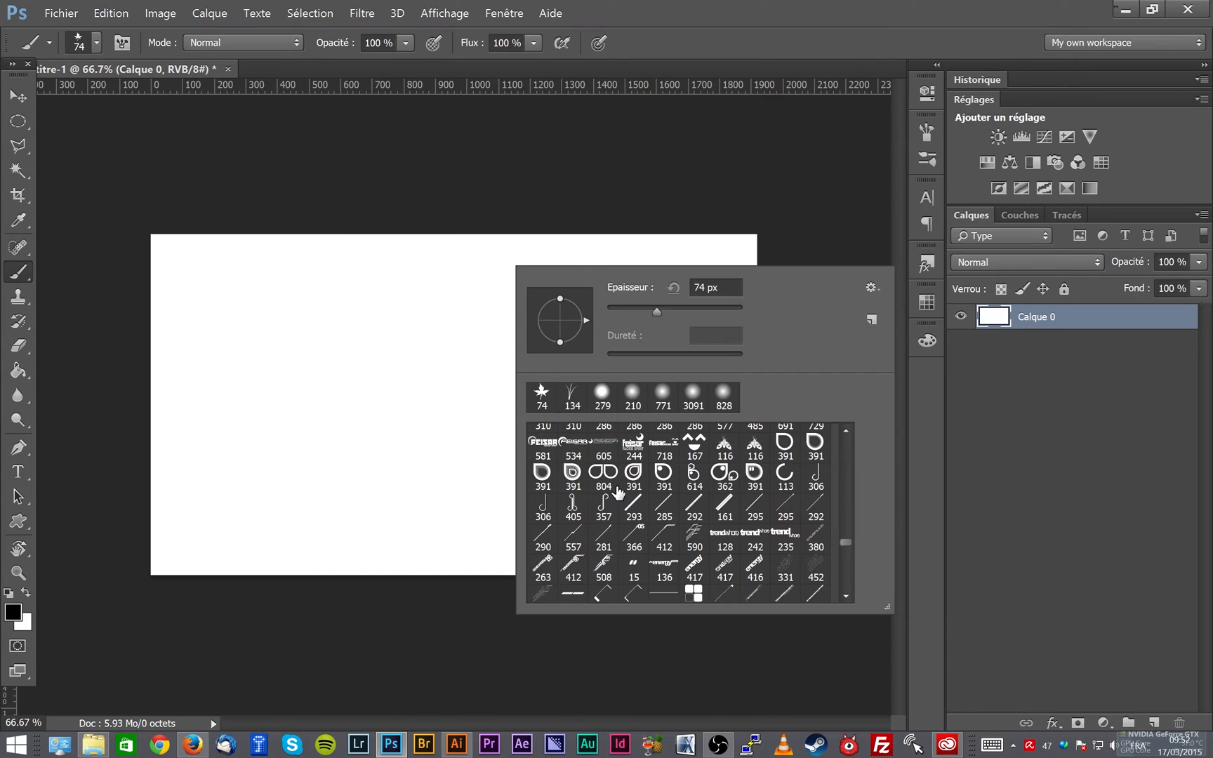
pyautogui.click(1039, 354)
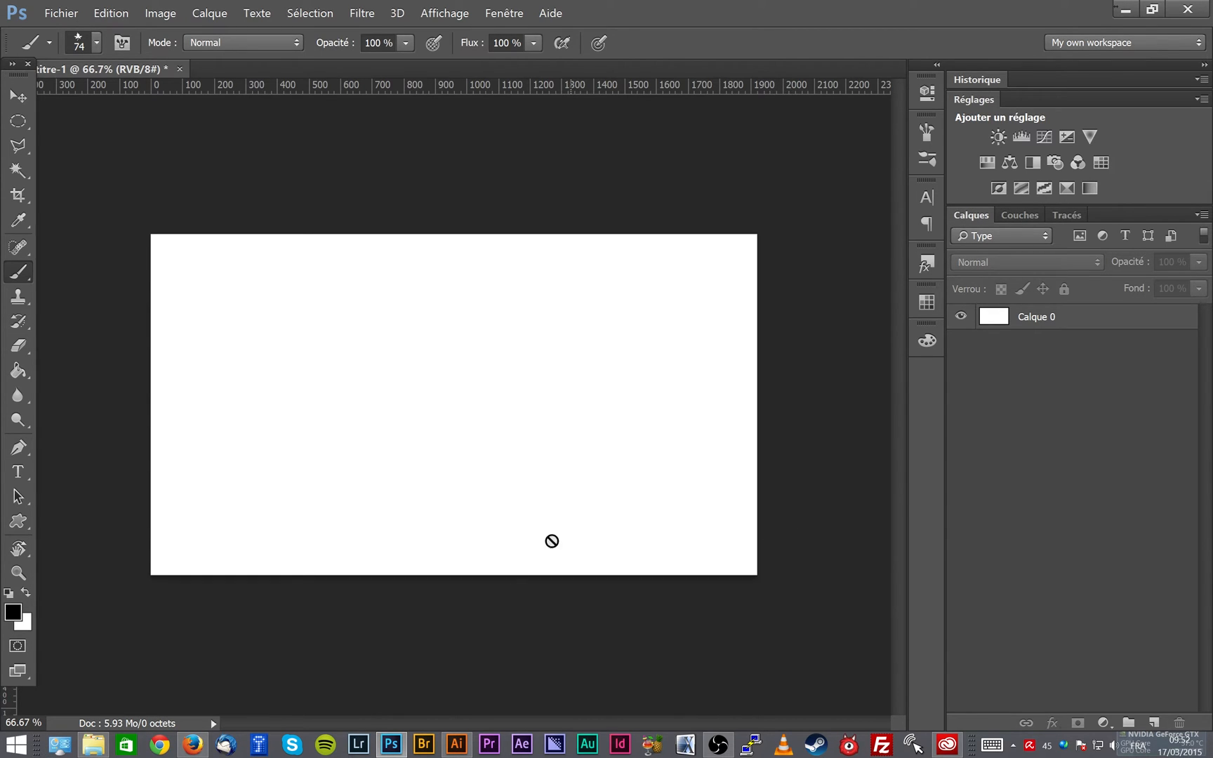
# - Switch to Illustrator, open logo.ai from the Desktop, and copy the whole logo with its text back to Photoshop
pyautogui.click(457, 744)
pyautogui.click(45, 11)
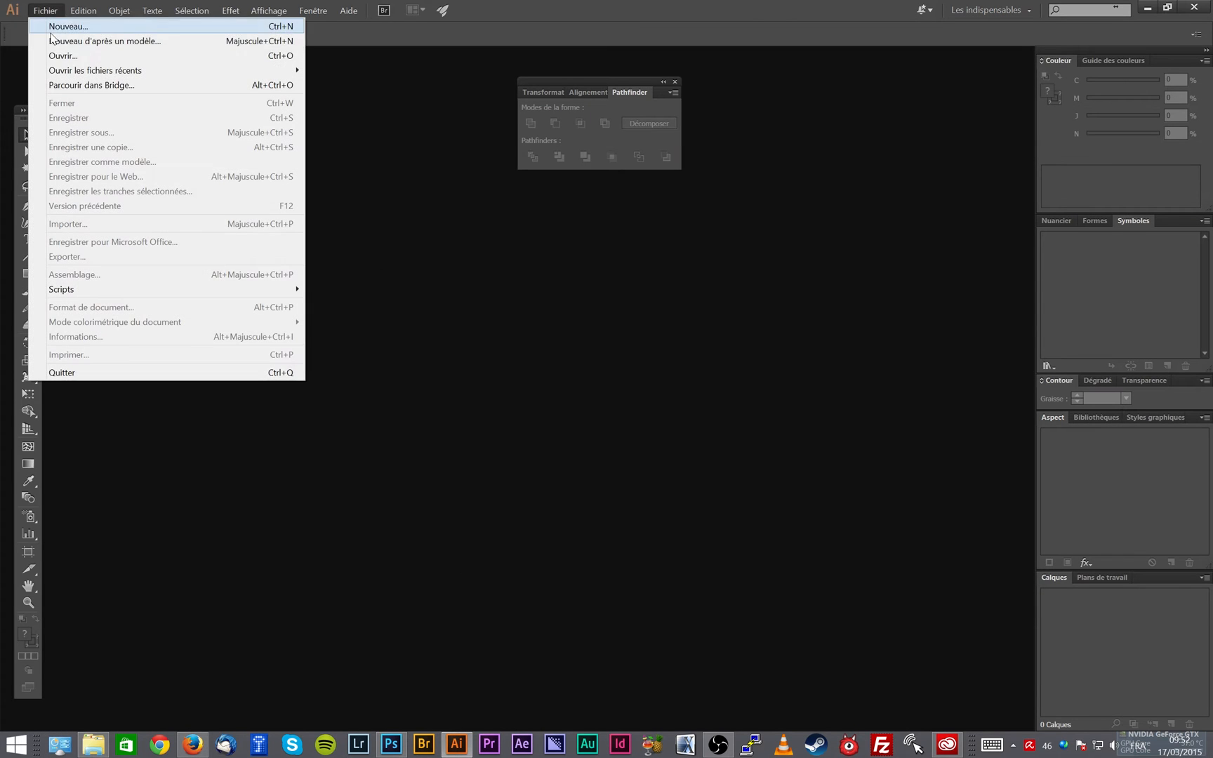
pyautogui.click(42, 55)
pyautogui.click(274, 421)
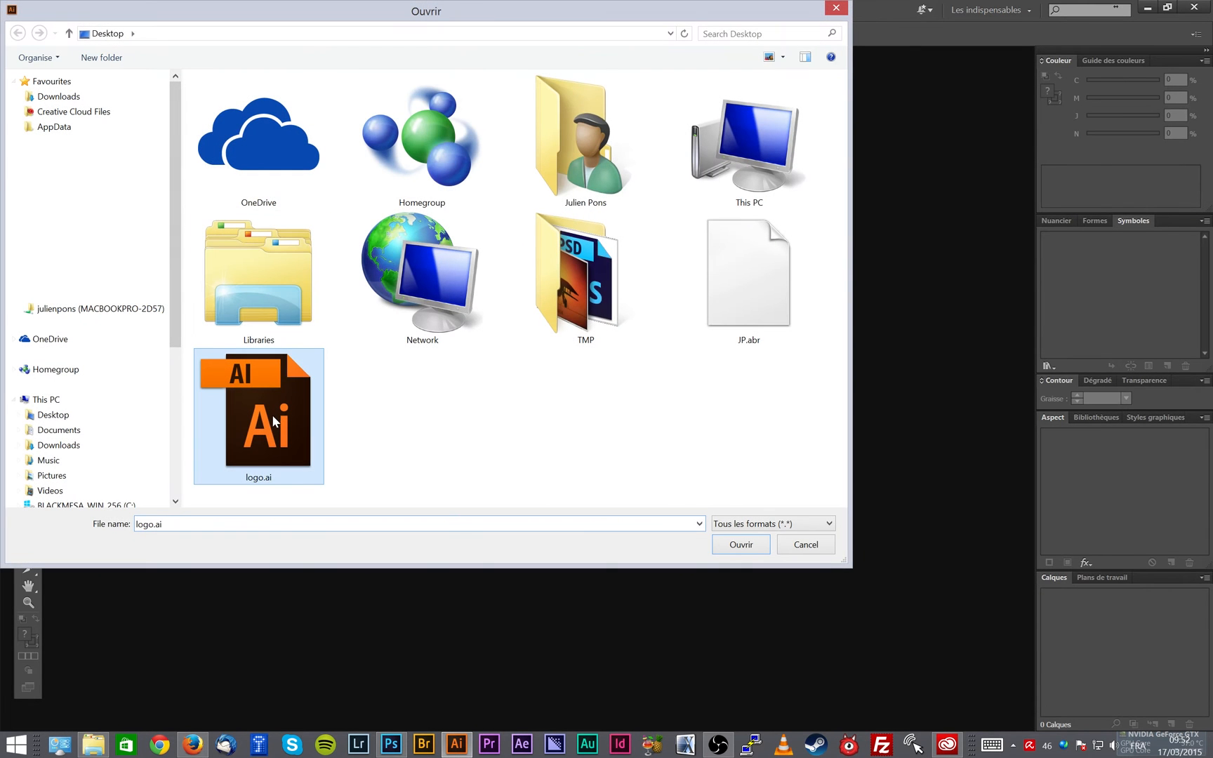
pyautogui.click(753, 551)
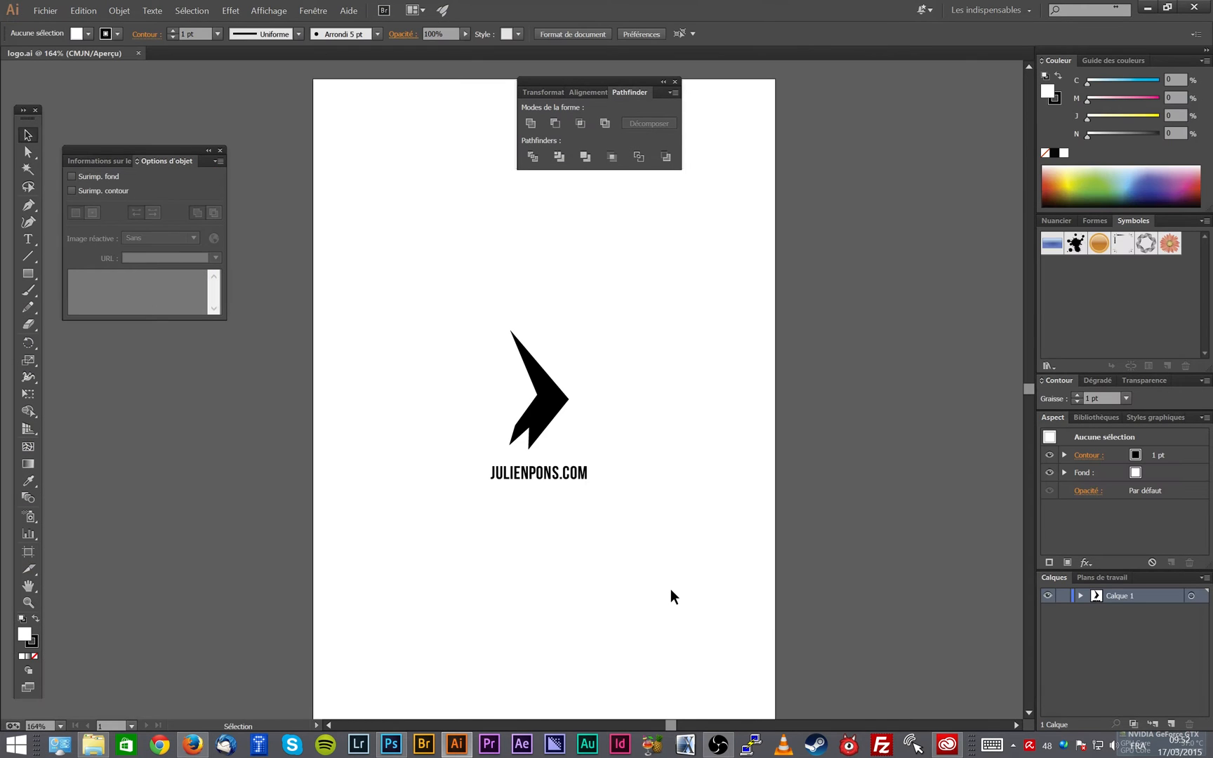
pyautogui.moveTo(477, 359); pyautogui.dragTo(622, 534)
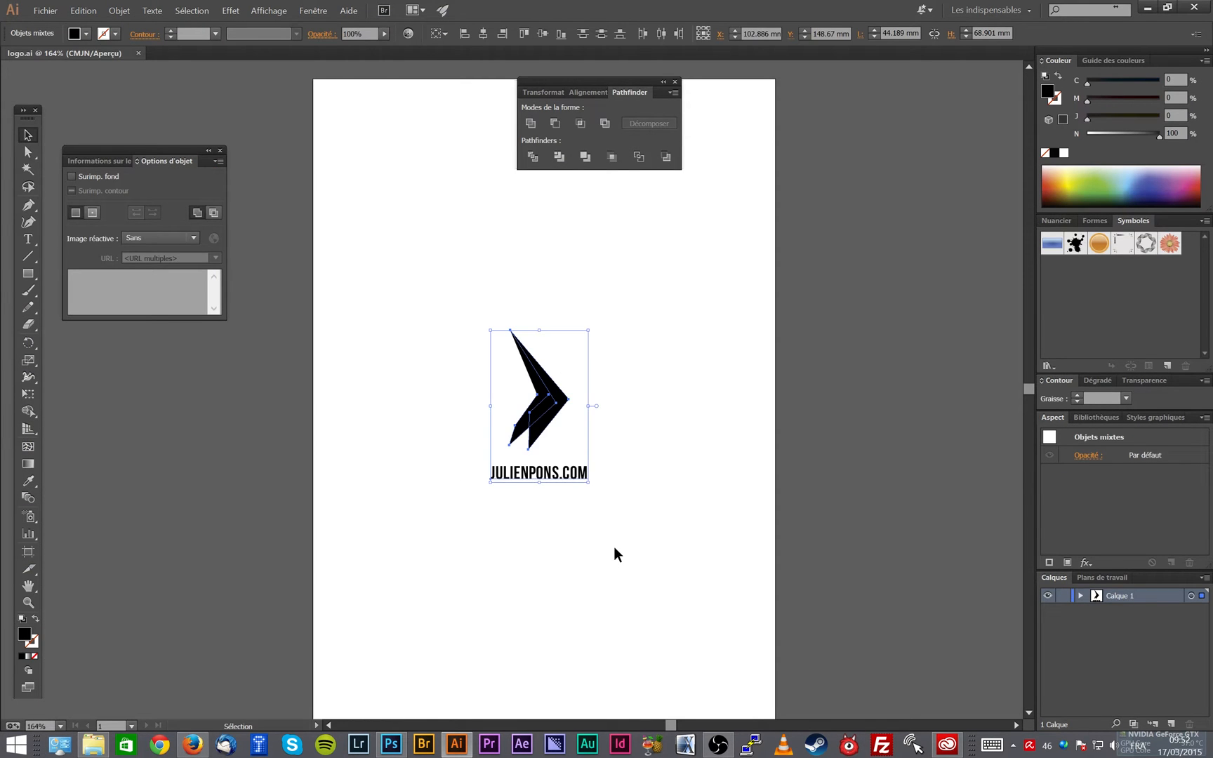
pyautogui.click(391, 744)
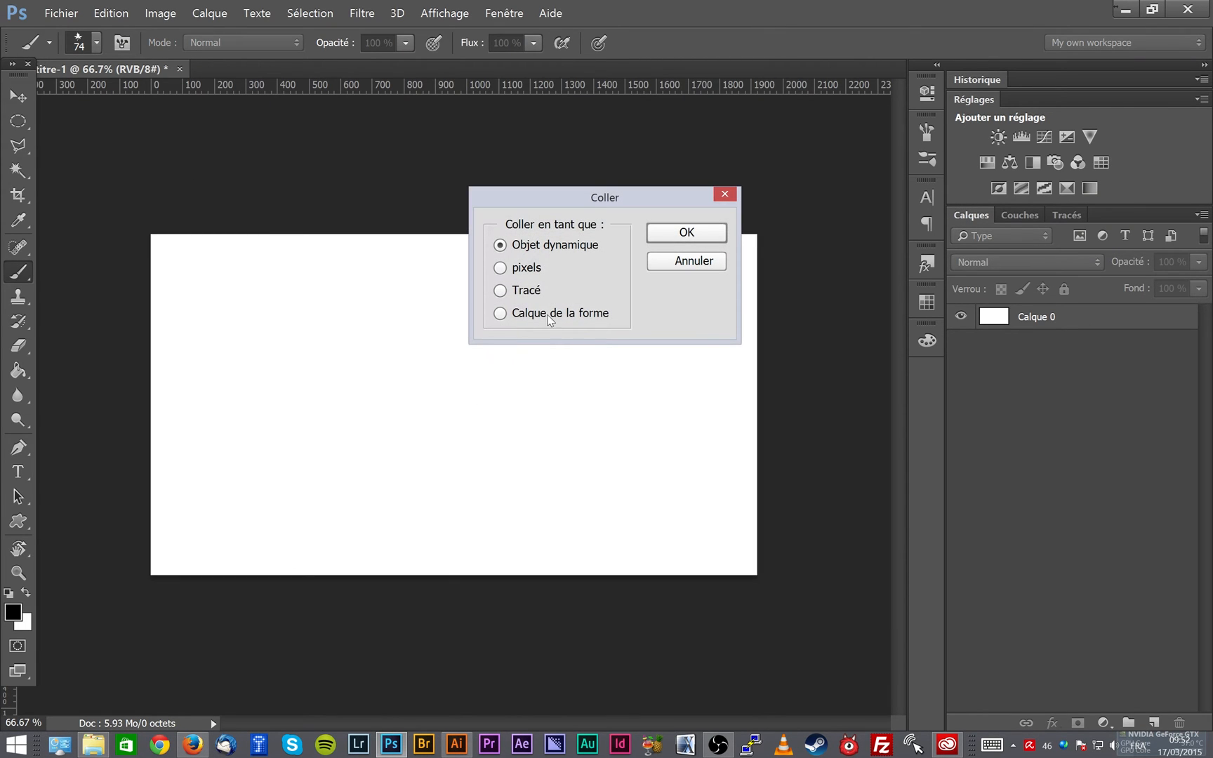
pyautogui.click(515, 268)
pyautogui.click(674, 238)
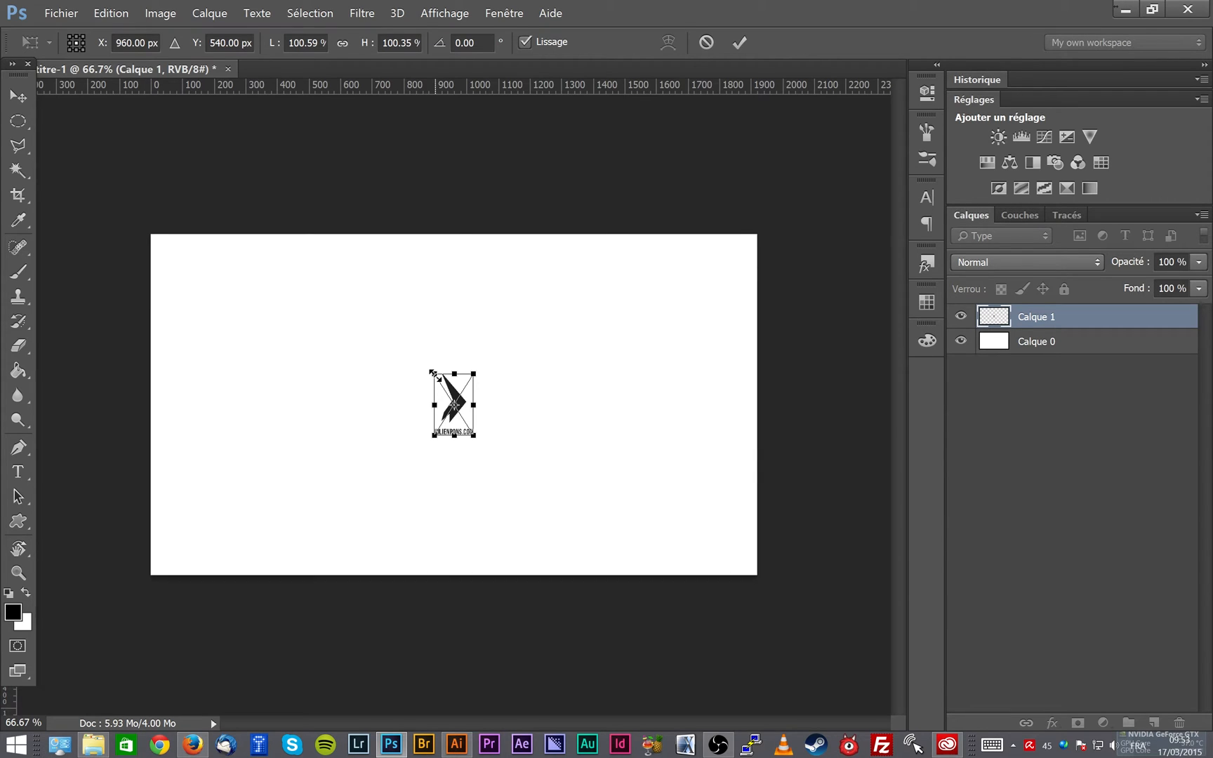
pyautogui.moveTo(434, 372); pyautogui.dragTo(363, 263)
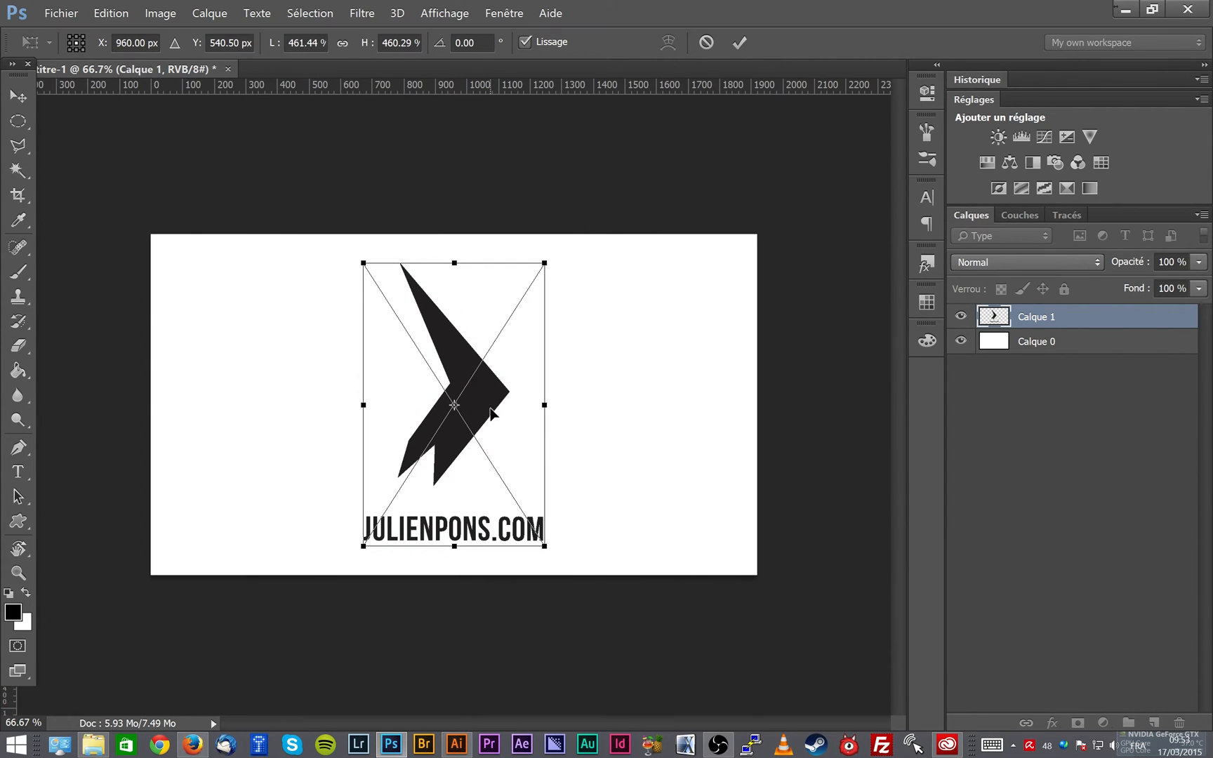
pyautogui.press('Escape')
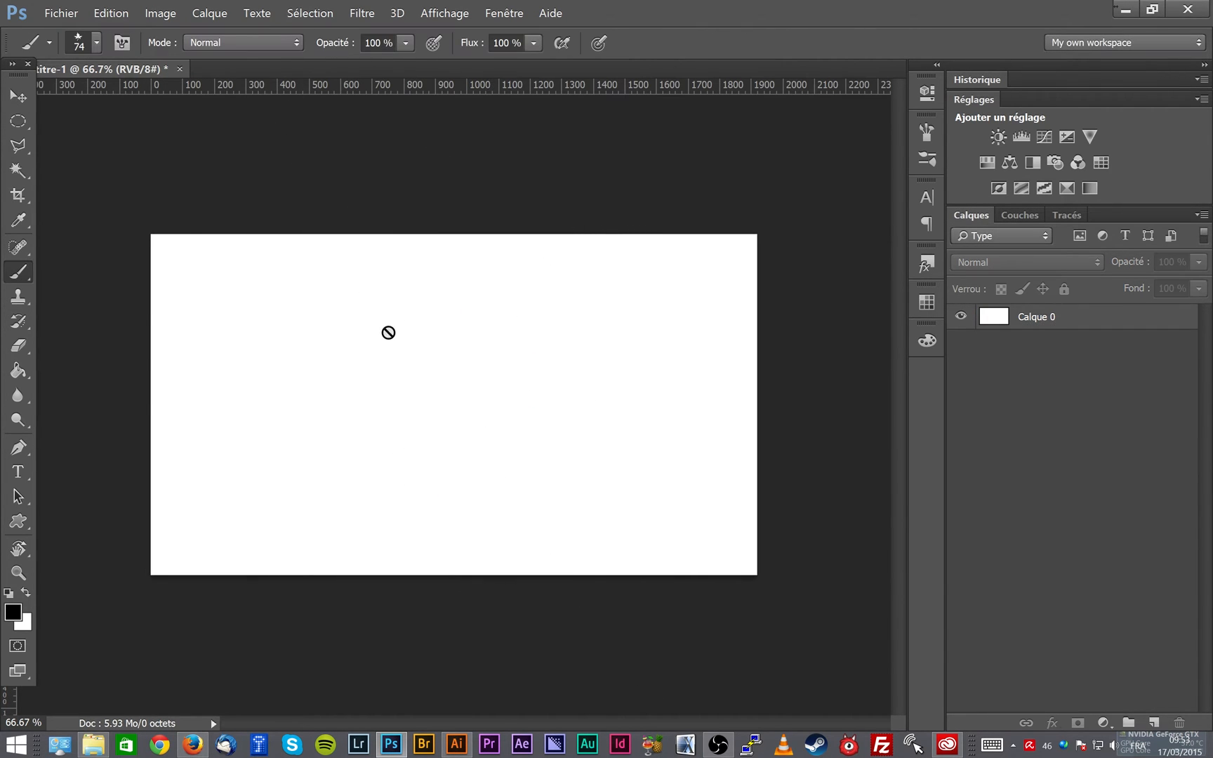
# - Create a new document 5000 pixels wide and 5000 pixels high
pyautogui.click(69, 14)
pyautogui.click(67, 31)
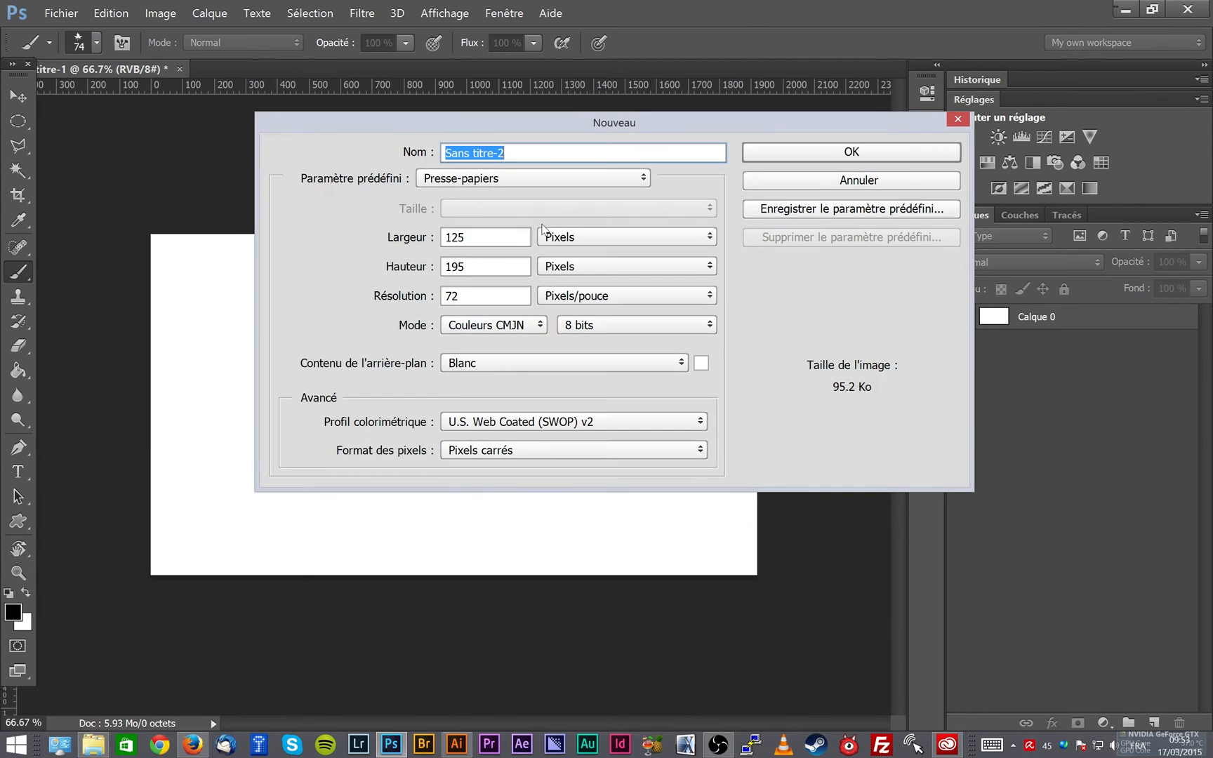
pyautogui.click(562, 239)
pyautogui.click(562, 243)
pyautogui.hotkey('shift', 'Tab')
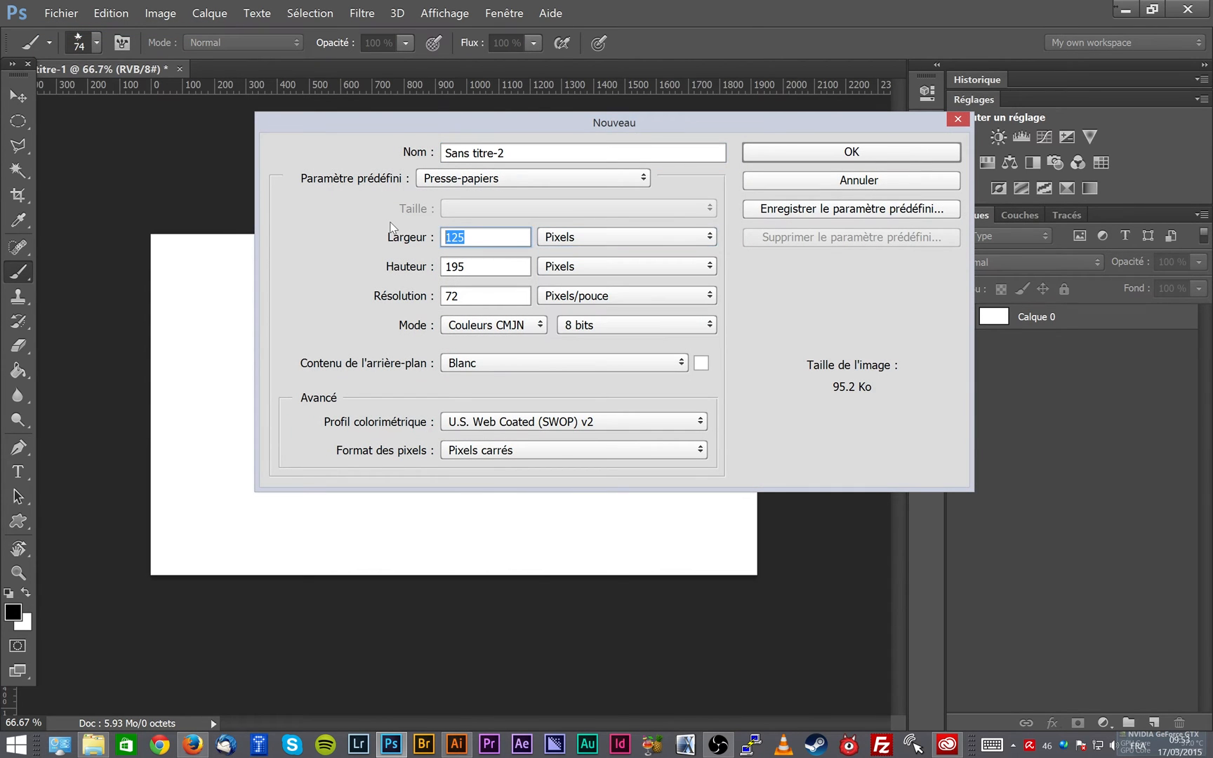
pyautogui.write('5000')
pyautogui.press('Tab')
pyautogui.write('5000')
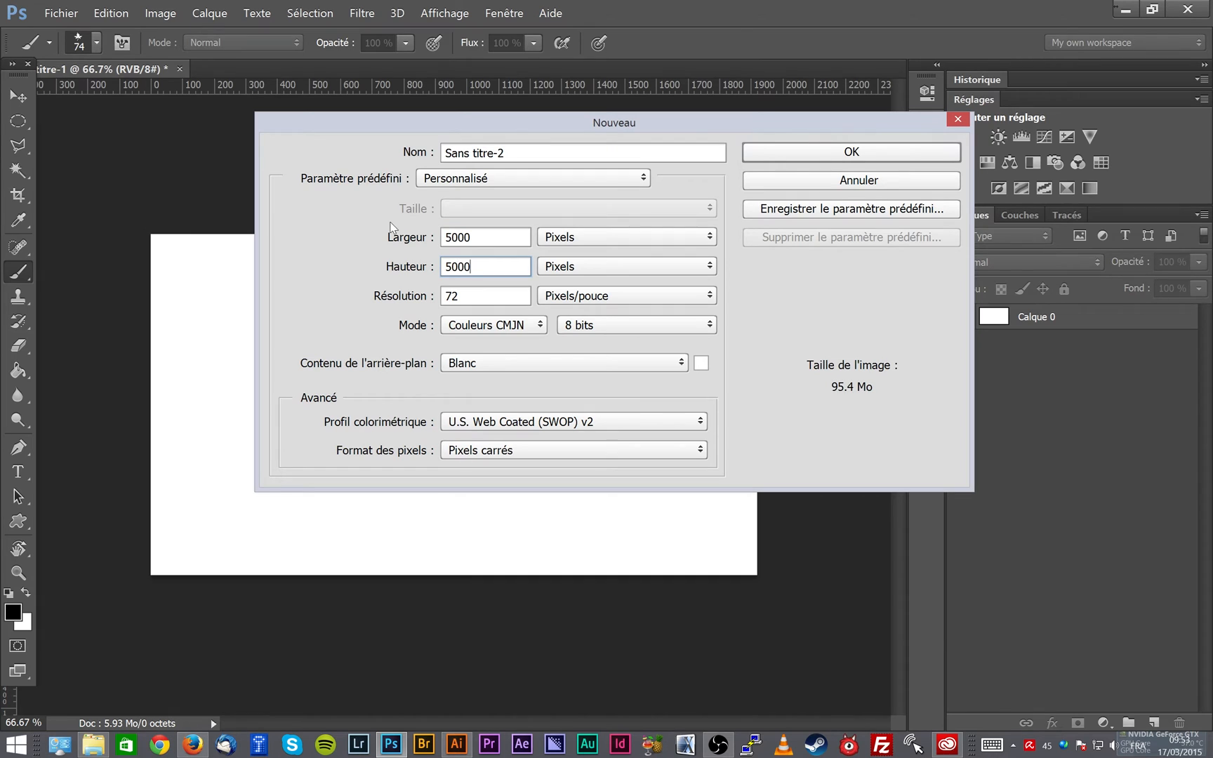
pyautogui.click(820, 151)
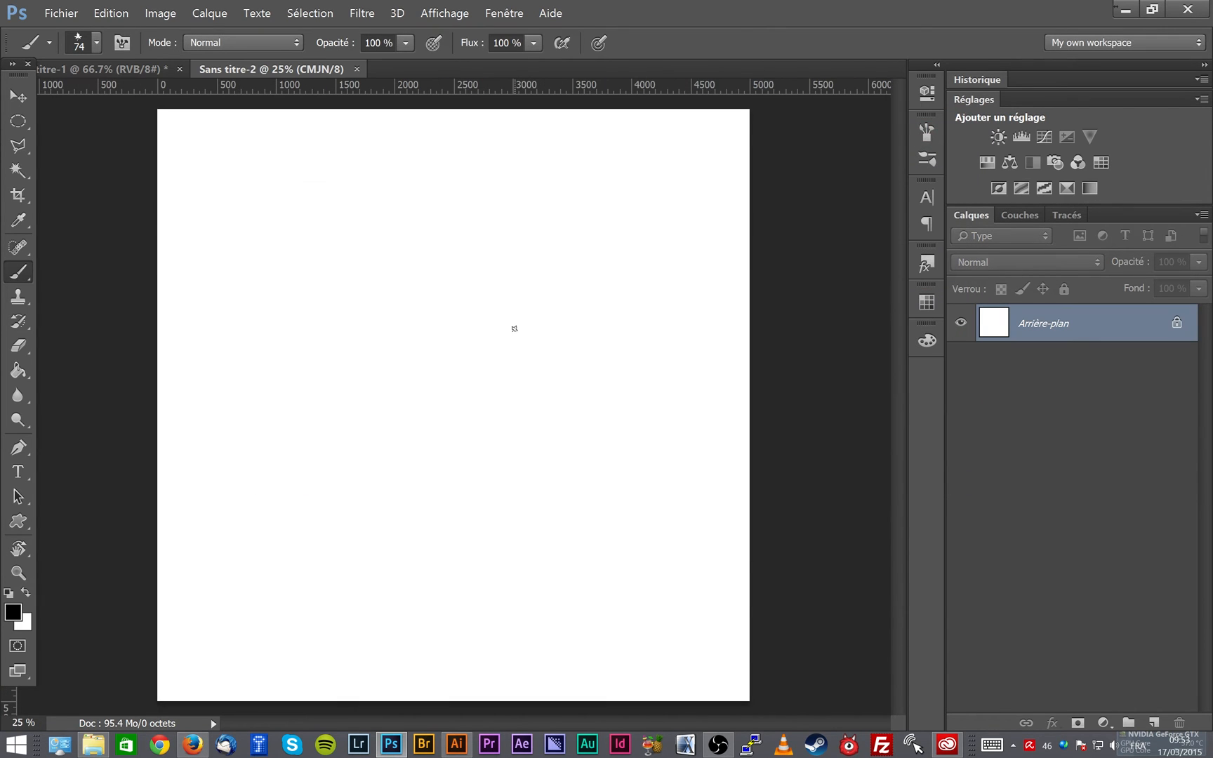
# - Paste the logo as pixels and enlarge it proportionally to about 2515% around its centre, nearly filling the canvas height
pyautogui.hotkey('ctrl', 'v')
pyautogui.click(687, 232)
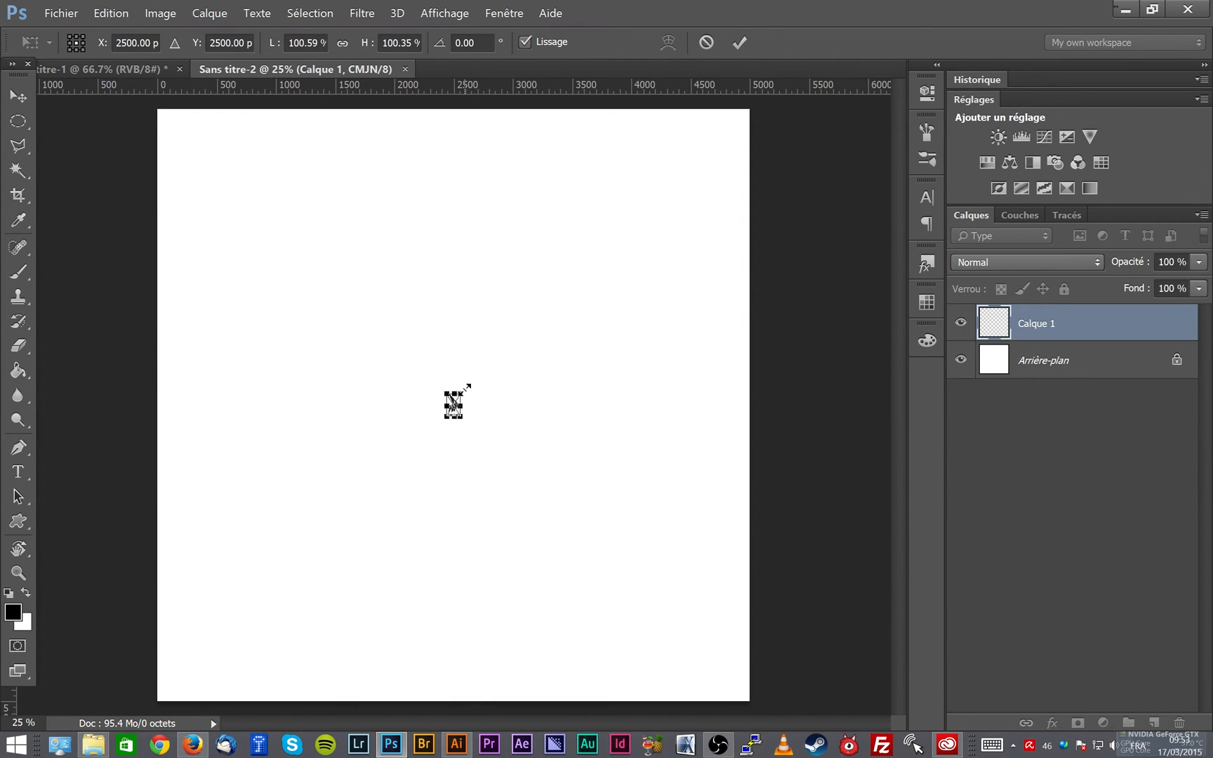
pyautogui.moveTo(465, 388); pyautogui.dragTo(678, 130)
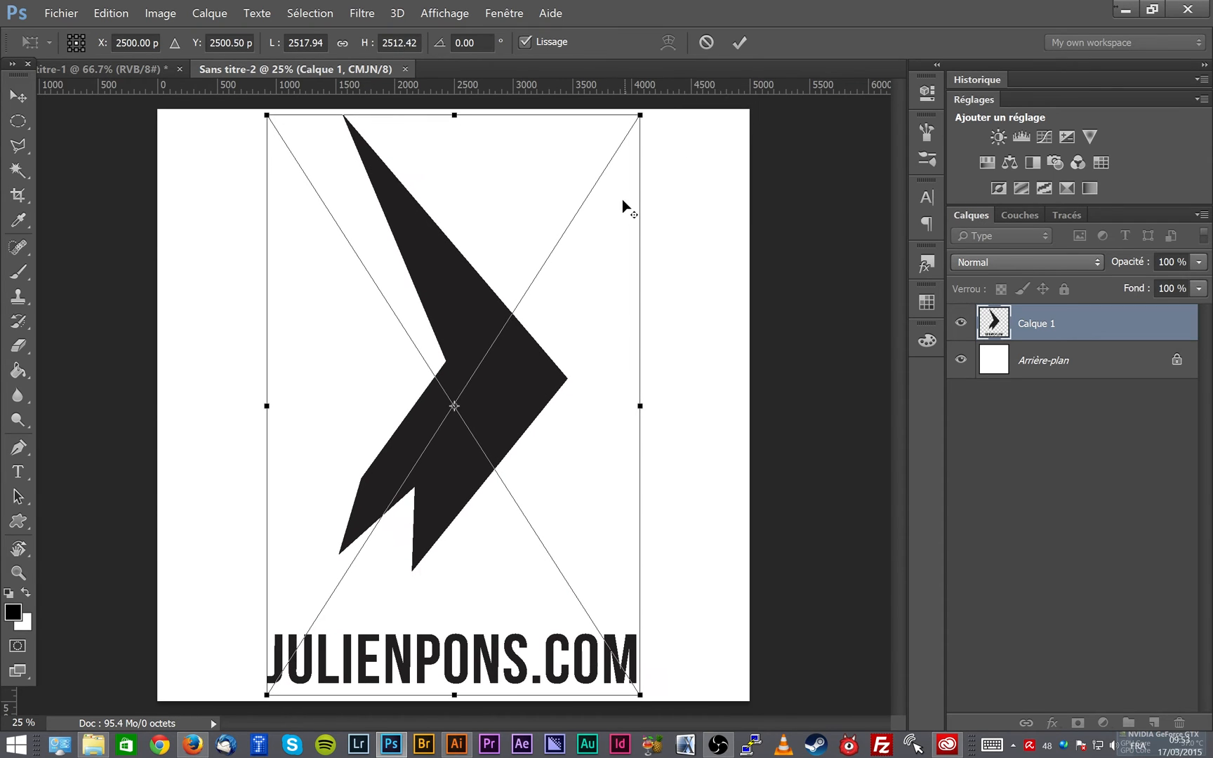
pyautogui.press('Return')
pyautogui.press('b')
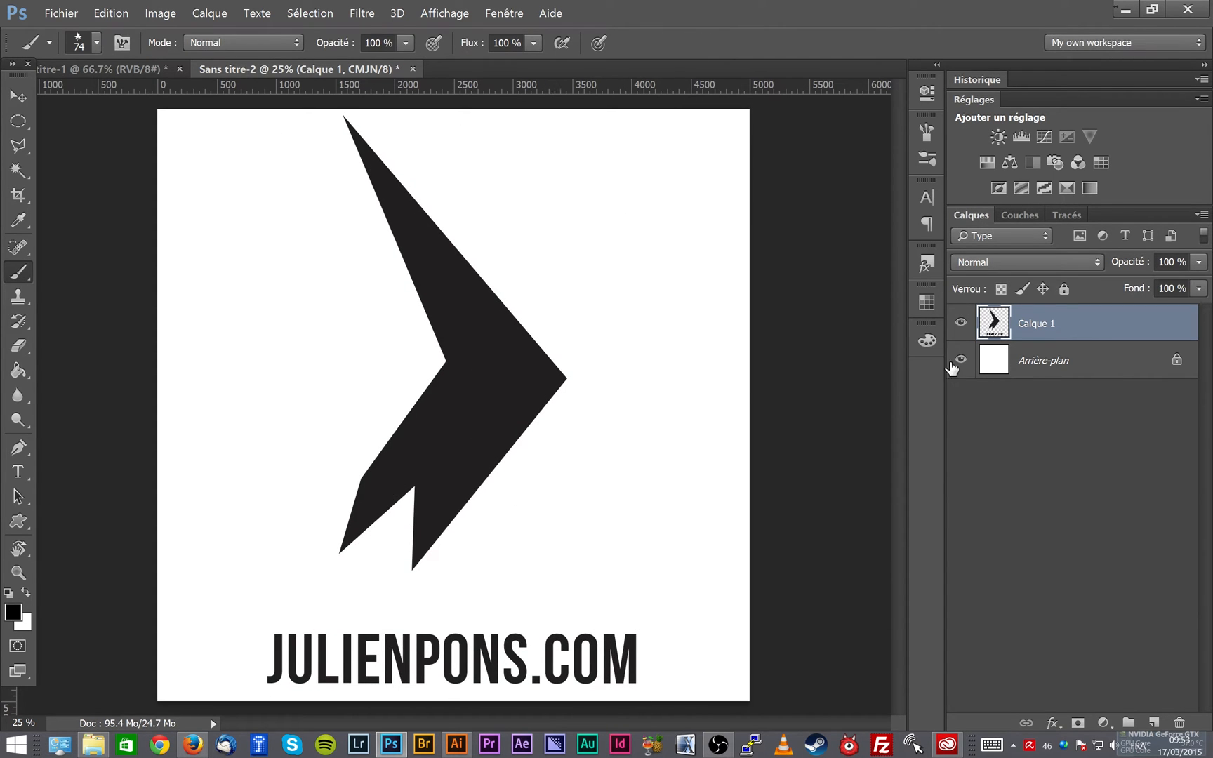
# - Select the entire canvas with the Rectangular Marquee tool and hide the Arrière-plan layer
pyautogui.click(960, 359)
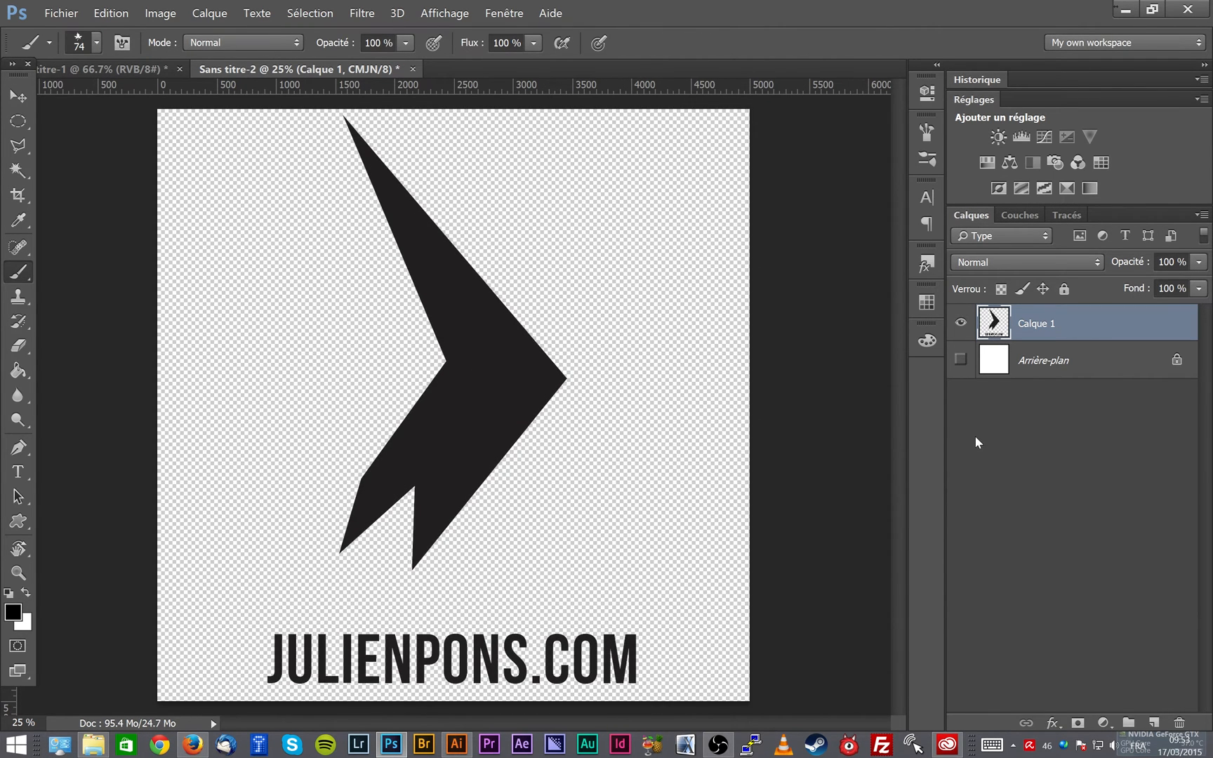
pyautogui.click(961, 359)
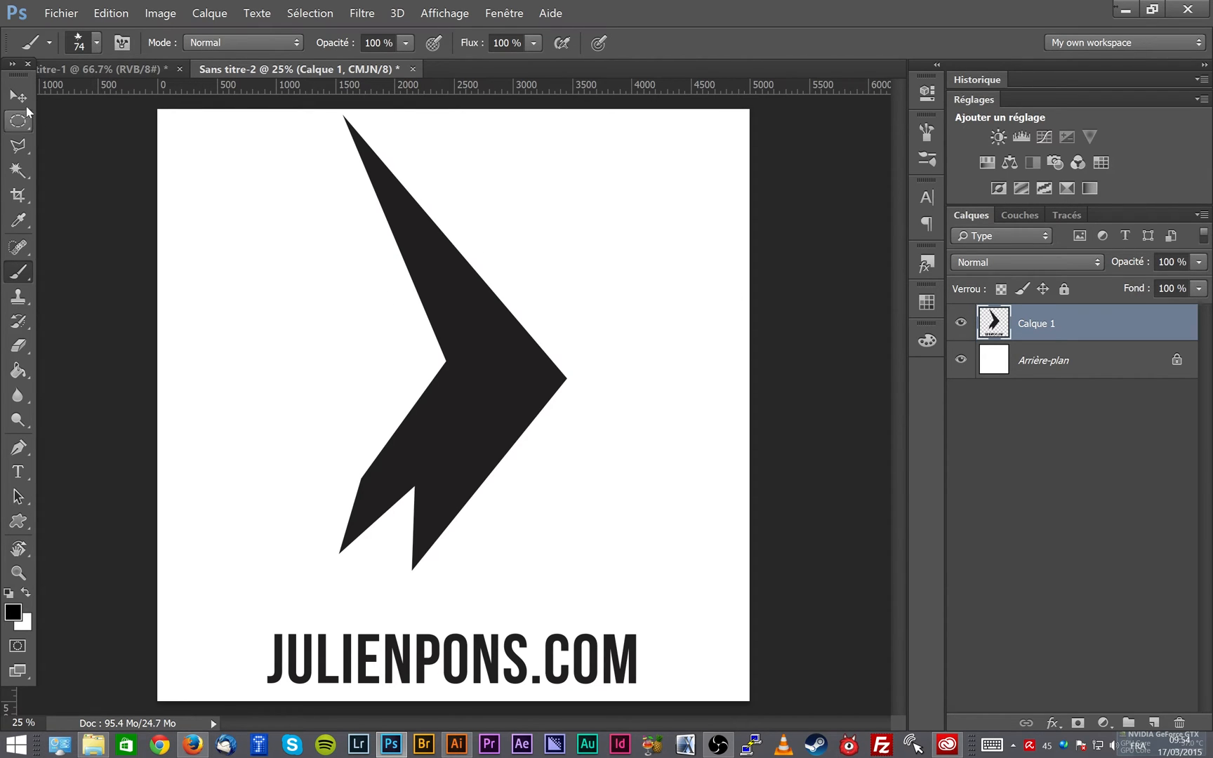
pyautogui.moveTo(19, 120); pyautogui.dragTo(62, 124)
pyautogui.moveTo(158, 110)
pyautogui.mouseDown()
pyautogui.moveTo(513, 381)
pyautogui.moveTo(812, 699)
pyautogui.moveTo(888, 691)
pyautogui.mouseUp()
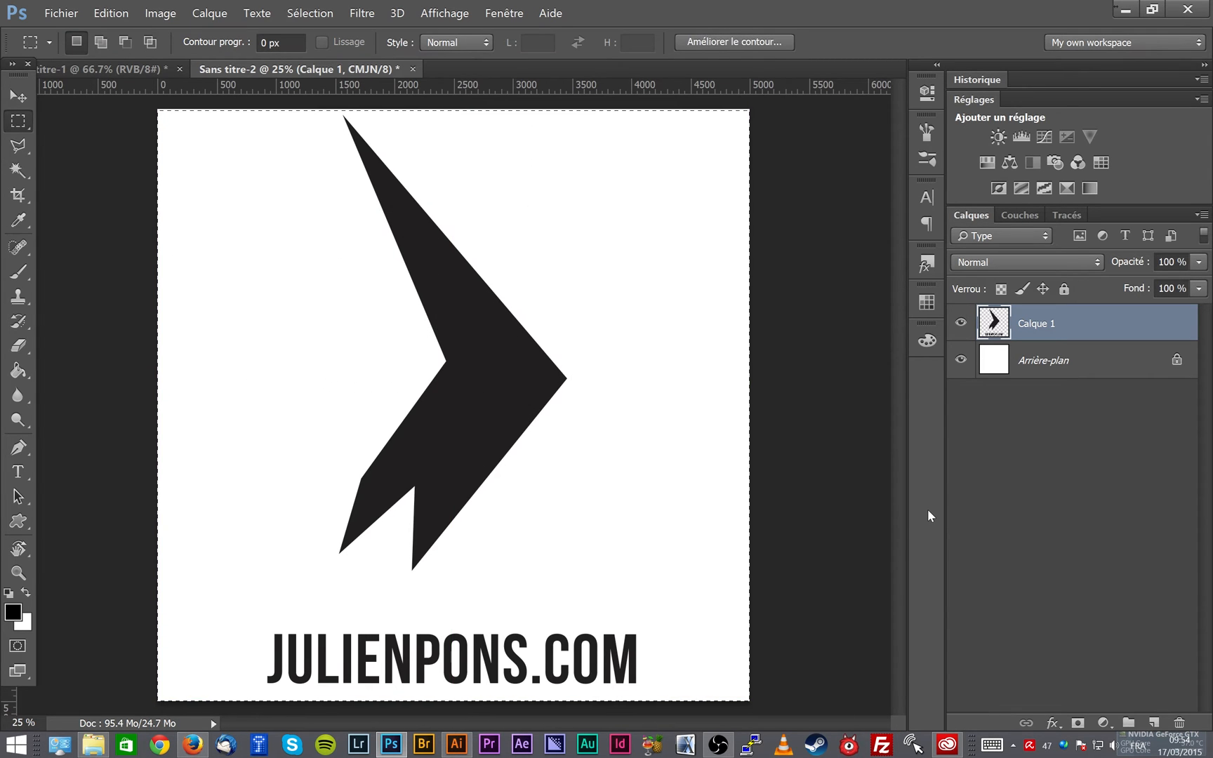
pyautogui.click(961, 360)
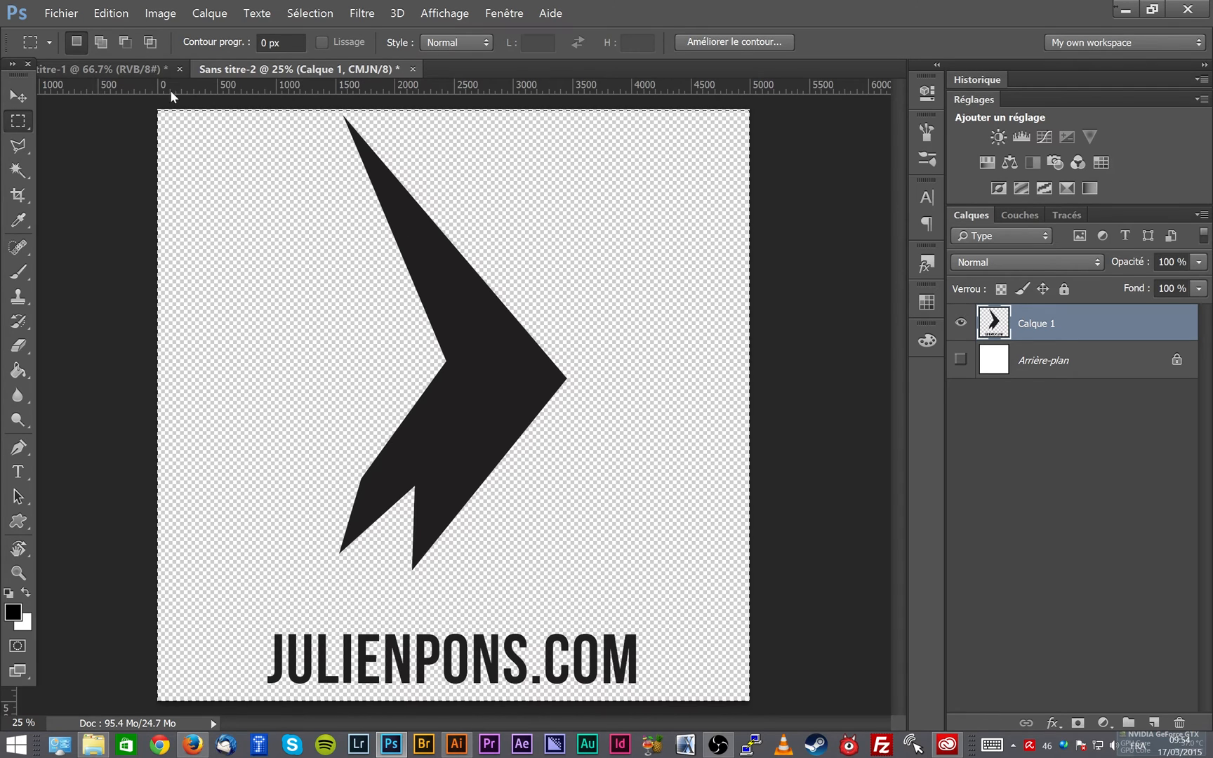
# - Define the selected logo as a brush preset named TAMPON JP
pyautogui.click(111, 13)
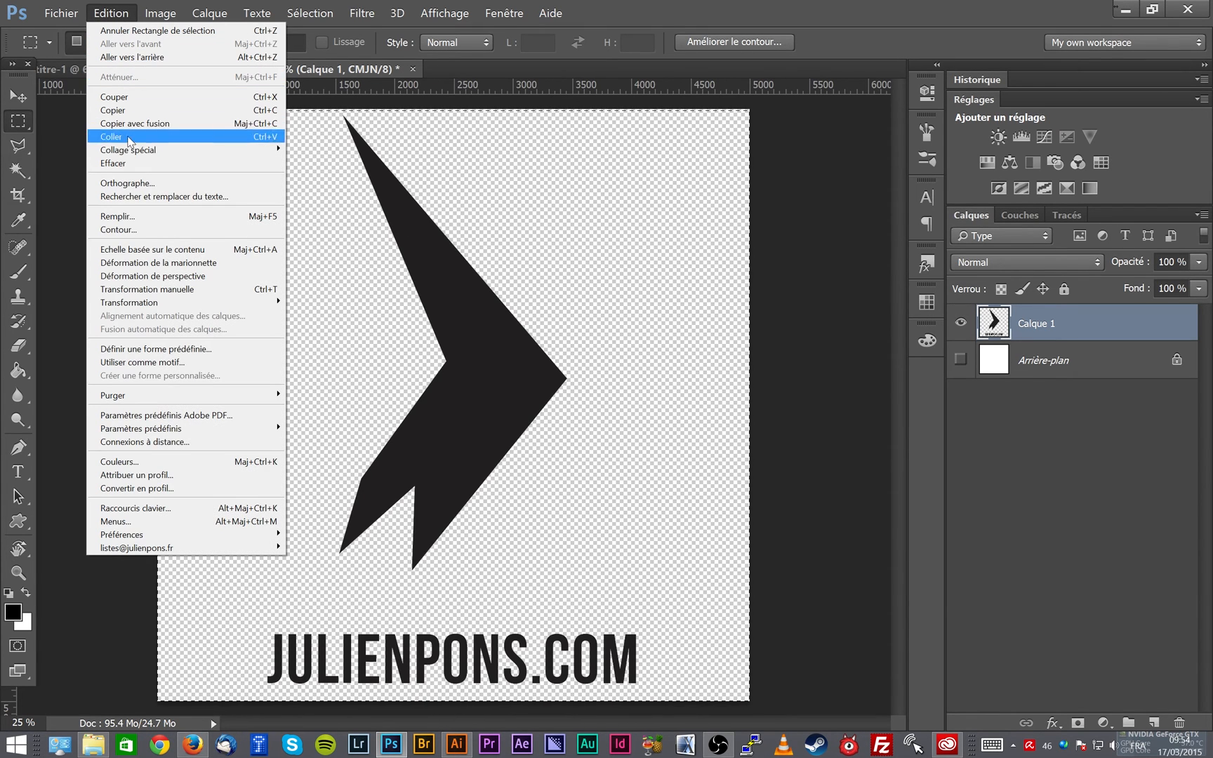
pyautogui.click(171, 349)
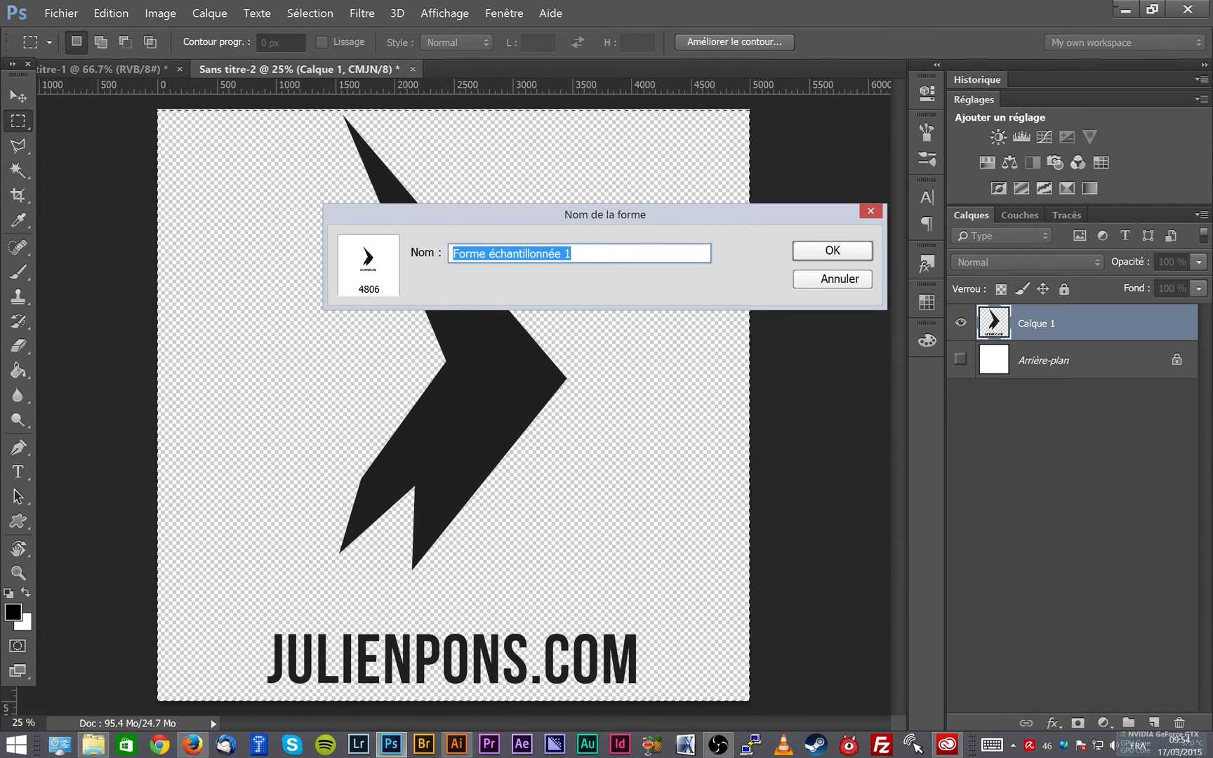
pyautogui.write('TAMPON JP')
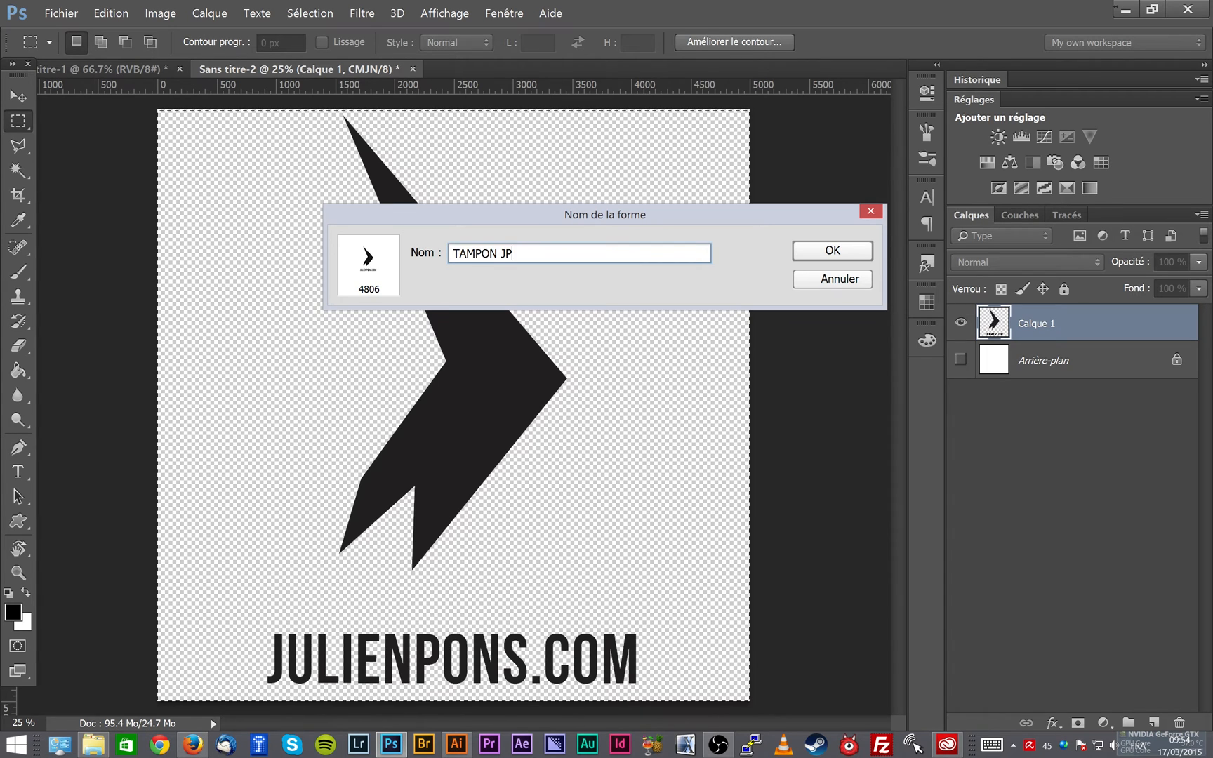
pyautogui.click(808, 256)
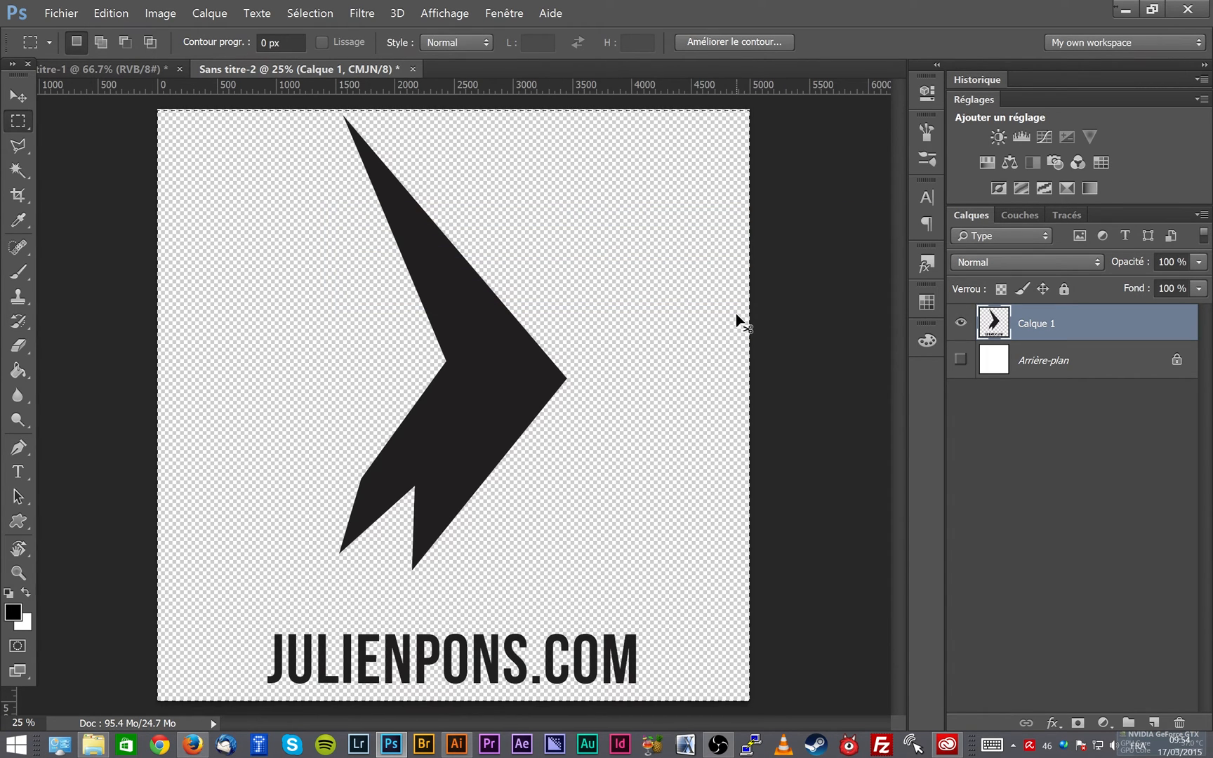
# - Clear the selection and, with the Brush tool, reduce the logo brush to 1518 px
pyautogui.click(738, 319)
pyautogui.rightClick(488, 232)
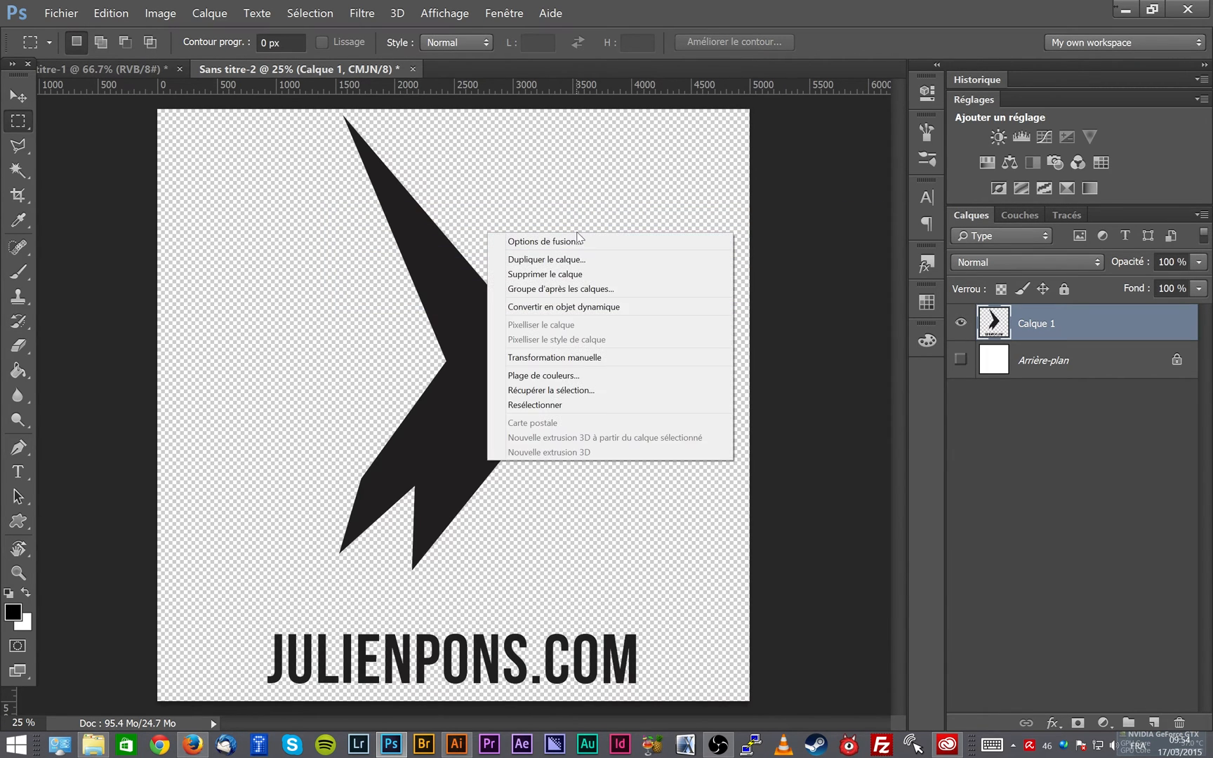
pyautogui.press('Escape')
pyautogui.press('b')
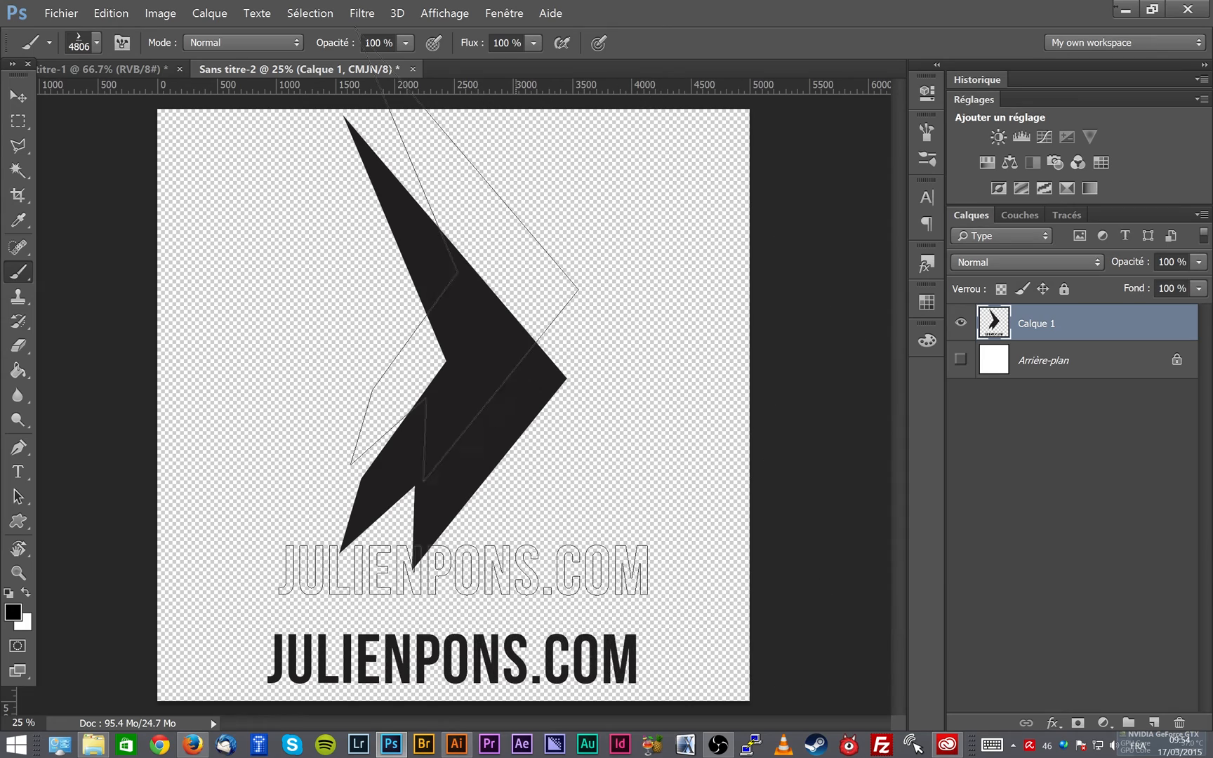
pyautogui.keyDown('alt'); pyautogui.moveTo(550, 357); pyautogui.dragTo(160, 385); pyautogui.keyUp('alt')
pyautogui.rightClick(260, 286)
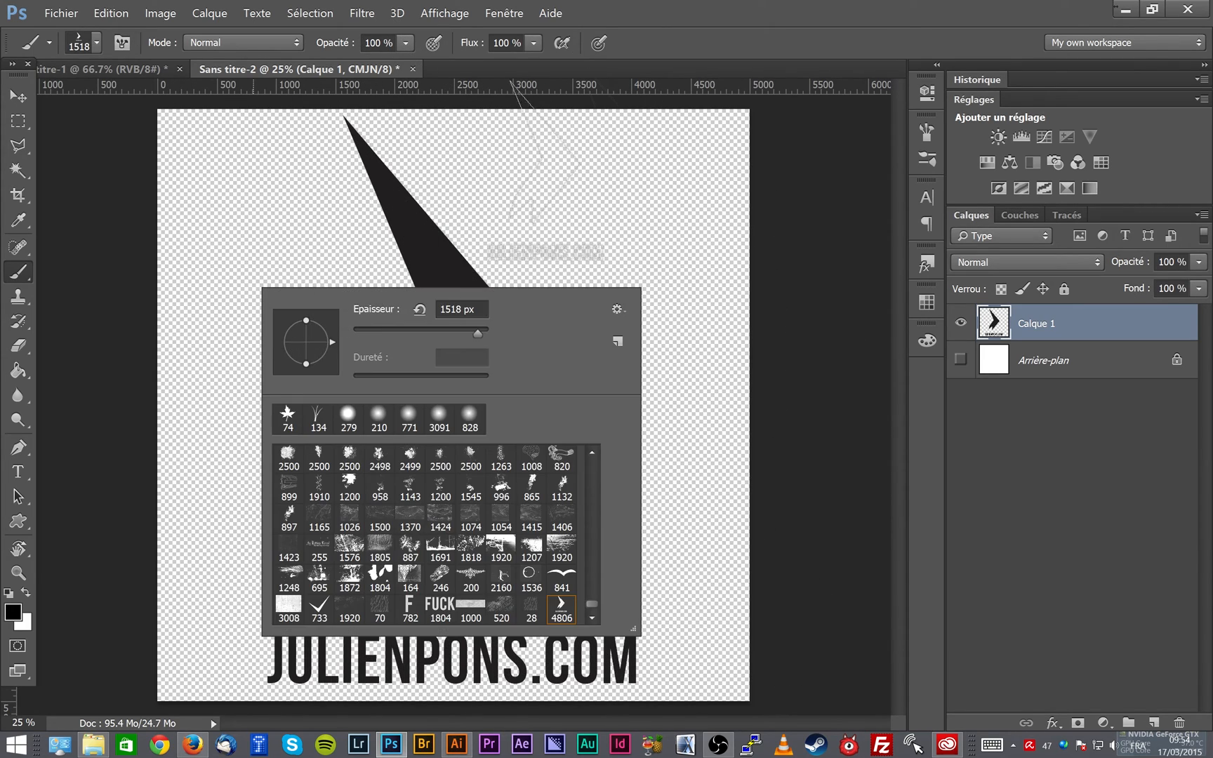
# - Stamp the logo five times around the large logo at 1518 px and once at 298 px near the canvas's upper-left corner
pyautogui.click(701, 190)
pyautogui.click(309, 295)
pyautogui.click(243, 476)
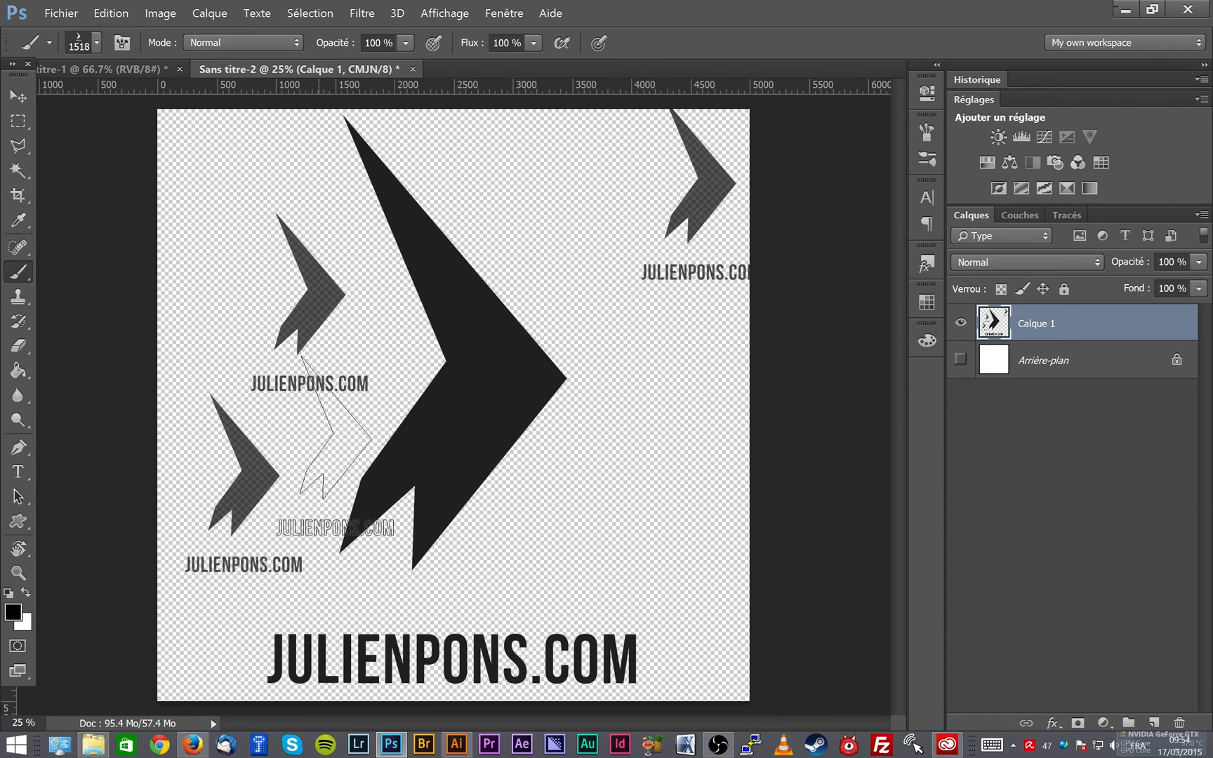
pyautogui.click(618, 409)
pyautogui.click(552, 214)
pyautogui.keyDown('alt'); pyautogui.moveTo(330, 273); pyautogui.dragTo(277, 273); pyautogui.keyUp('alt')
pyautogui.click(207, 263)
# - Enlarge the logo brush to 5000 px, and reduce it to 3928 px
pyautogui.keyDown('alt'); pyautogui.moveTo(277, 382); pyautogui.dragTo(927, 404); pyautogui.keyUp('alt')
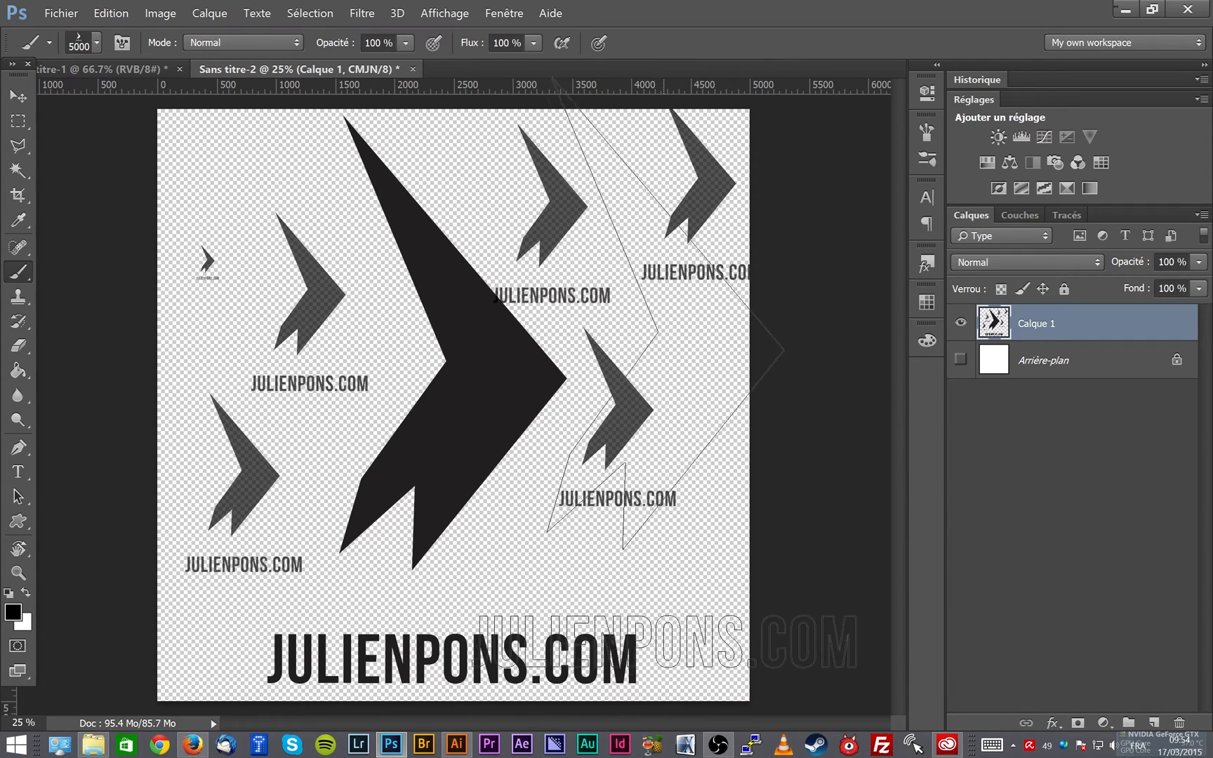
pyautogui.moveTo(544, 354)
pyautogui.keyDown('alt'); pyautogui.mouseDown()
pyautogui.moveTo(457, 377)
pyautogui.moveTo(407, 374)
pyautogui.mouseUp(); pyautogui.keyUp('alt')
pyautogui.press('v')
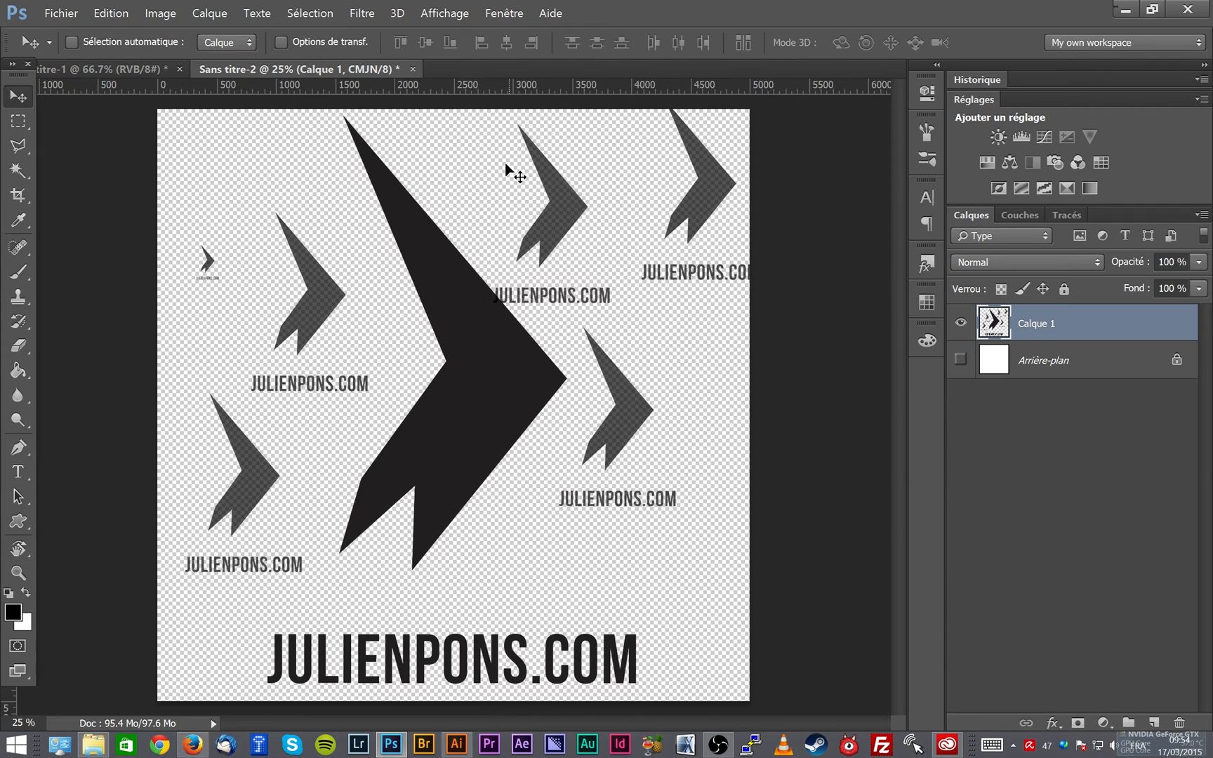
pyautogui.press('b')
# - Reset the brush presets to the default set, replacing the current brushes without saving their changes
pyautogui.rightClick(343, 288)
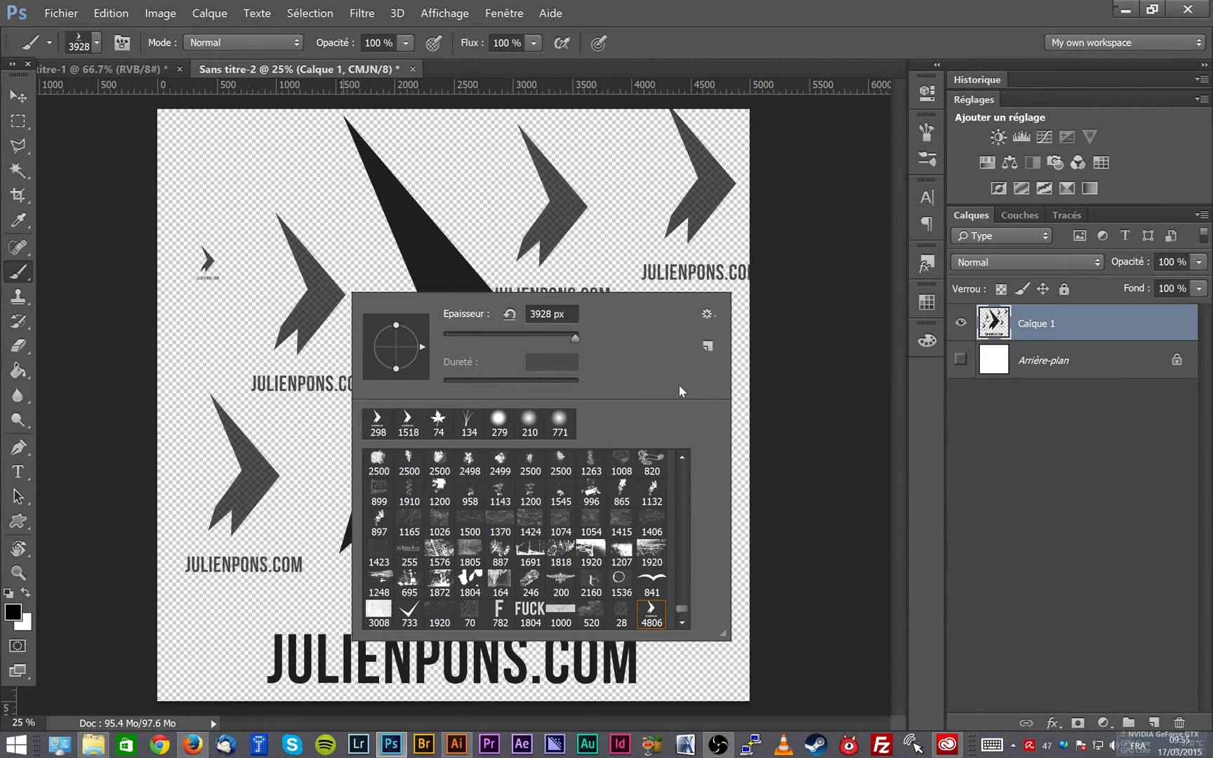
pyautogui.click(708, 315)
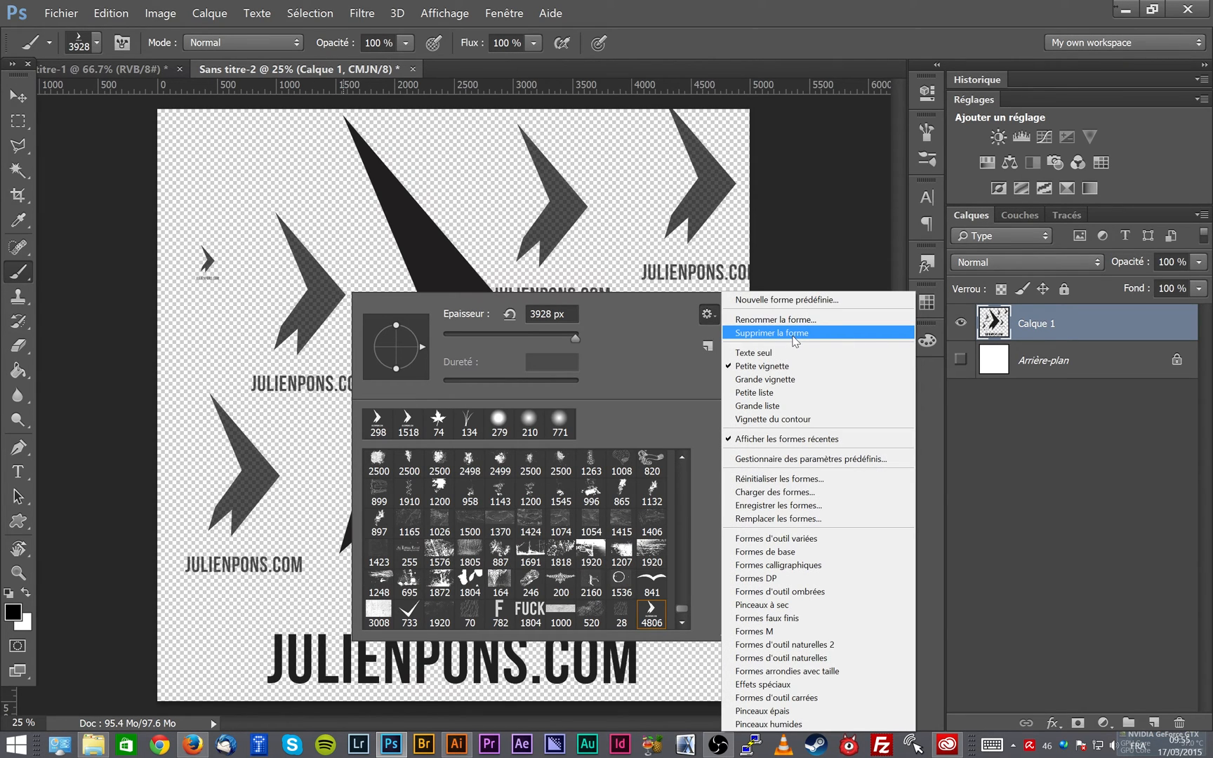
pyautogui.click(822, 480)
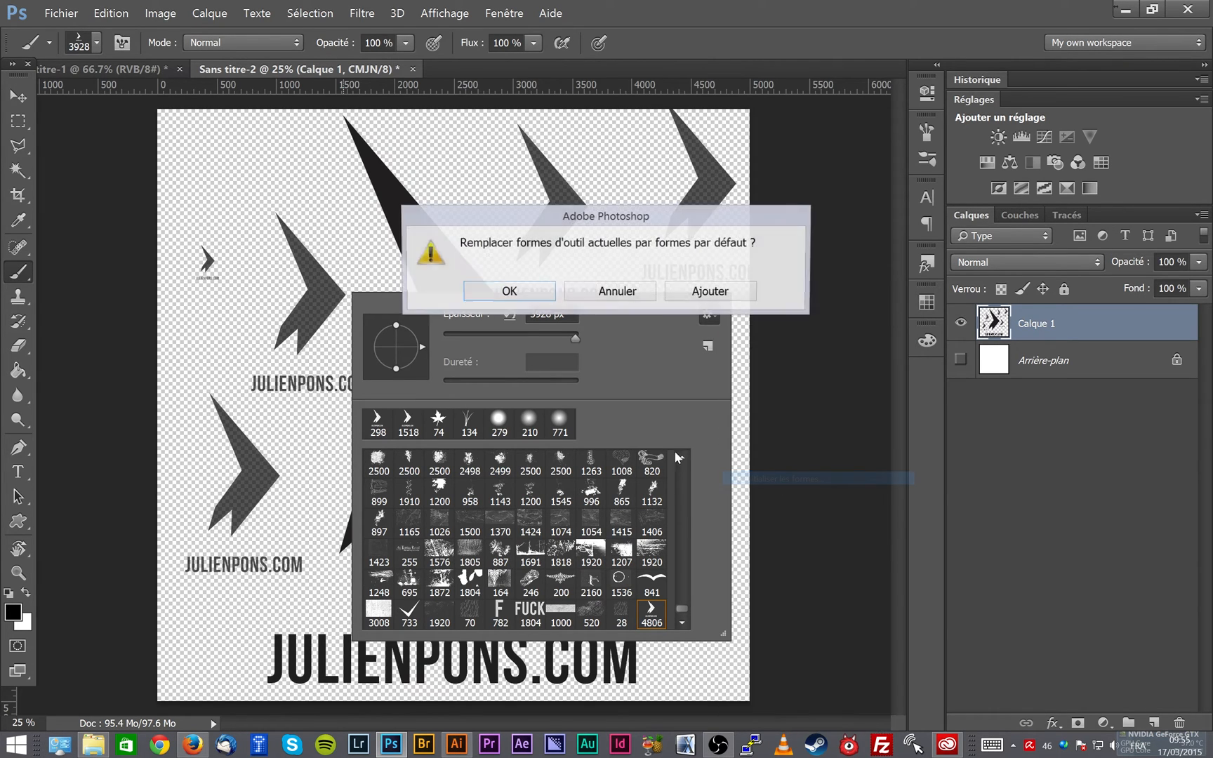
pyautogui.click(513, 289)
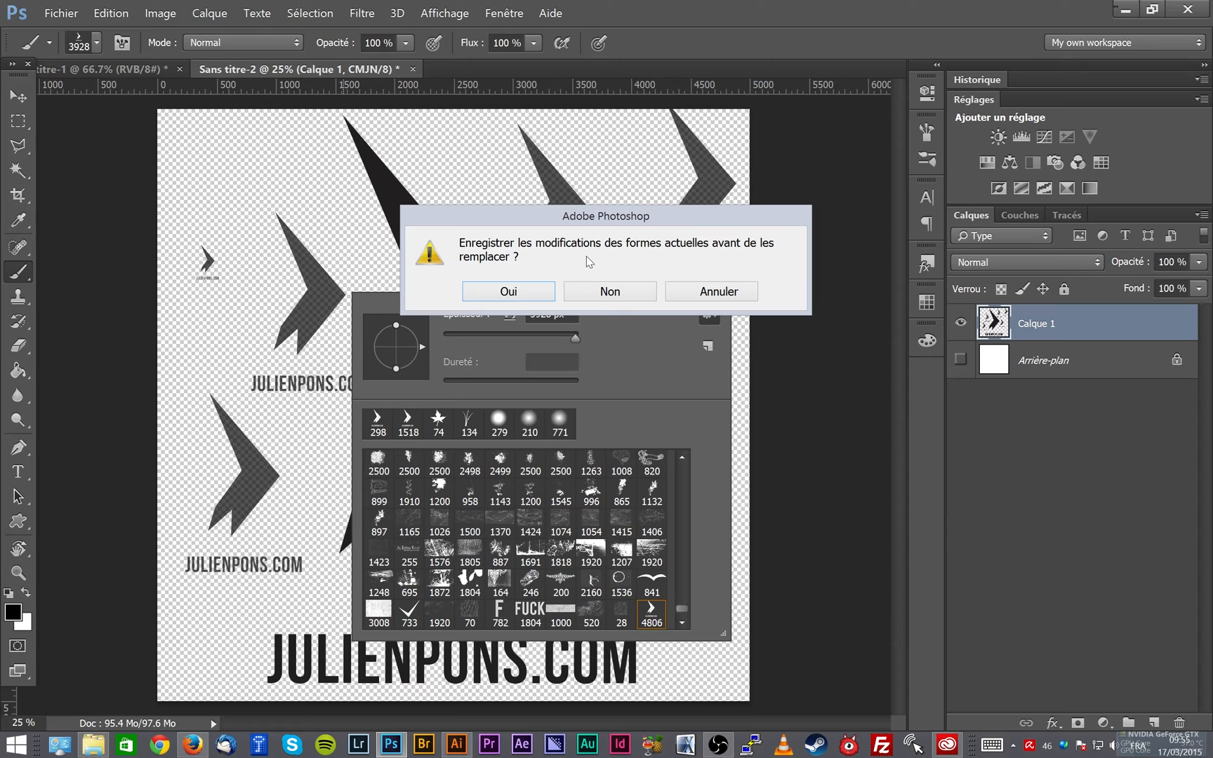
pyautogui.click(595, 295)
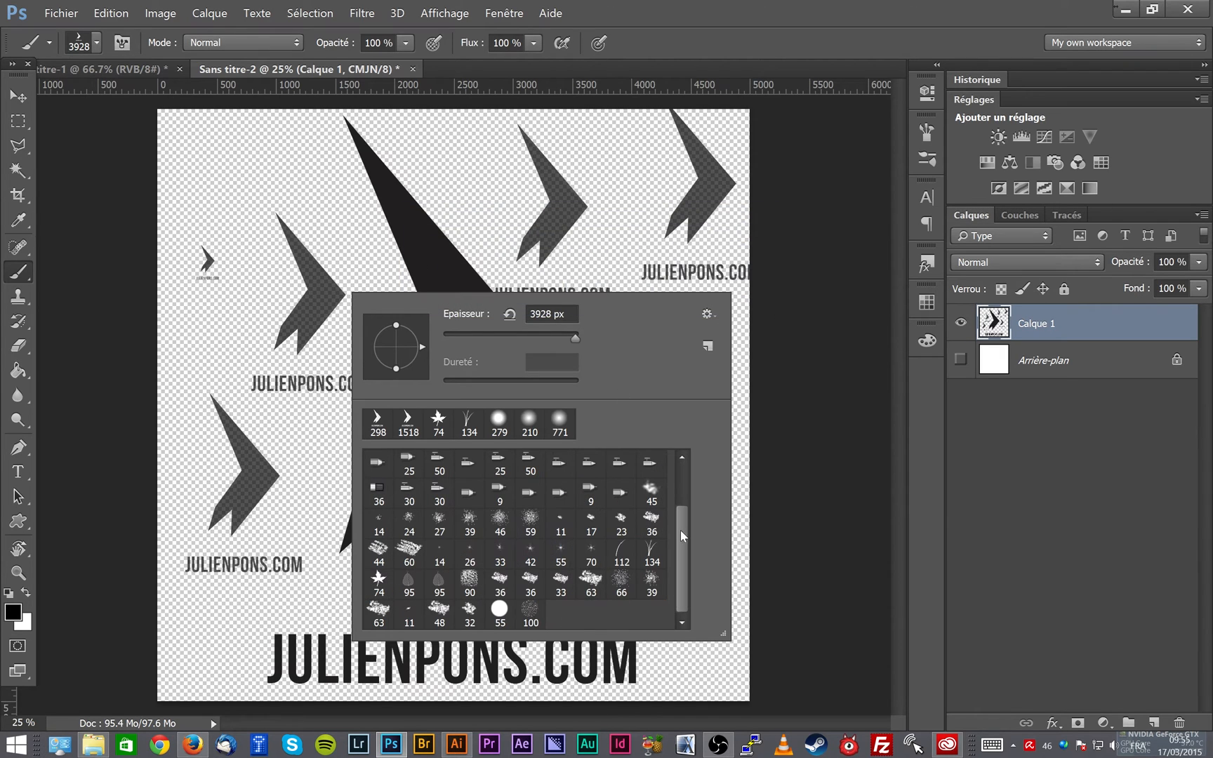
pyautogui.moveTo(684, 535)
pyautogui.mouseDown()
pyautogui.moveTo(682, 465)
pyautogui.moveTo(686, 559)
pyautogui.mouseUp()
pyautogui.click(680, 30)
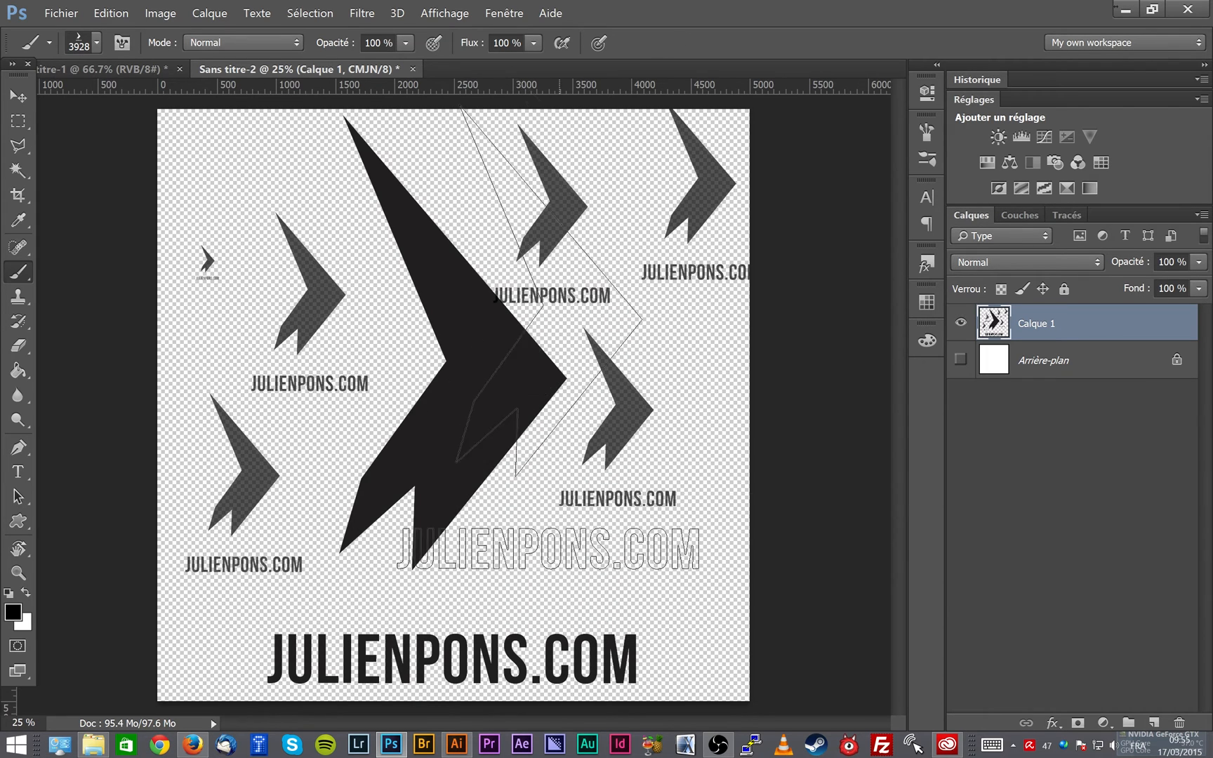
# - Undo the logo stamps back to the single large logo with the whole canvas selected
pyautogui.hotkey('ctrl', 'z')
pyautogui.hotkey('ctrl', 'alt', 'z')
pyautogui.hotkey('ctrl', 'alt', 'z')
pyautogui.hotkey('ctrl', 'alt', 'z')
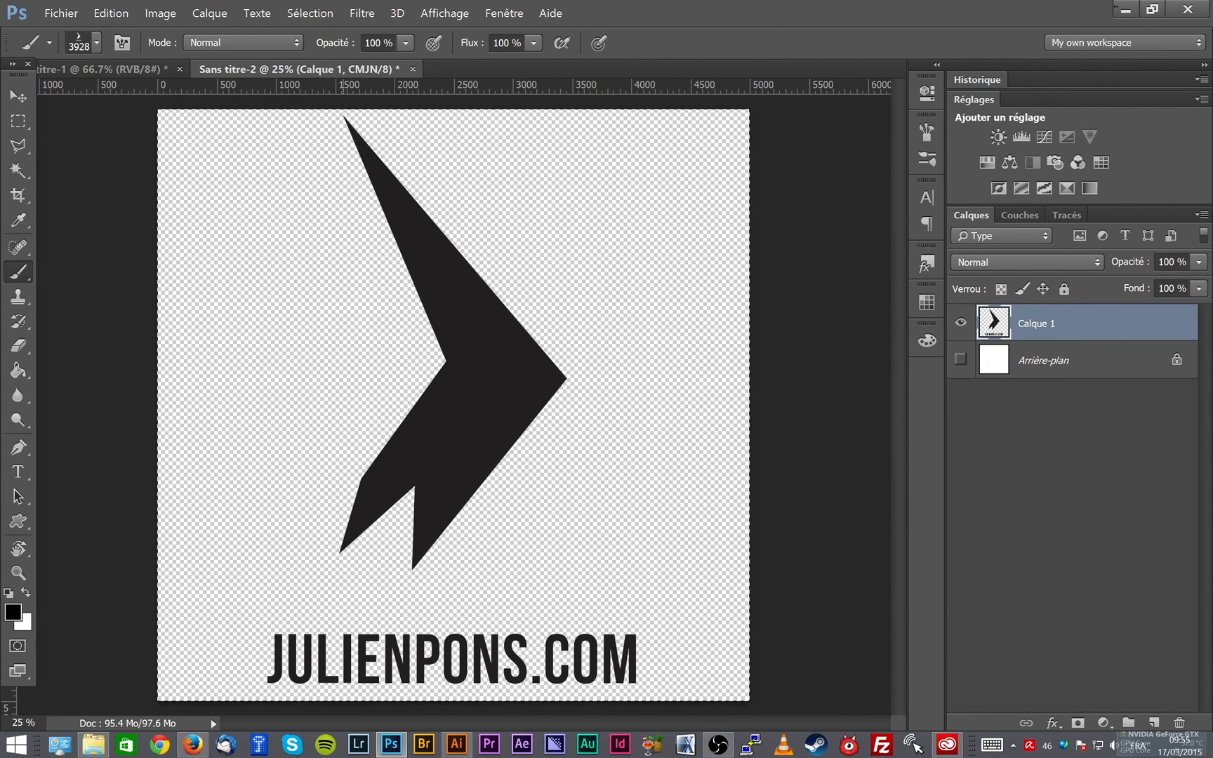
# - Define the selected large logo as a brush preset named JP LOGO, and clear the selection
pyautogui.click(111, 12)
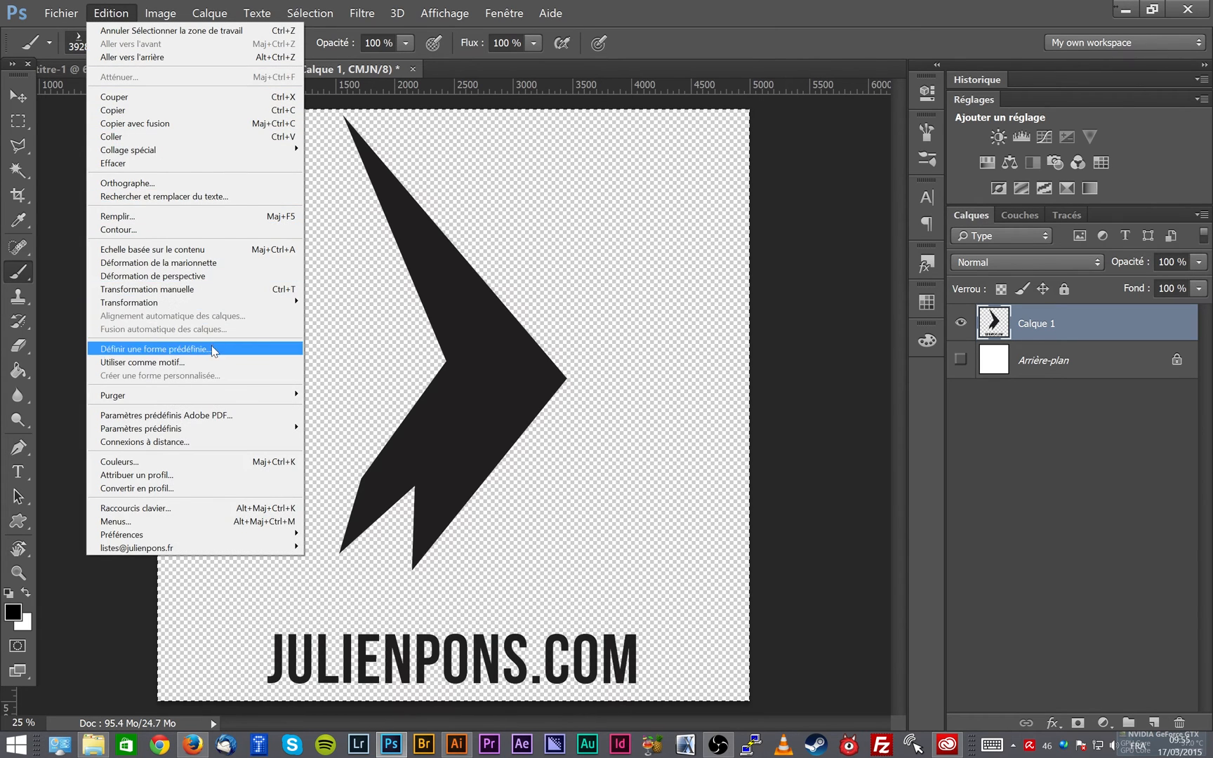
pyautogui.click(156, 348)
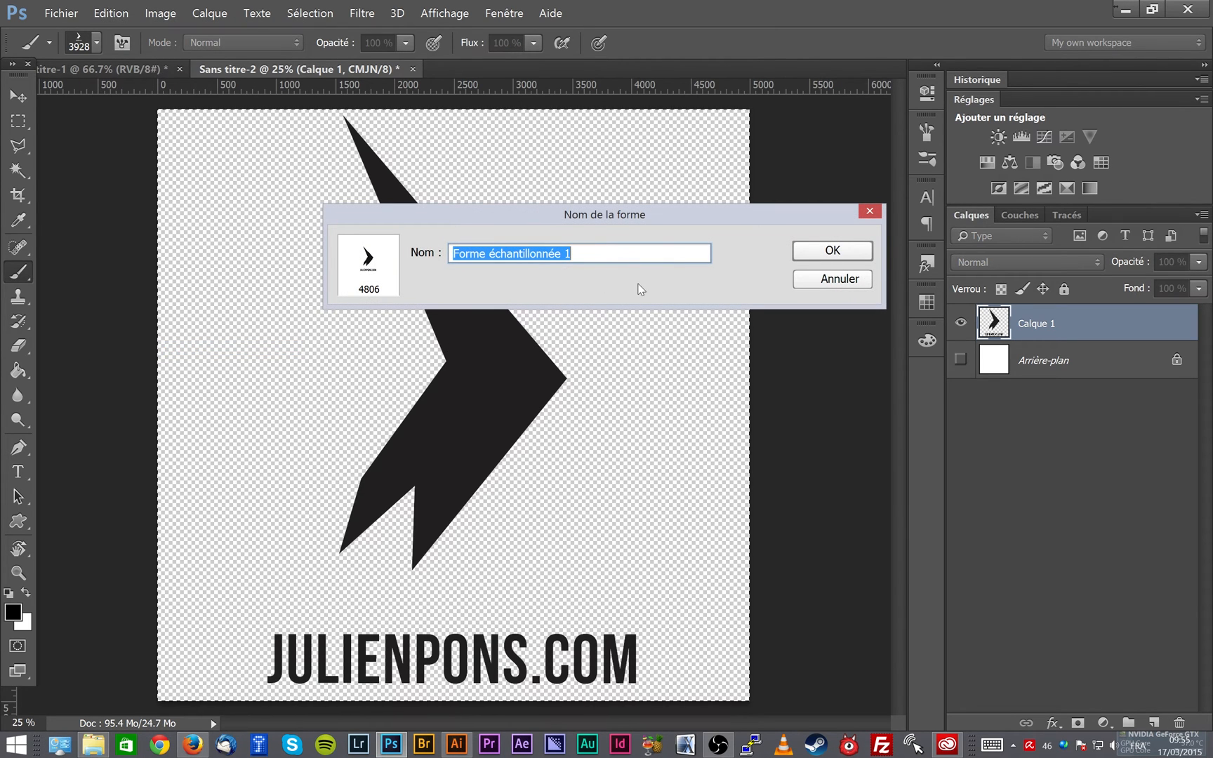
pyautogui.write('JP M')
pyautogui.press('BackSpace')
pyautogui.write('LOGO')
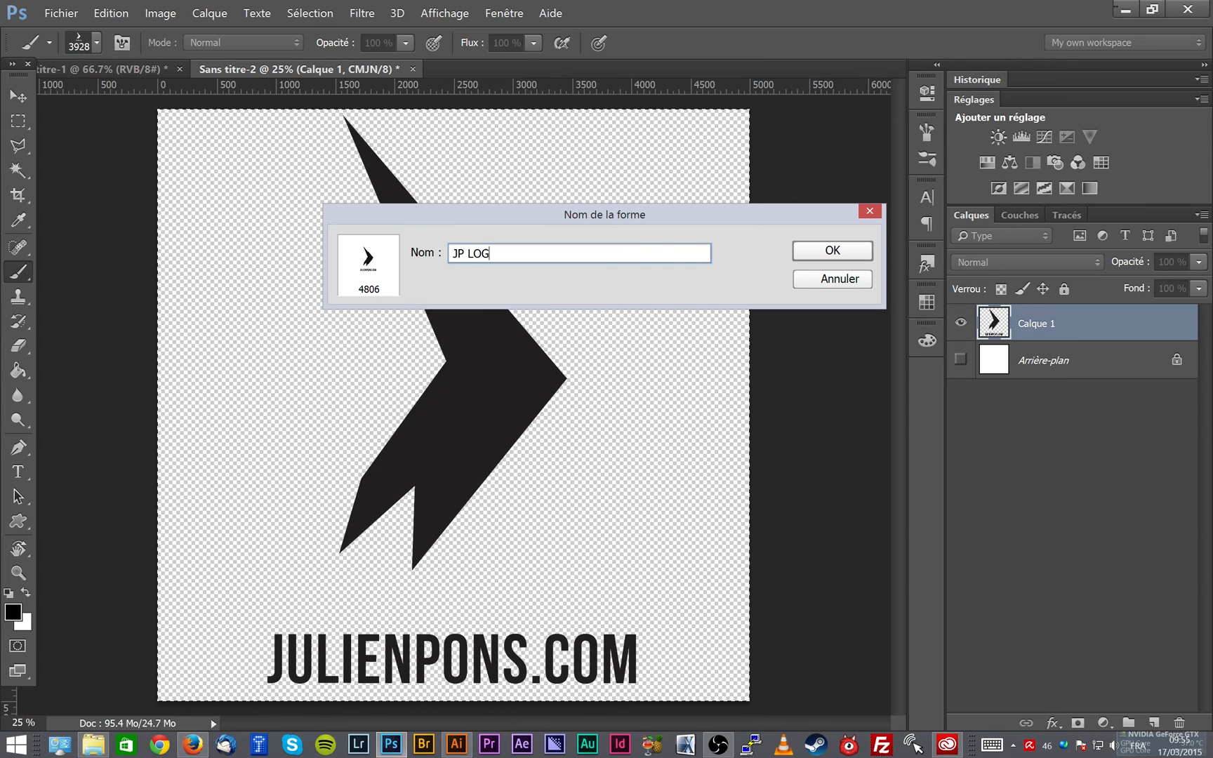
pyautogui.press('Return')
pyautogui.hotkey('ctrl', 'd')
pyautogui.rightClick(493, 291)
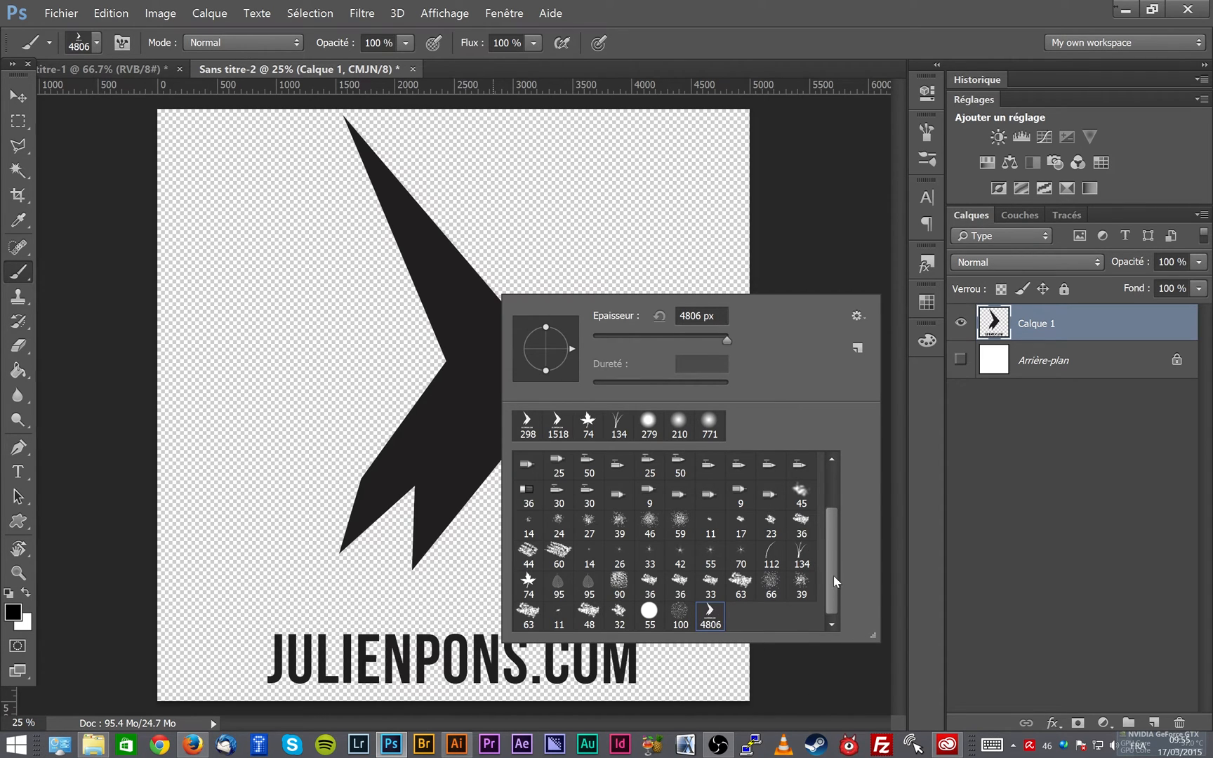
pyautogui.moveTo(832, 577)
pyautogui.mouseDown()
pyautogui.moveTo(824, 557)
pyautogui.moveTo(826, 613)
pyautogui.mouseUp()
pyautogui.click(704, 29)
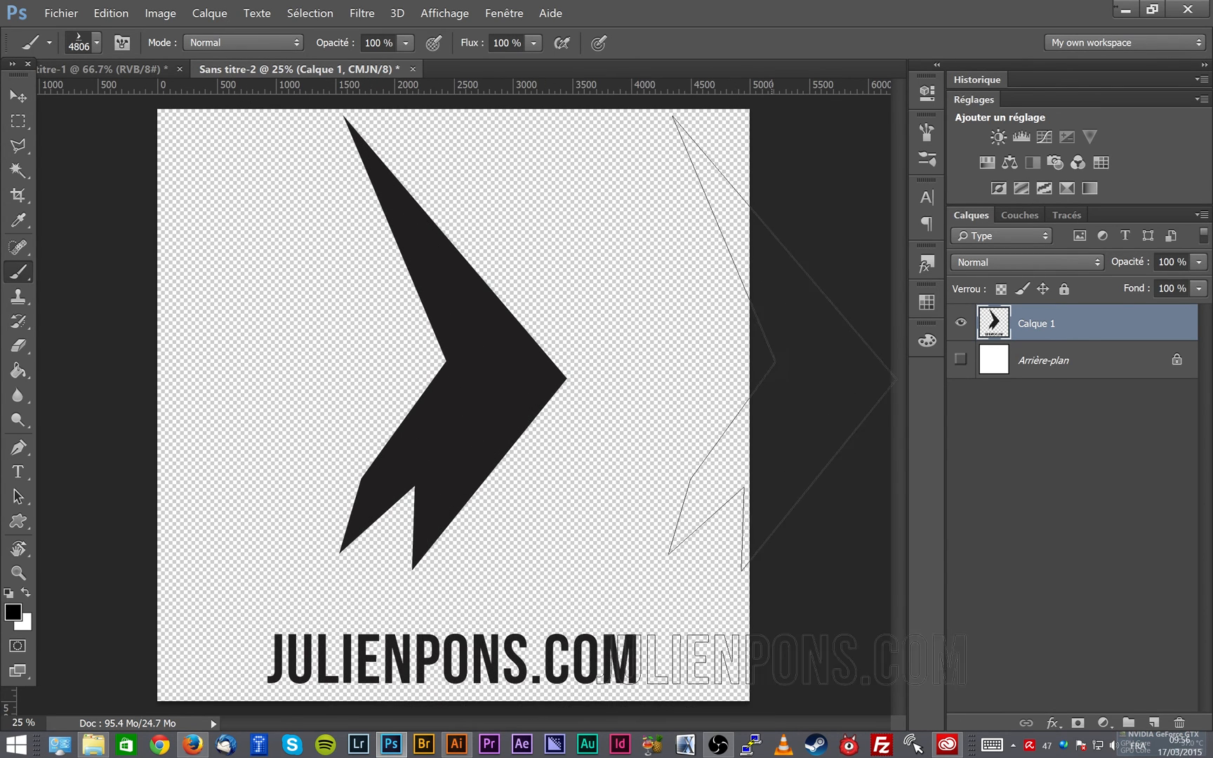
# - Scale the logo on Calque 1 down to about 6.9% around its centre
pyautogui.hotkey('ctrl', 't')
pyautogui.moveTo(279, 134); pyautogui.dragTo(455, 386)
pyautogui.press('Return')
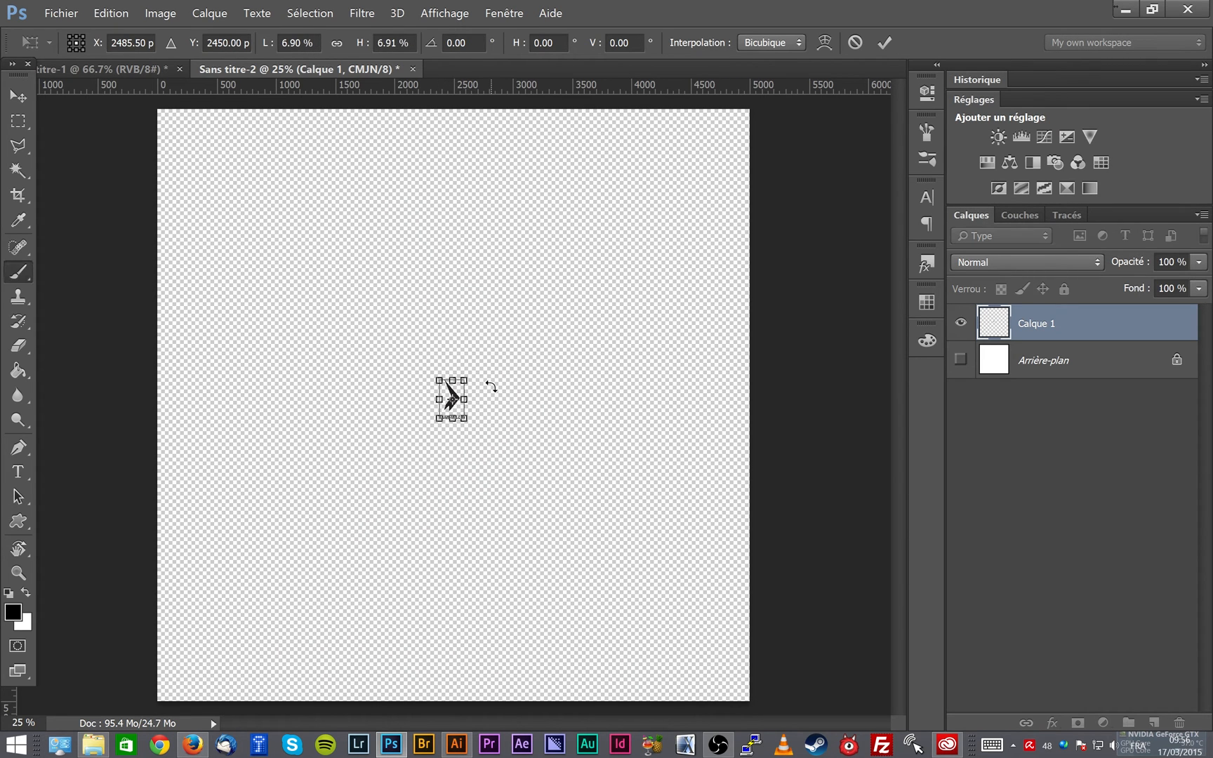
# - Select the reduced logo with a rectangular marquee and define it as a brush preset named JP LOGO TOUT PITI
pyautogui.click(16, 120)
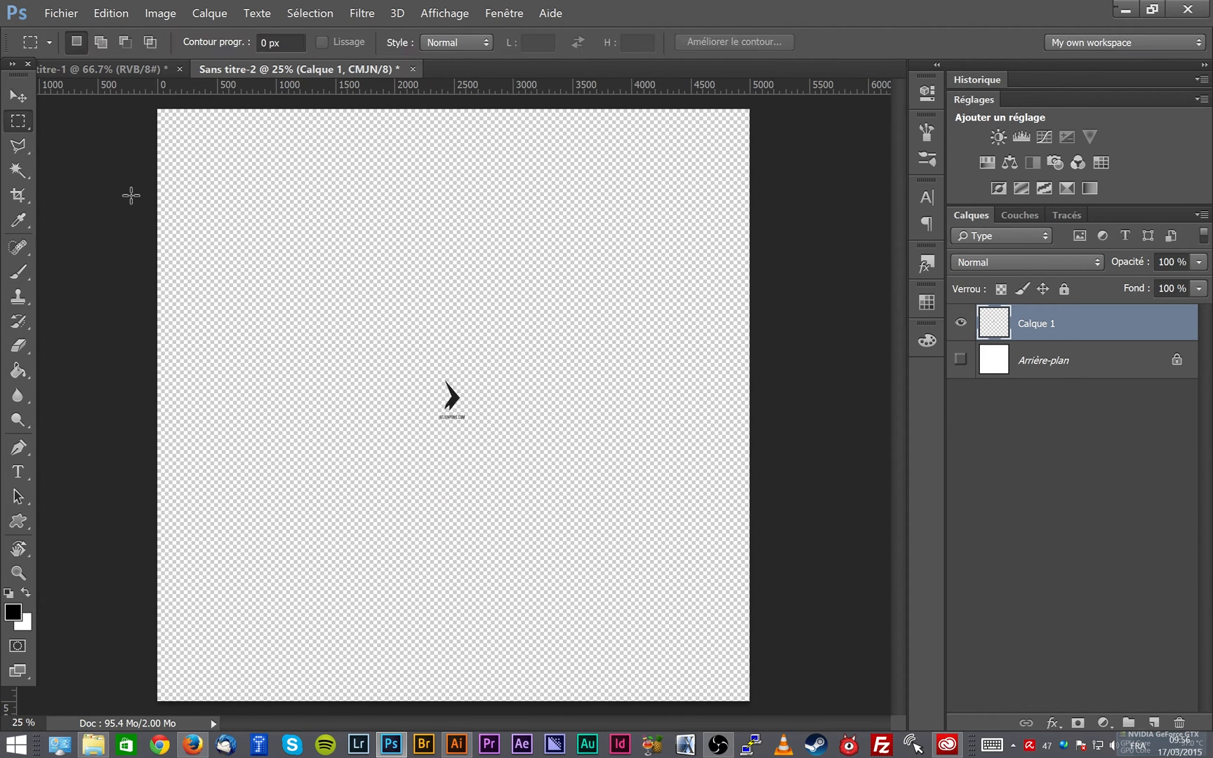
pyautogui.moveTo(433, 377); pyautogui.dragTo(471, 427)
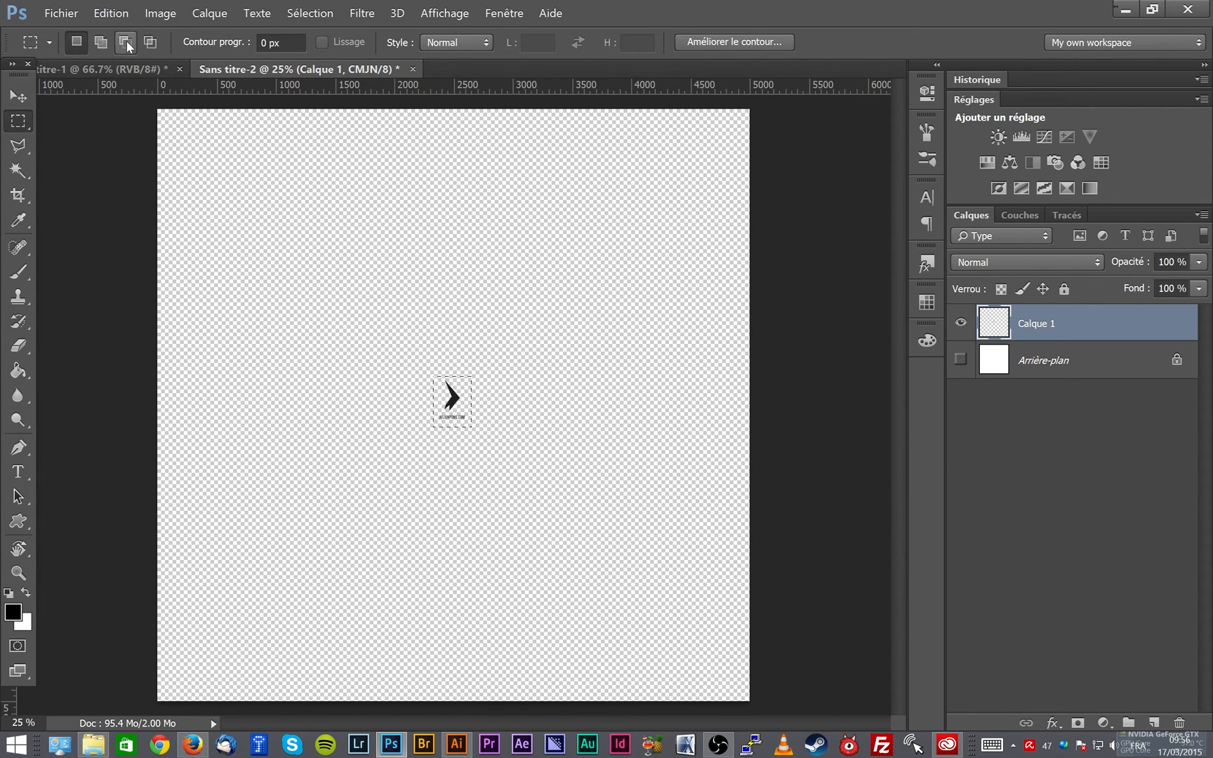
pyautogui.click(120, 11)
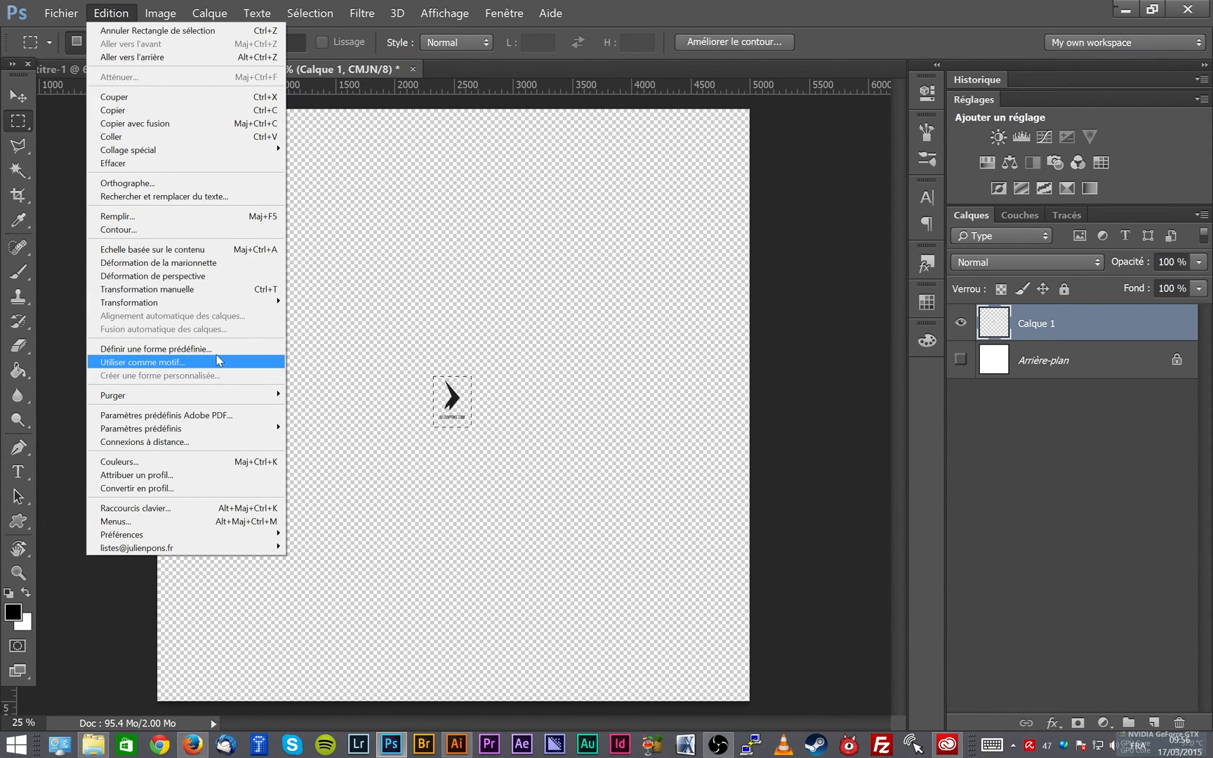
pyautogui.click(277, 349)
pyautogui.write('JP')
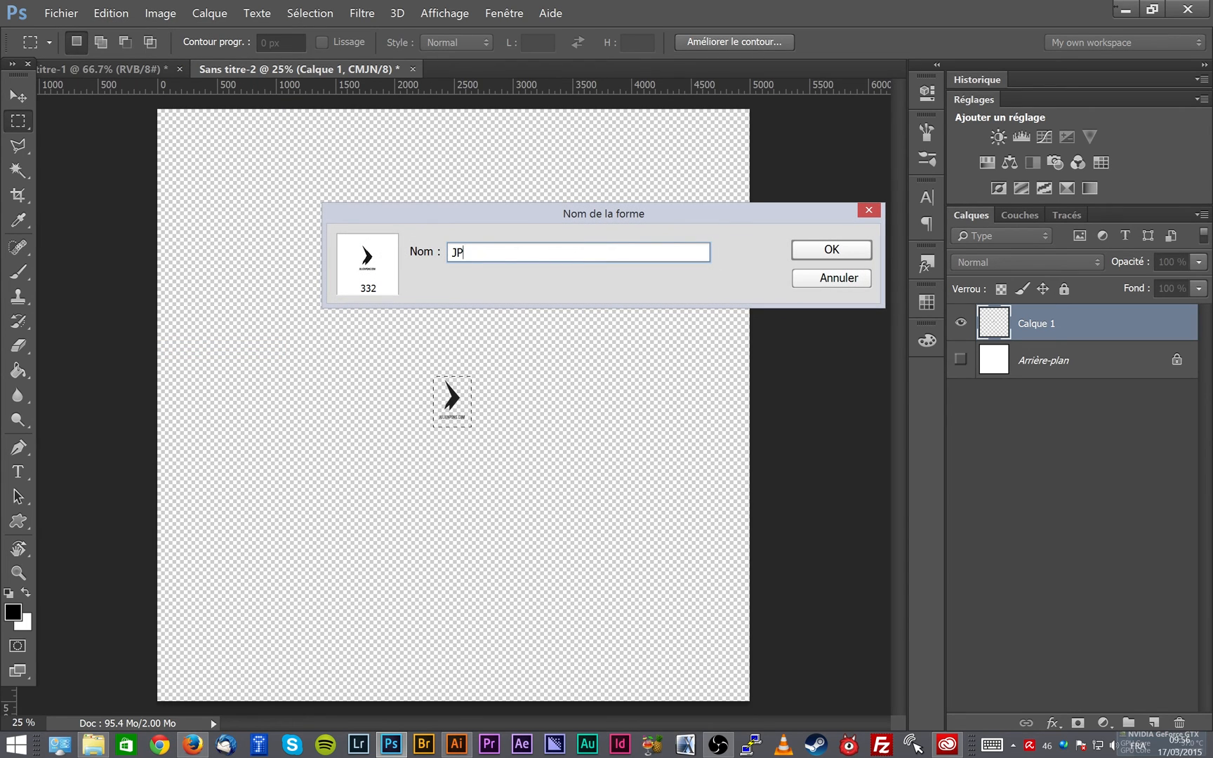
pyautogui.write(' LOGO TOUT PITI')
pyautogui.press('Return')
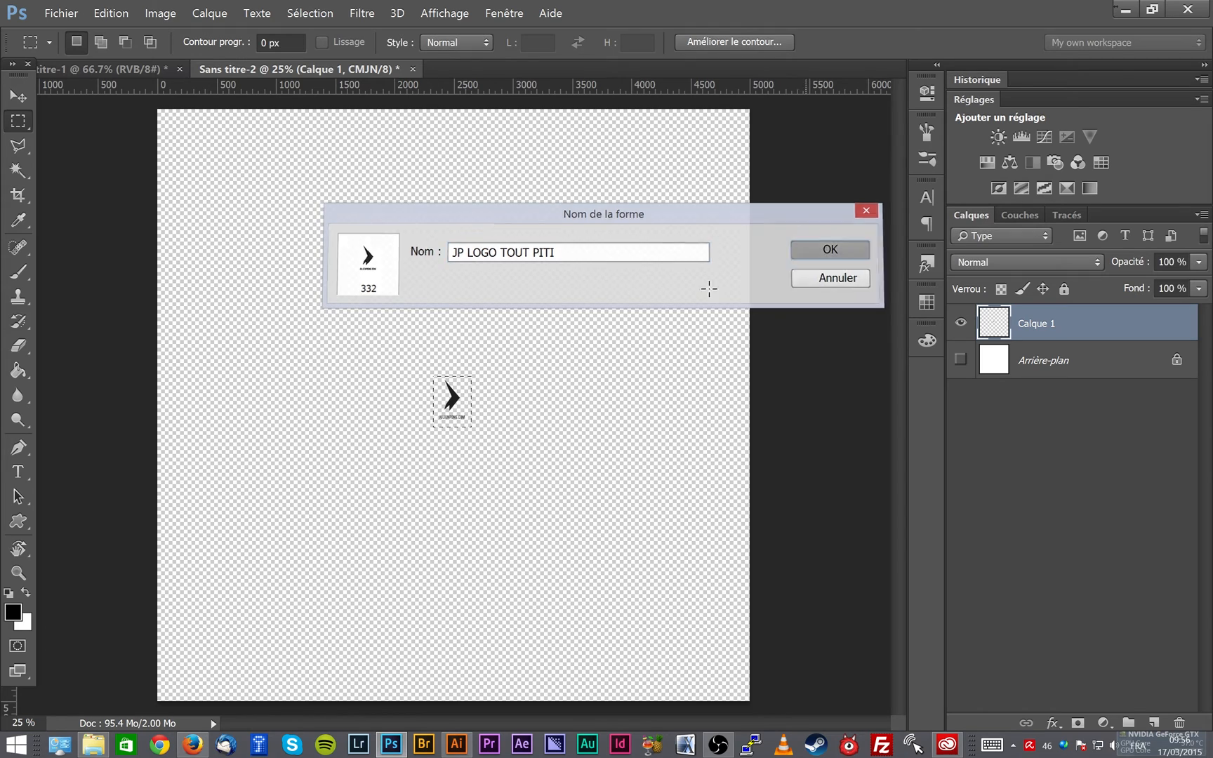
# - With the 332 px logo brush, paint a wavy stroke across the upper canvas and stamp scattered small logos below it
pyautogui.press('b')
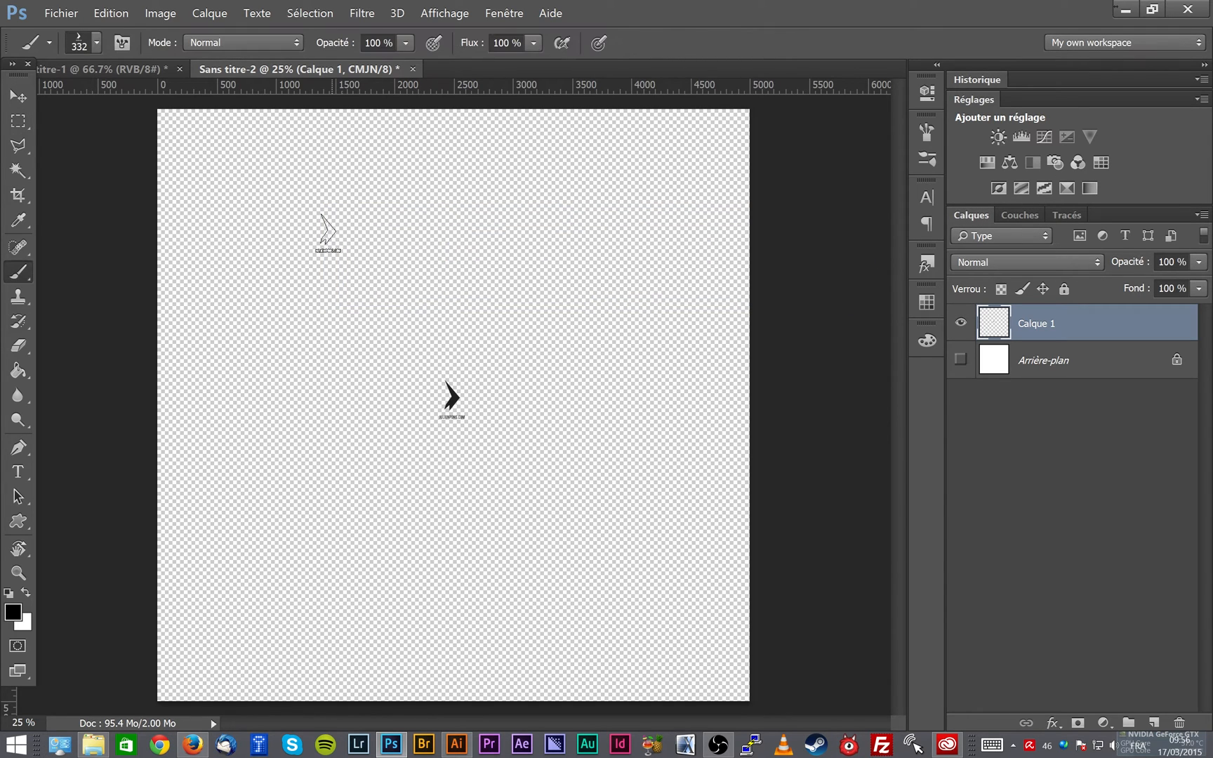
pyautogui.moveTo(230, 284)
pyautogui.mouseDown()
pyautogui.moveTo(265, 207)
pyautogui.moveTo(502, 242)
pyautogui.moveTo(561, 188)
pyautogui.mouseUp()
pyautogui.click(269, 368)
pyautogui.click(341, 339)
pyautogui.click(380, 338)
pyautogui.click(353, 387)
pyautogui.click(323, 408)
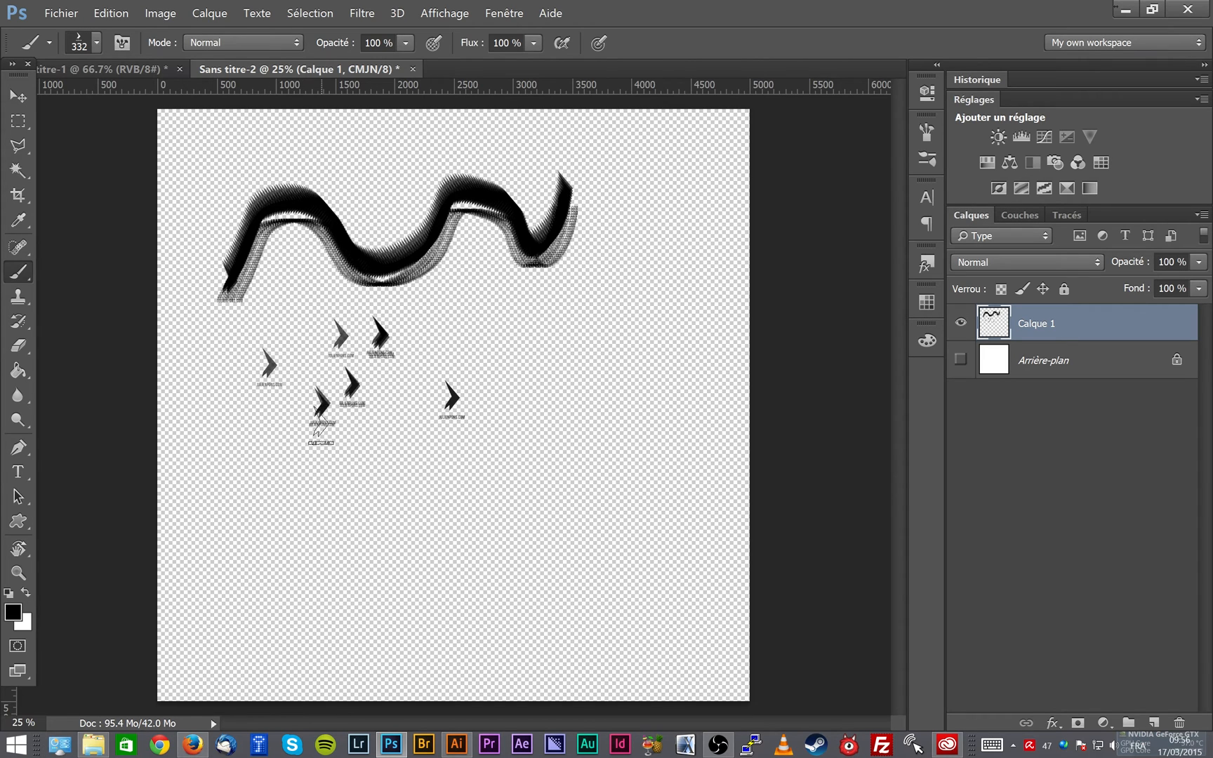
pyautogui.click(376, 463)
pyautogui.click(255, 428)
pyautogui.click(253, 483)
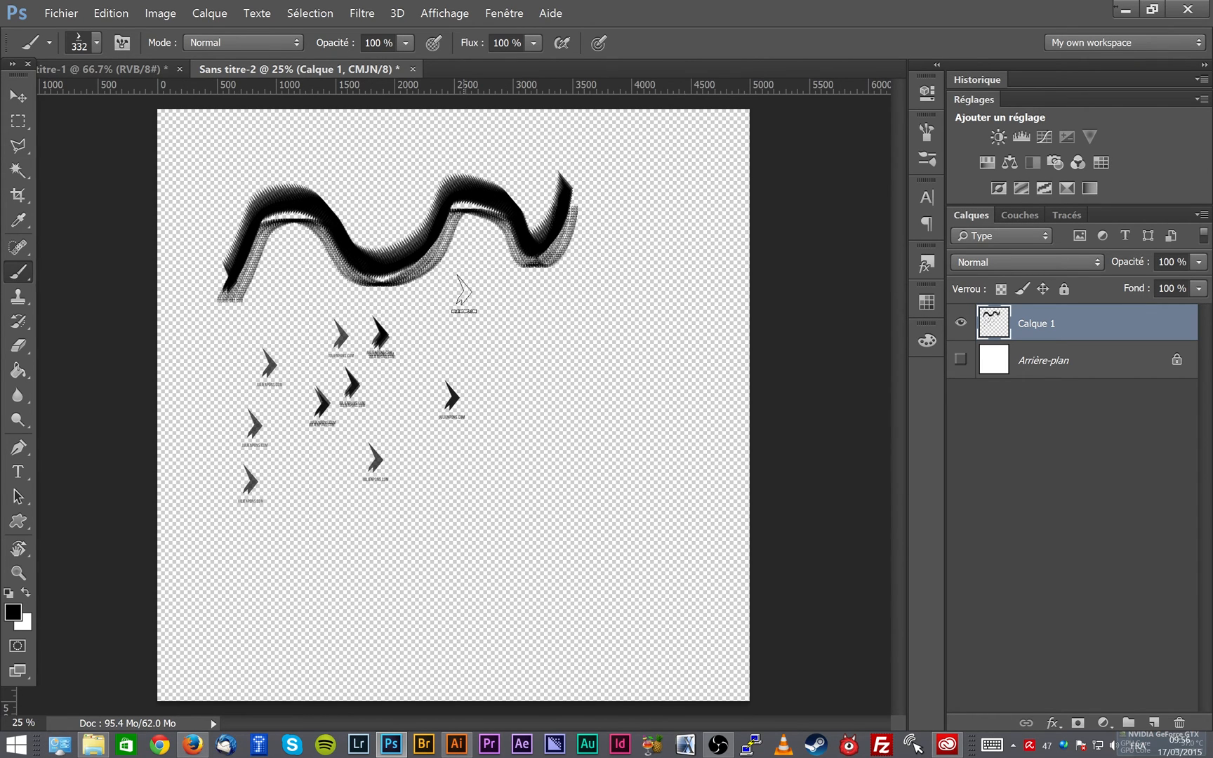
# - Enlarge the small logo brush to 2412 px, stamp it on the right side of the canvas, and show the Arrière-plan layer
pyautogui.moveTo(501, 468); pyautogui.dragTo(711, 450)
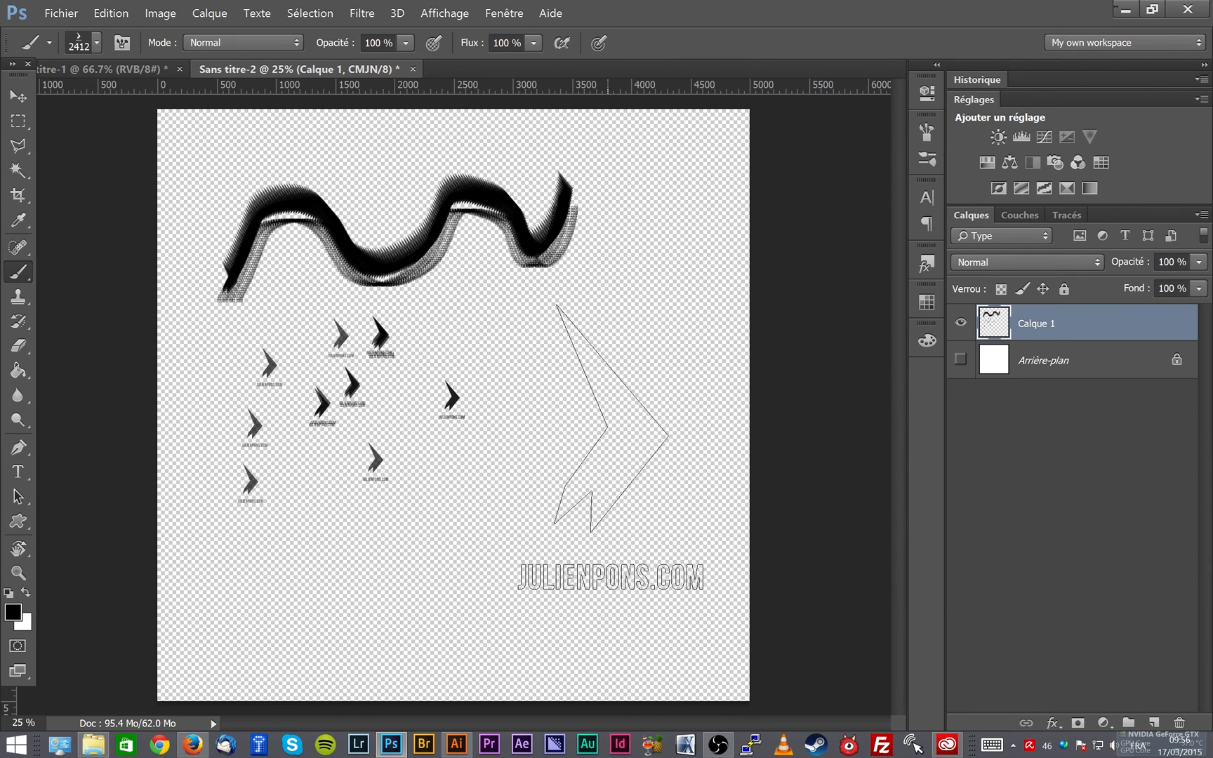
pyautogui.click(608, 447)
pyautogui.press('z')
pyautogui.click(961, 359)
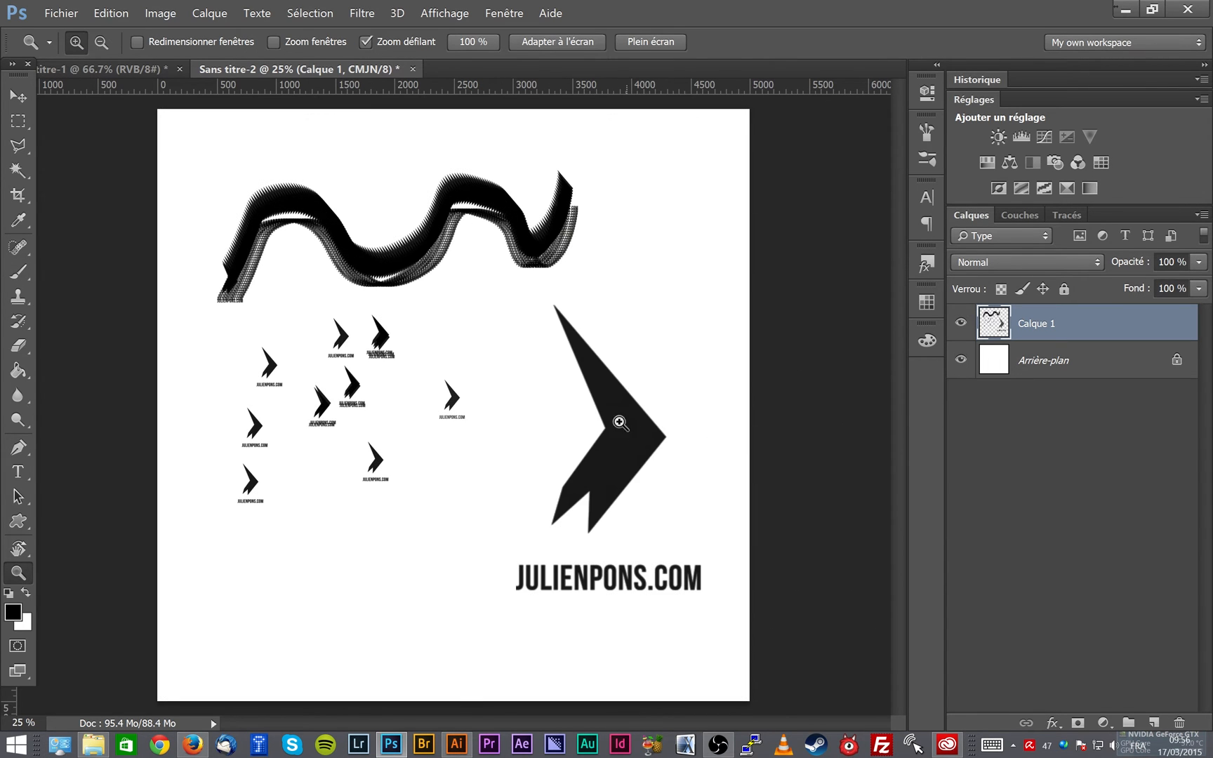
# - Examine the edge sharpness of the small original logo and the enlarged 2412 px stamp at 100%
pyautogui.click(448, 405)
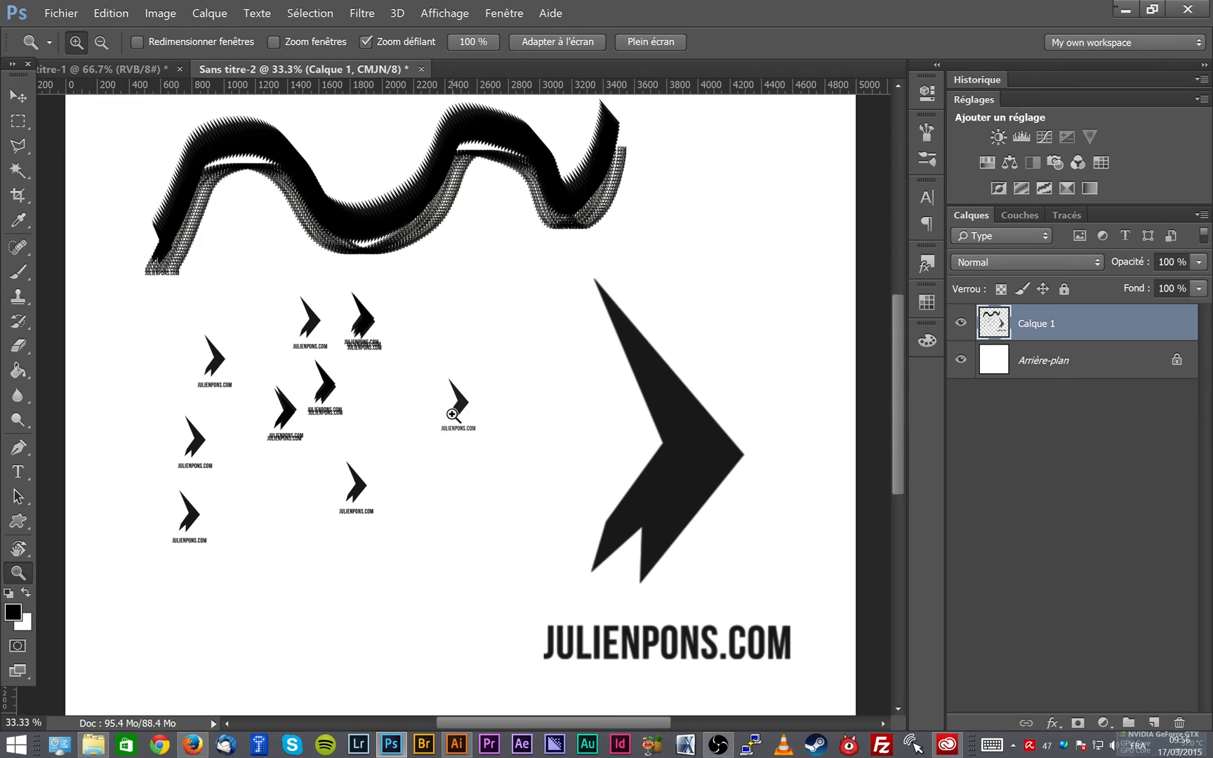
pyautogui.click(448, 406)
pyautogui.click(453, 415)
pyautogui.click(453, 415)
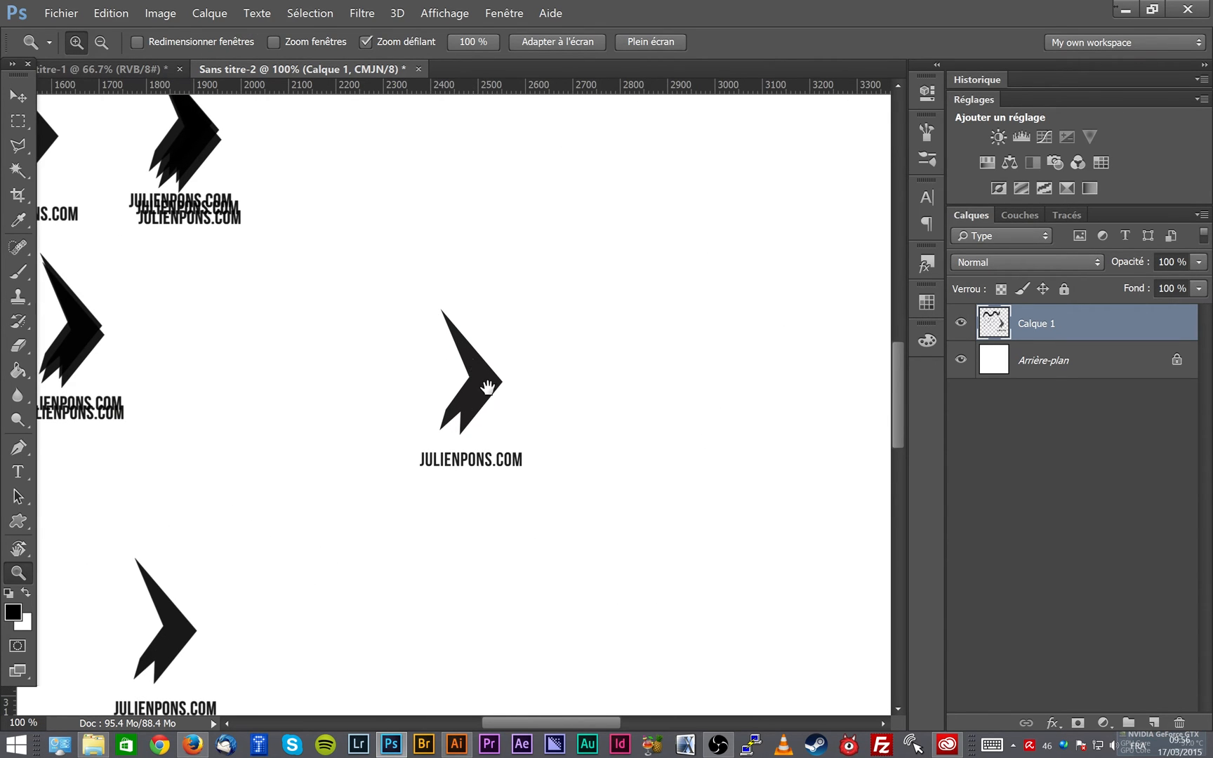
pyautogui.moveTo(483, 393); pyautogui.dragTo(661, 391)
pyautogui.moveTo(639, 459); pyautogui.dragTo(379, 303)
pyautogui.moveTo(698, 587); pyautogui.dragTo(519, 211)
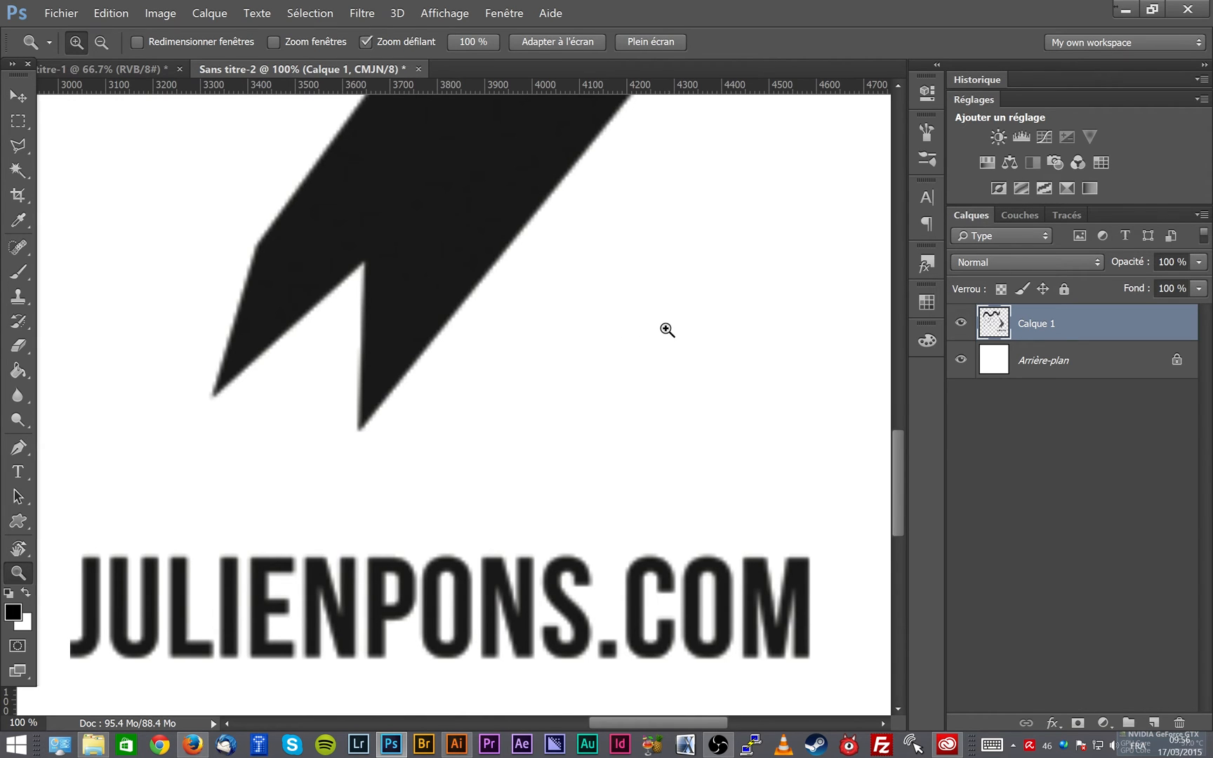
pyautogui.hotkey('ctrl', '-')
pyautogui.hotkey('ctrl', '-')
pyautogui.hotkey('ctrl', '-')
pyautogui.hotkey('ctrl', '-')
# - Choose the 4806 px logo brush, reduce it to 2490 px, and stamp it beside the 2412 px logo
pyautogui.press('b')
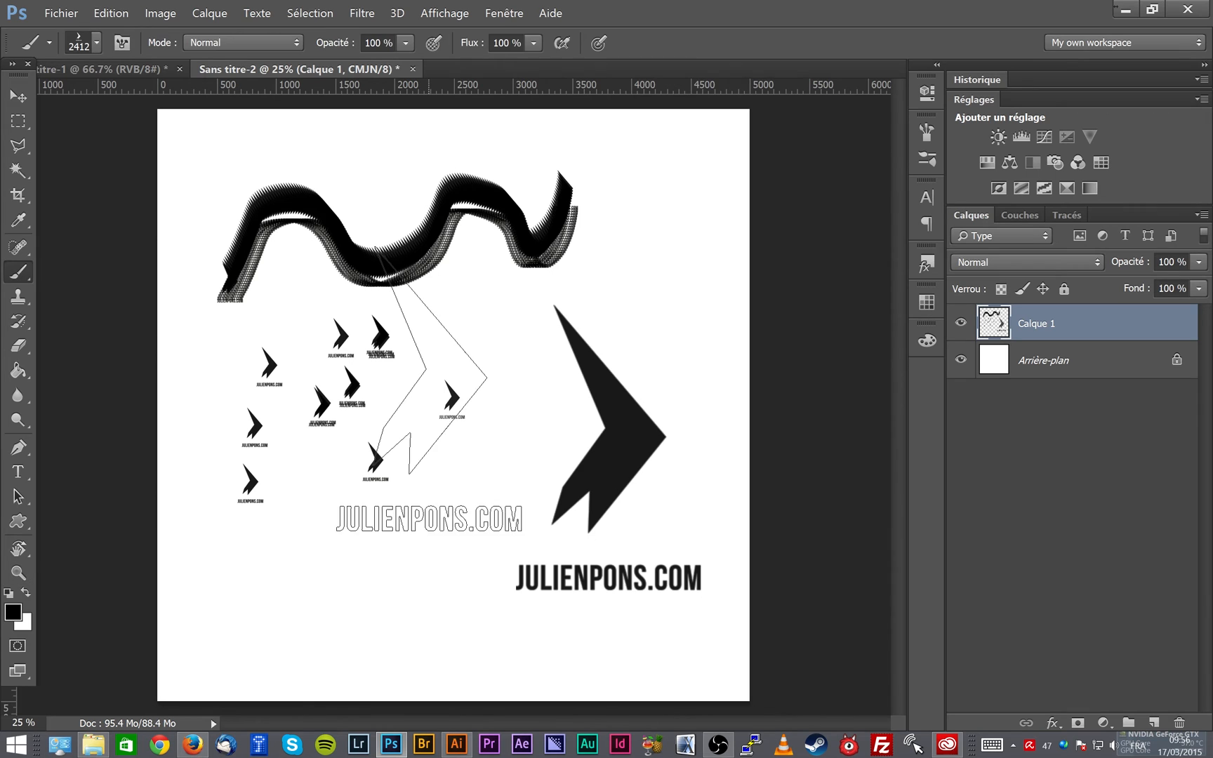
pyautogui.rightClick(523, 383)
pyautogui.click(730, 701)
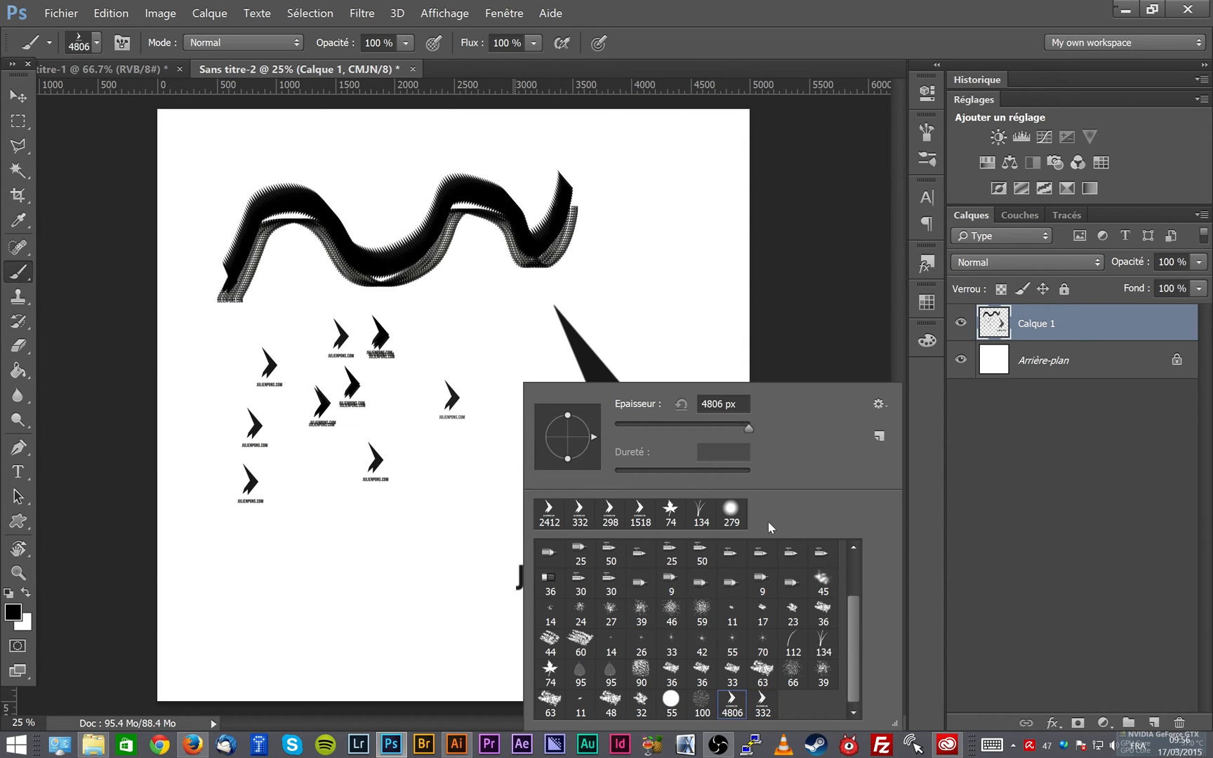
pyautogui.click(752, 40)
pyautogui.moveTo(588, 383); pyautogui.dragTo(395, 430)
pyautogui.moveTo(616, 457); pyautogui.dragTo(492, 459)
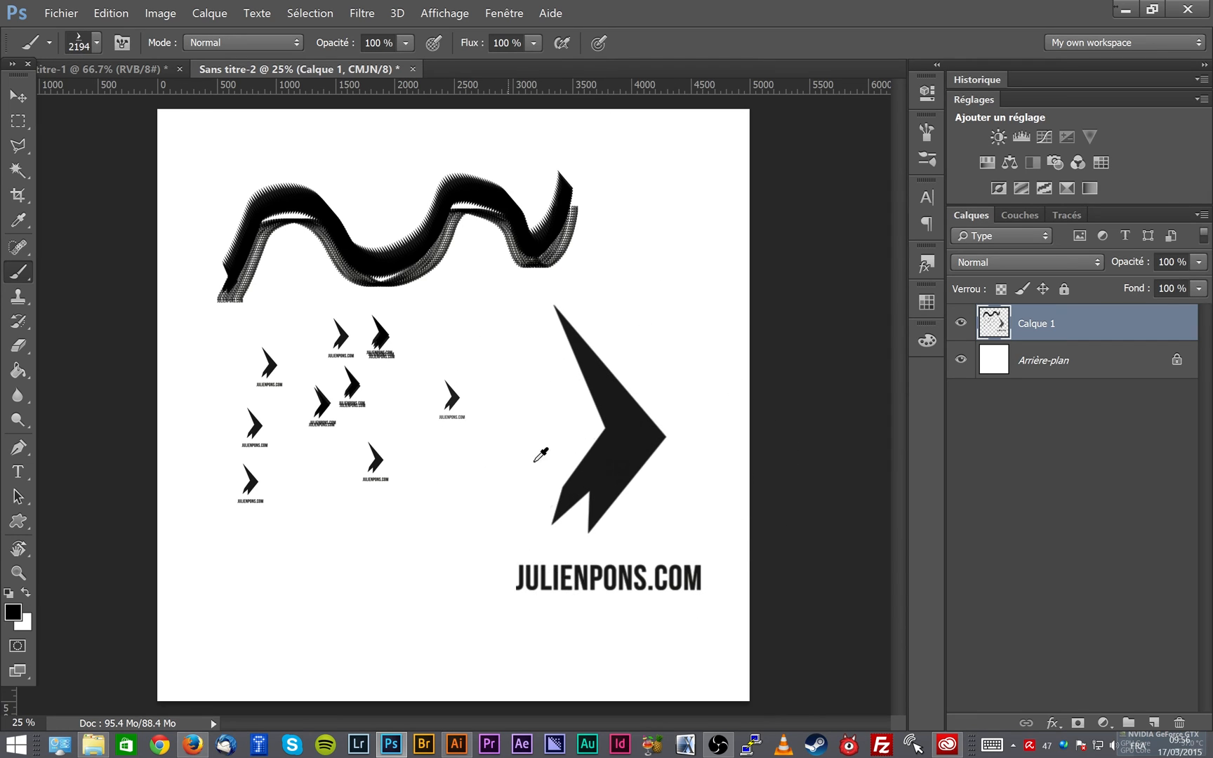
pyautogui.moveTo(611, 452); pyautogui.dragTo(637, 462)
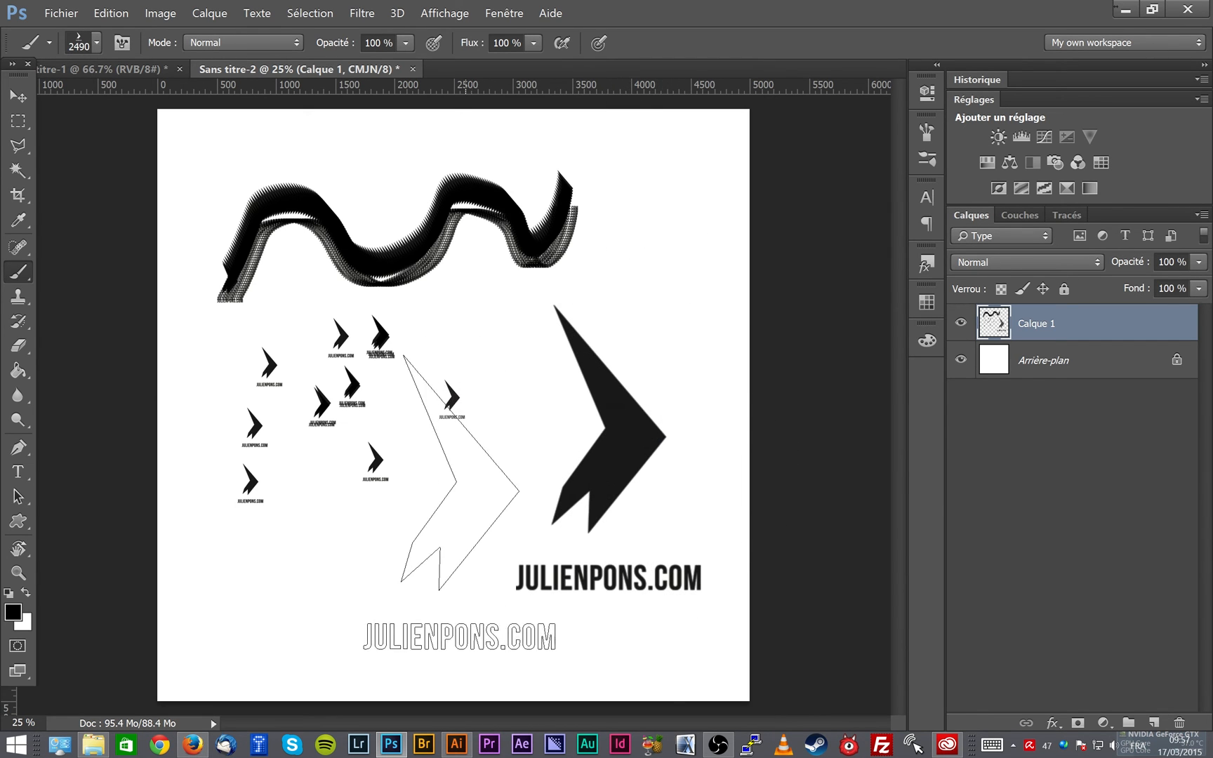
pyautogui.click(430, 510)
# - Compare the edge sharpness of the 2490 px stamp and the 2412 px stamp at 100%
pyautogui.press('z')
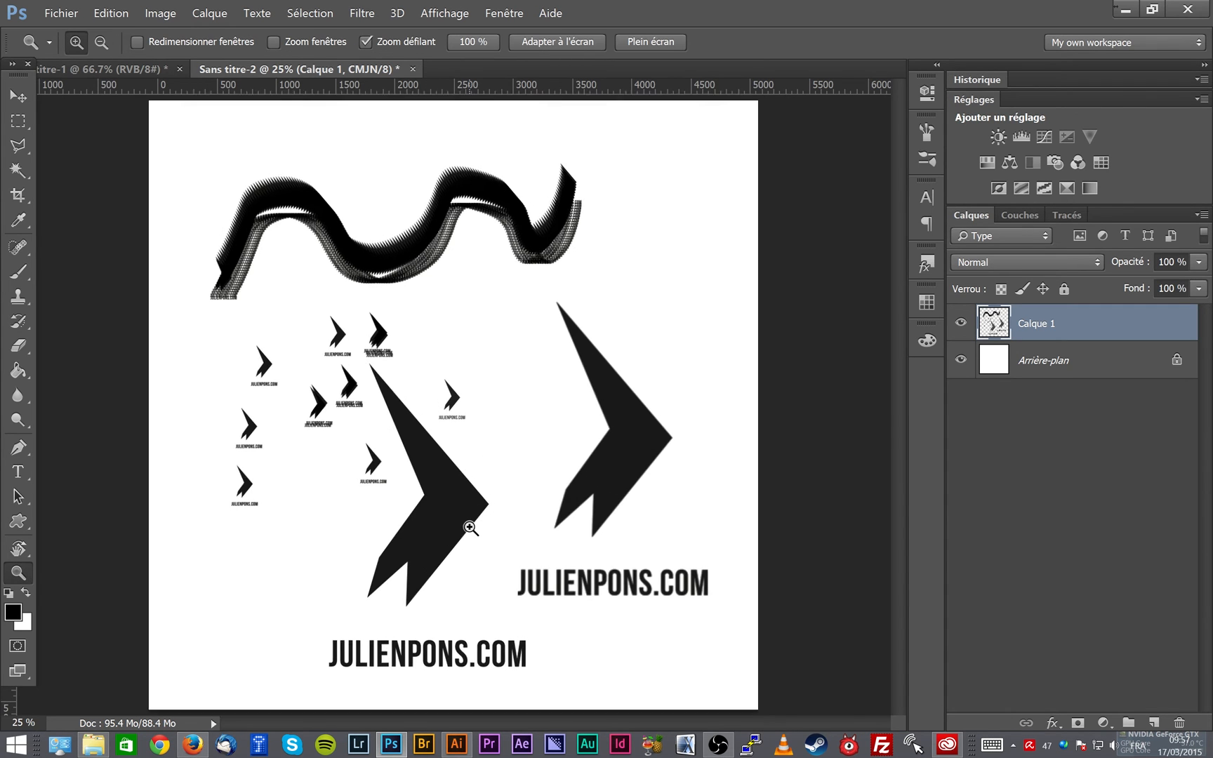
pyautogui.click(469, 524)
pyautogui.click(470, 528)
pyautogui.click(471, 528)
pyautogui.moveTo(490, 474); pyautogui.dragTo(674, 153)
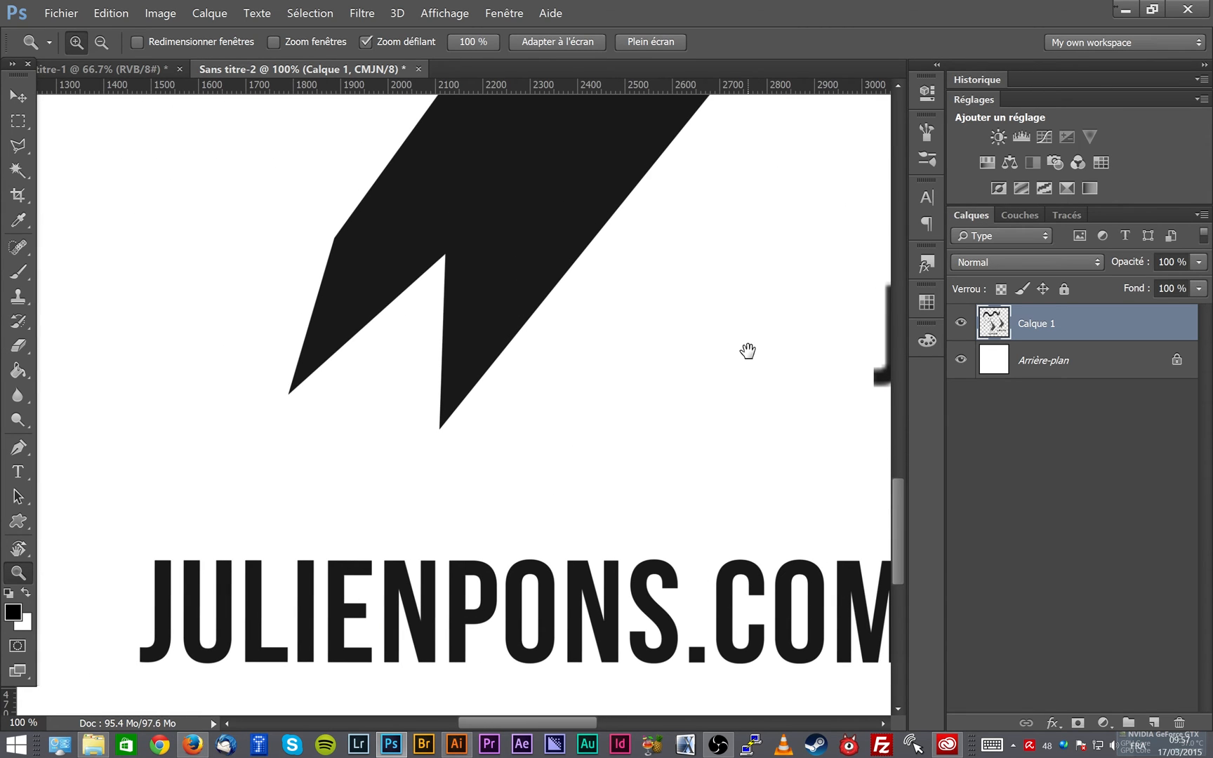
pyautogui.moveTo(663, 319); pyautogui.dragTo(401, 406)
pyautogui.moveTo(584, 282); pyautogui.dragTo(732, 283)
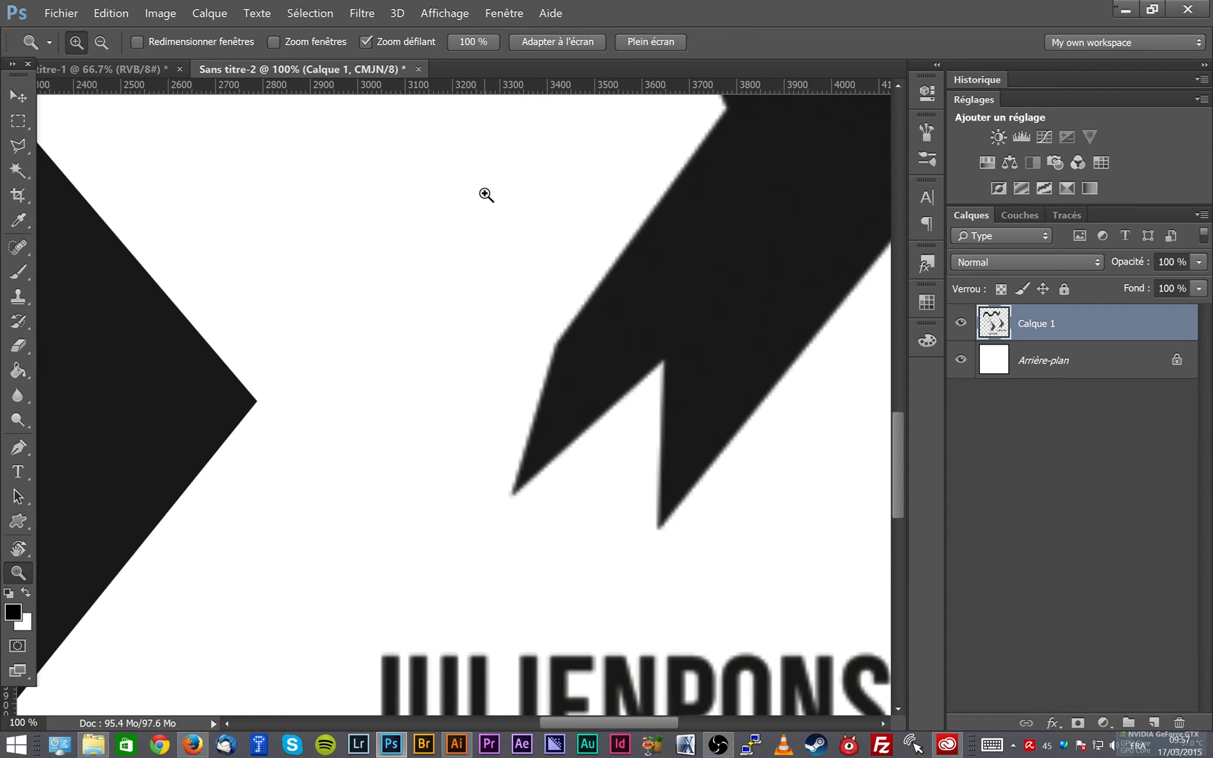
pyautogui.hotkey('ctrl', '-')
pyautogui.hotkey('ctrl', '-')
pyautogui.hotkey('ctrl', '-')
pyautogui.hotkey('ctrl', '-')
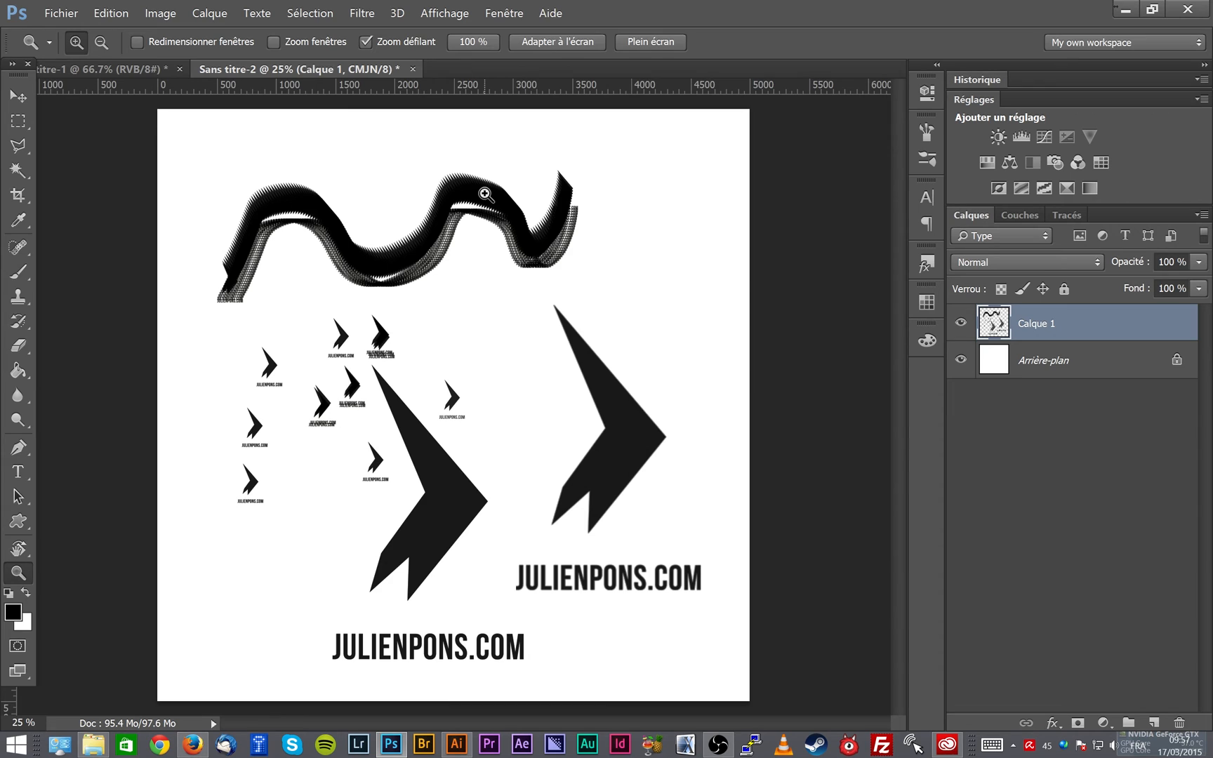
pyautogui.click(485, 193)
pyautogui.press('v')
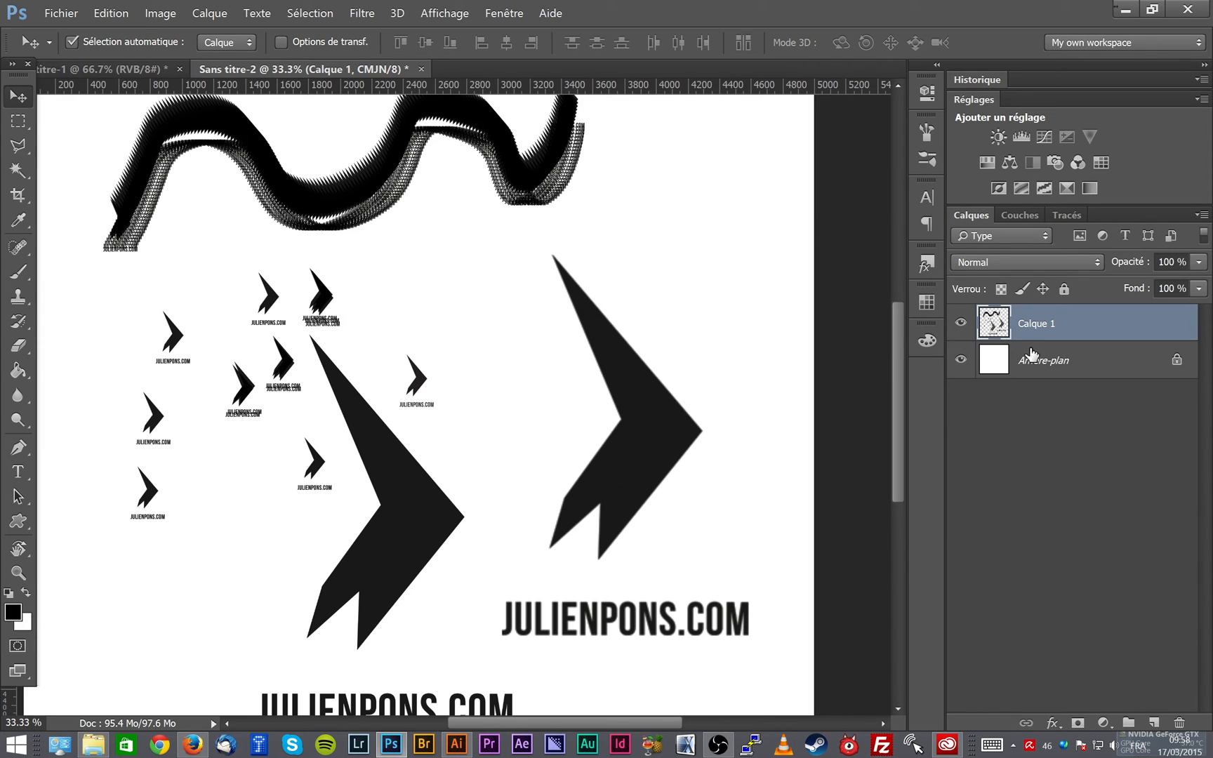
# - Merge Calque 1 into the background and define a brush preset from a rectangular selection across the logos and the wavy stroke
pyautogui.hotkey('ctrl', 'e')
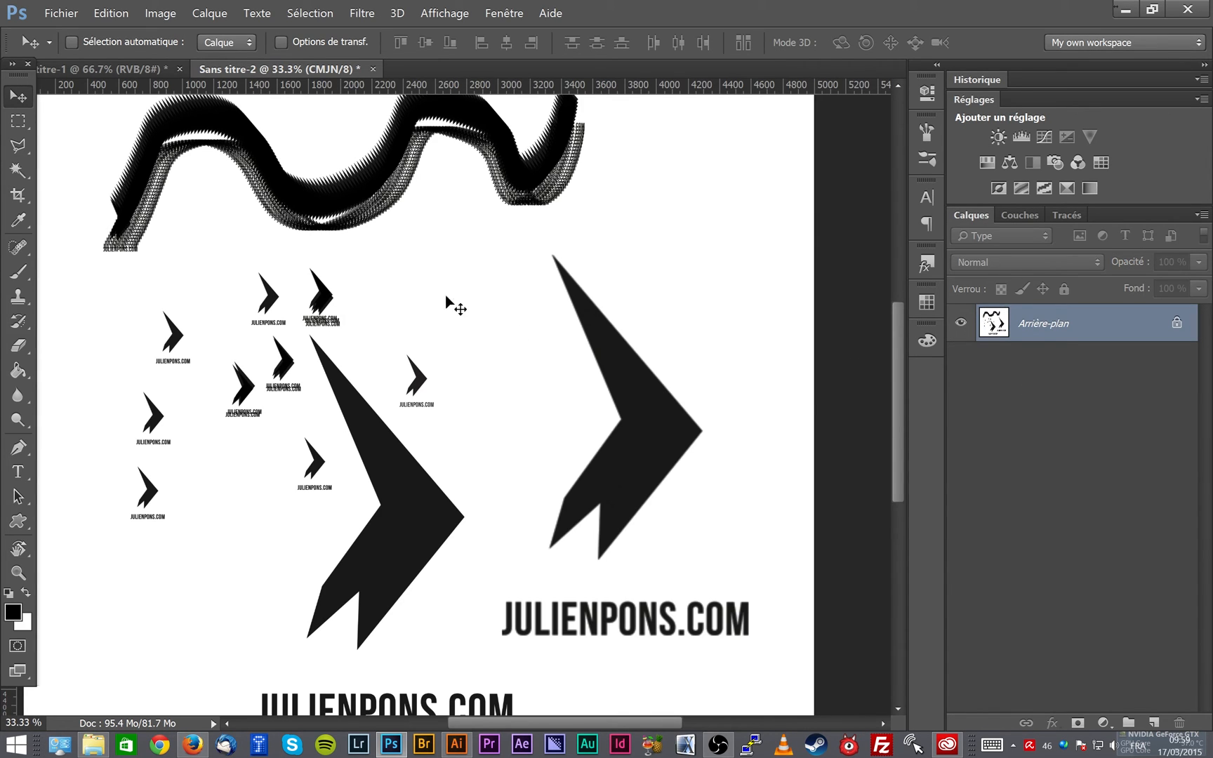
pyautogui.press('m')
pyautogui.moveTo(187, 163); pyautogui.dragTo(776, 615)
pyautogui.click(110, 12)
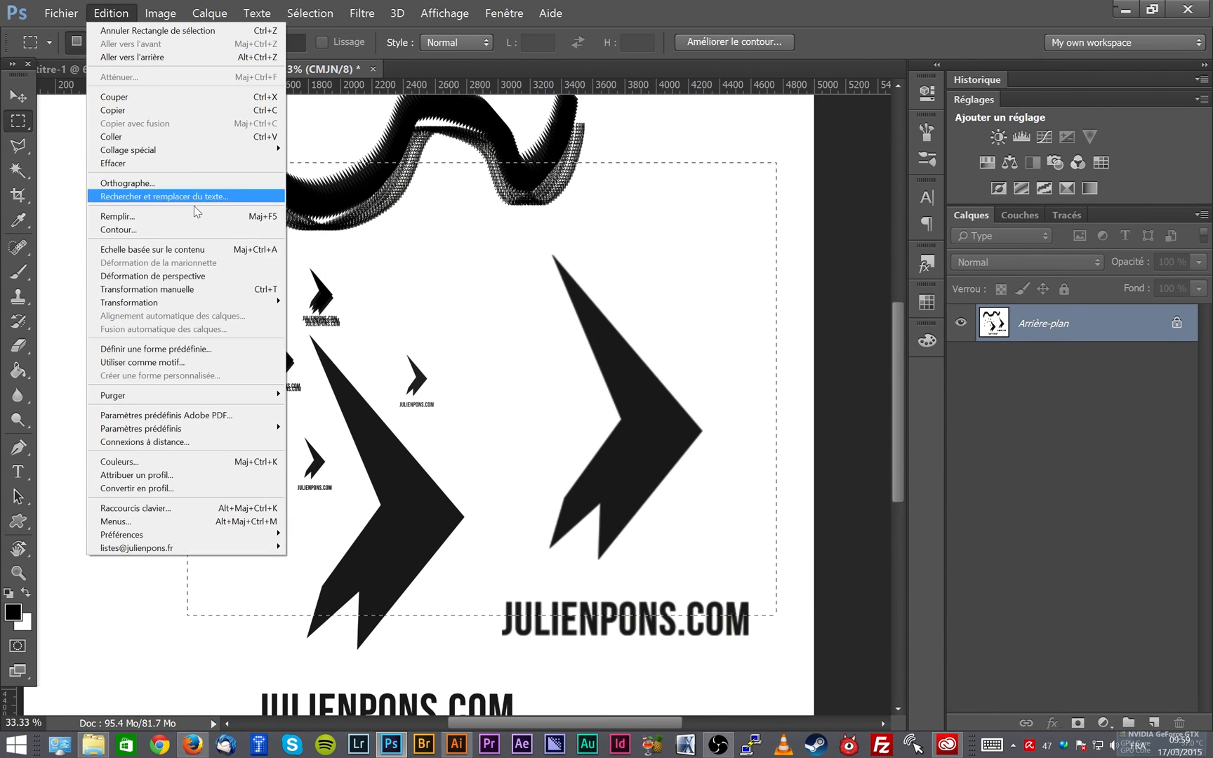
pyautogui.click(222, 354)
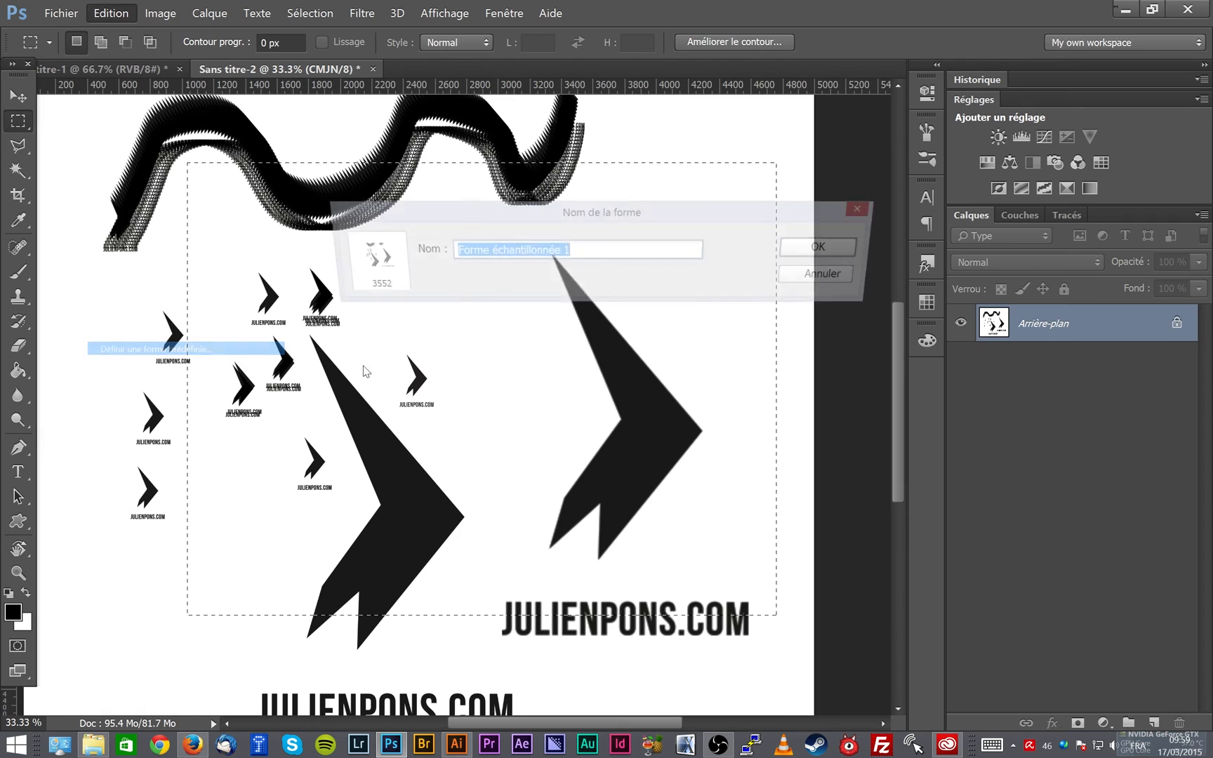
pyautogui.click(820, 251)
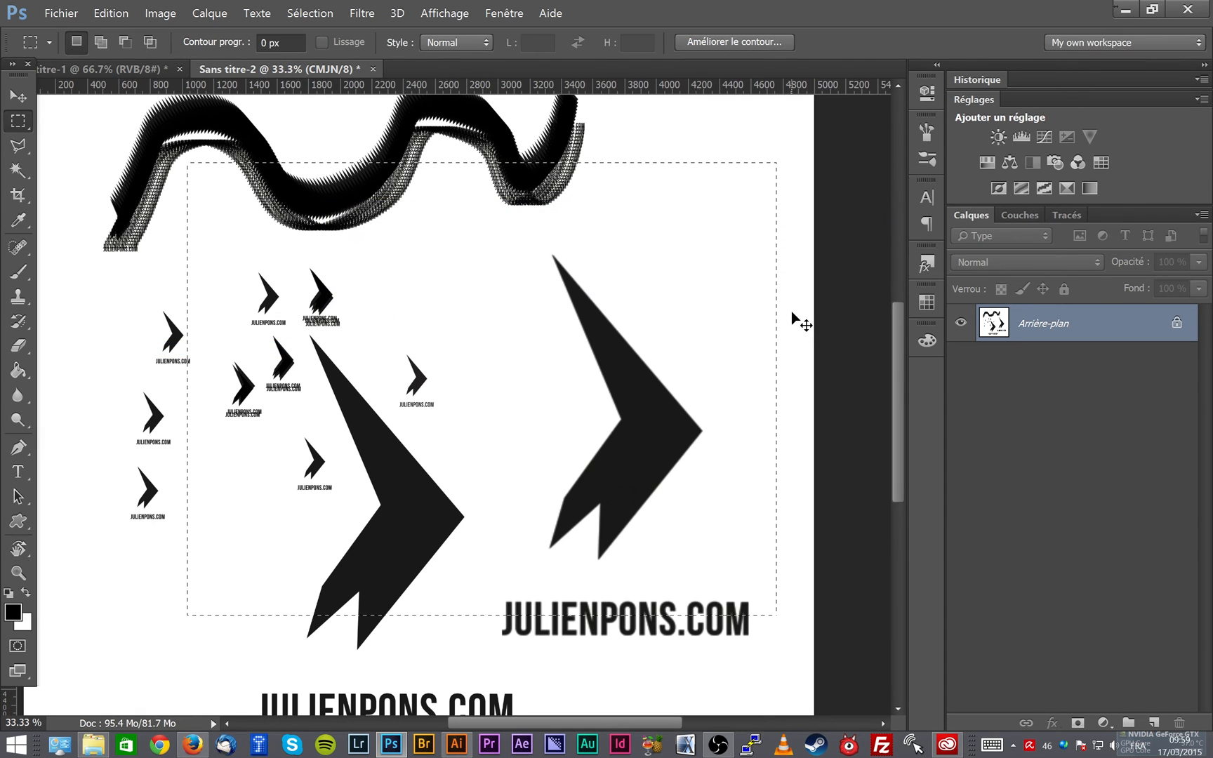
pyautogui.hotkey('ctrl', 'd')
pyautogui.press('b')
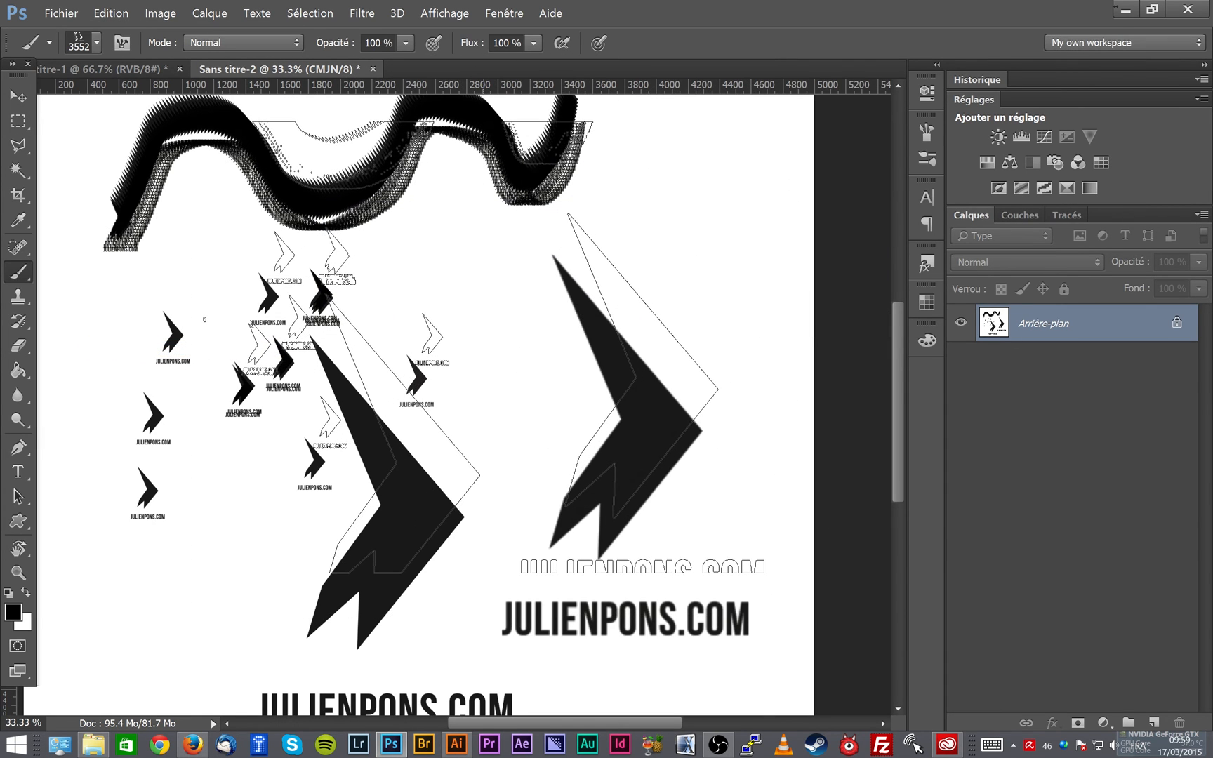
# - Create a new document 5000 px wide and 5000 px high
pyautogui.click(61, 13)
pyautogui.click(74, 25)
pyautogui.moveTo(450, 236); pyautogui.dragTo(465, 236)
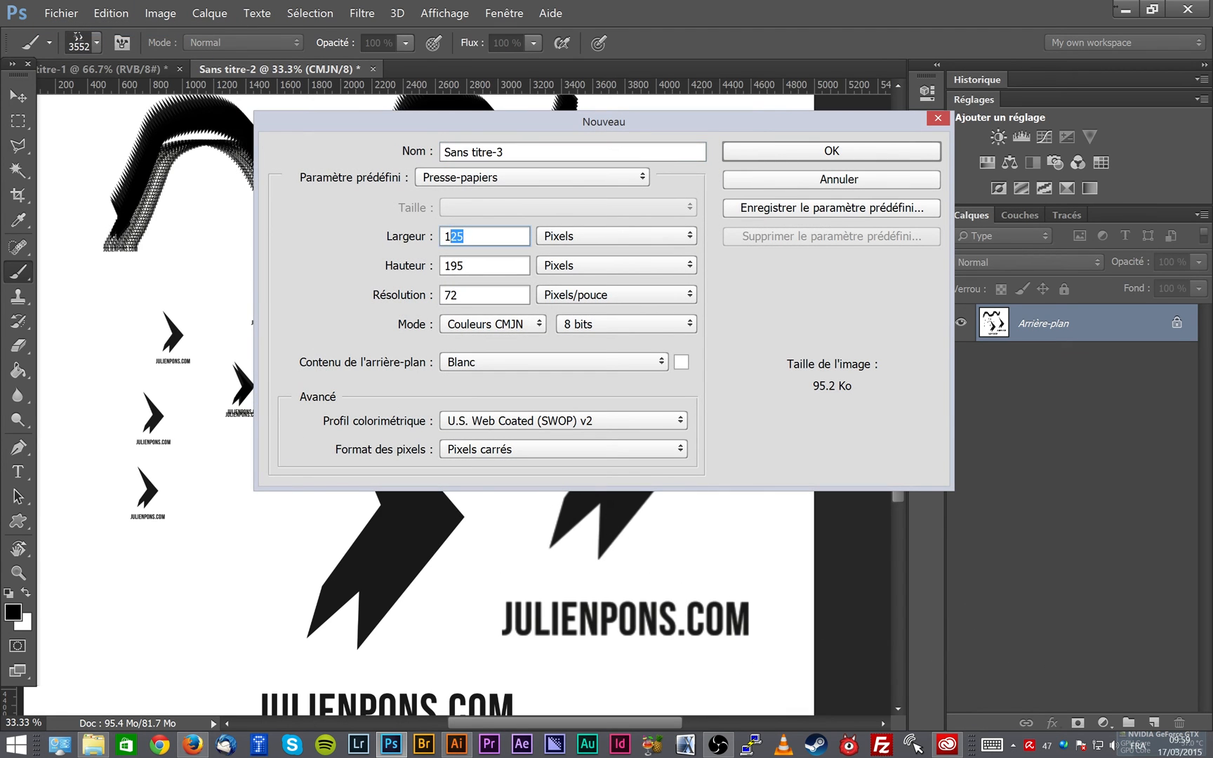
pyautogui.write('5000')
pyautogui.press('Tab')
pyautogui.press('Tab')
pyautogui.write('5000')
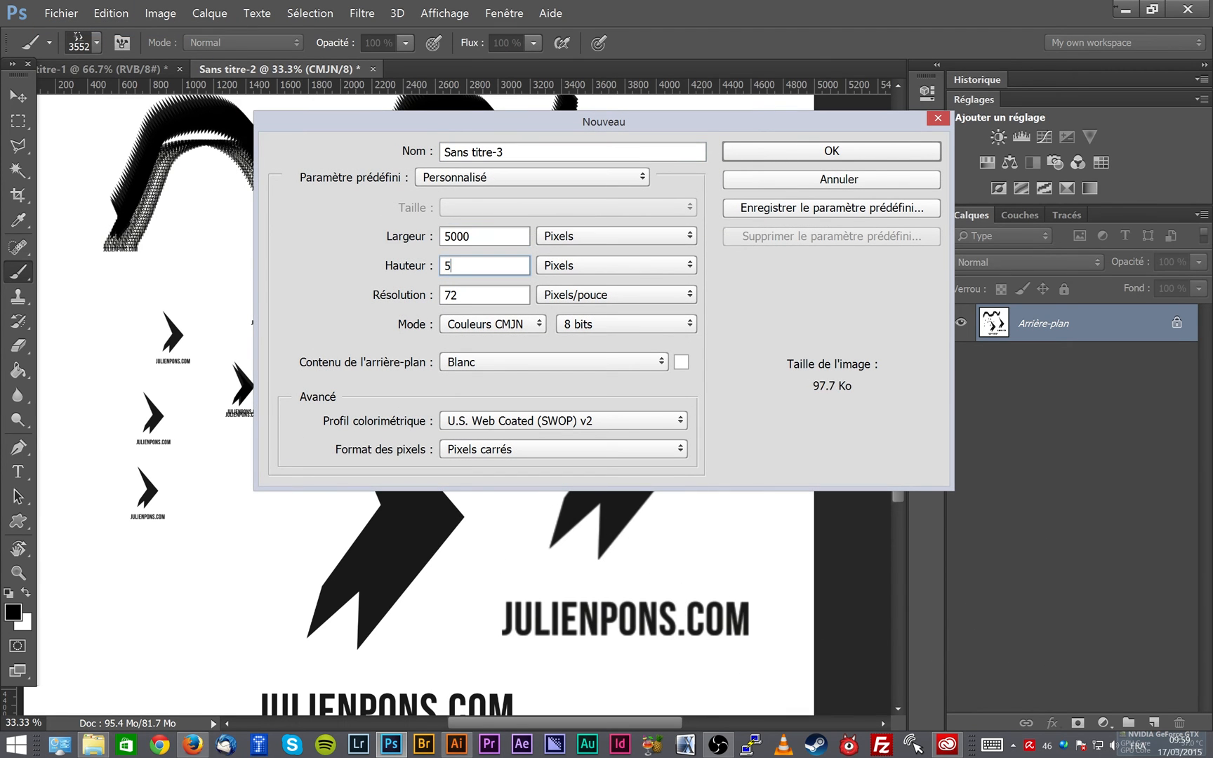
pyautogui.press('Return')
# - Set the foreground colour to a bright red and fill the background with it
pyautogui.press('g')
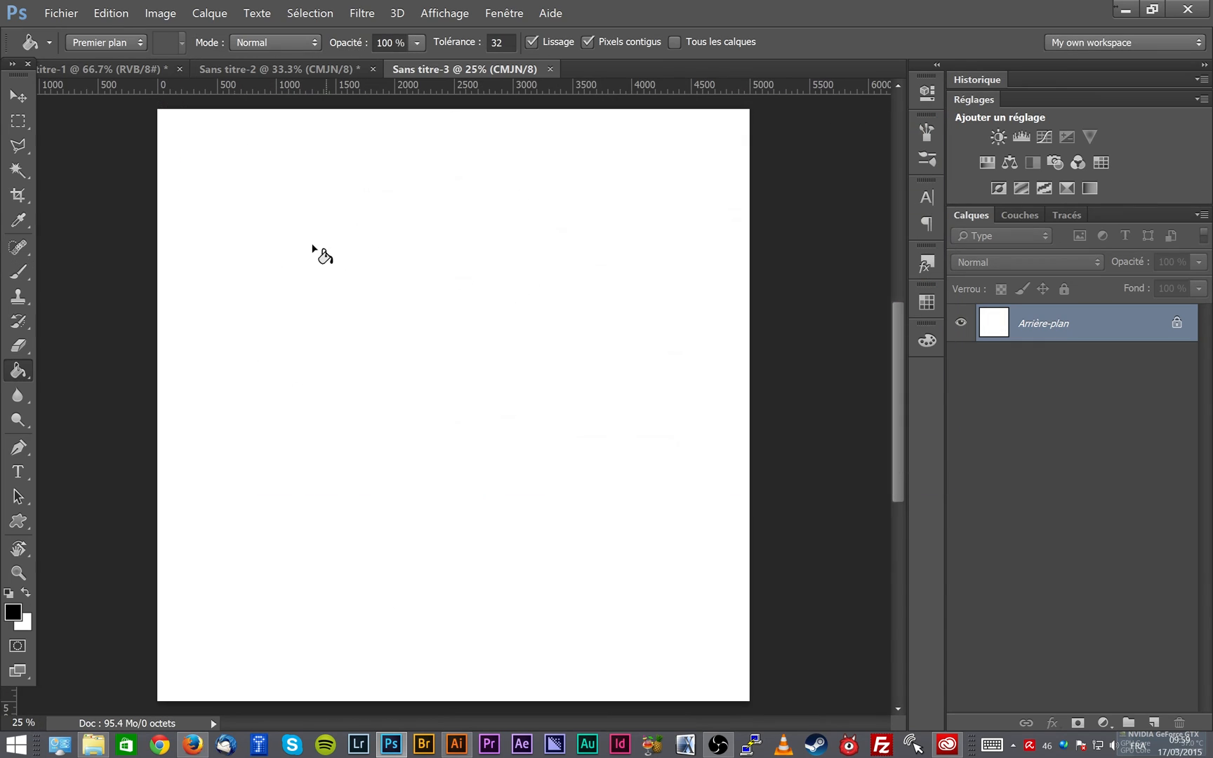
pyautogui.click(12, 612)
pyautogui.click(579, 194)
pyautogui.click(739, 168)
pyautogui.click(529, 352)
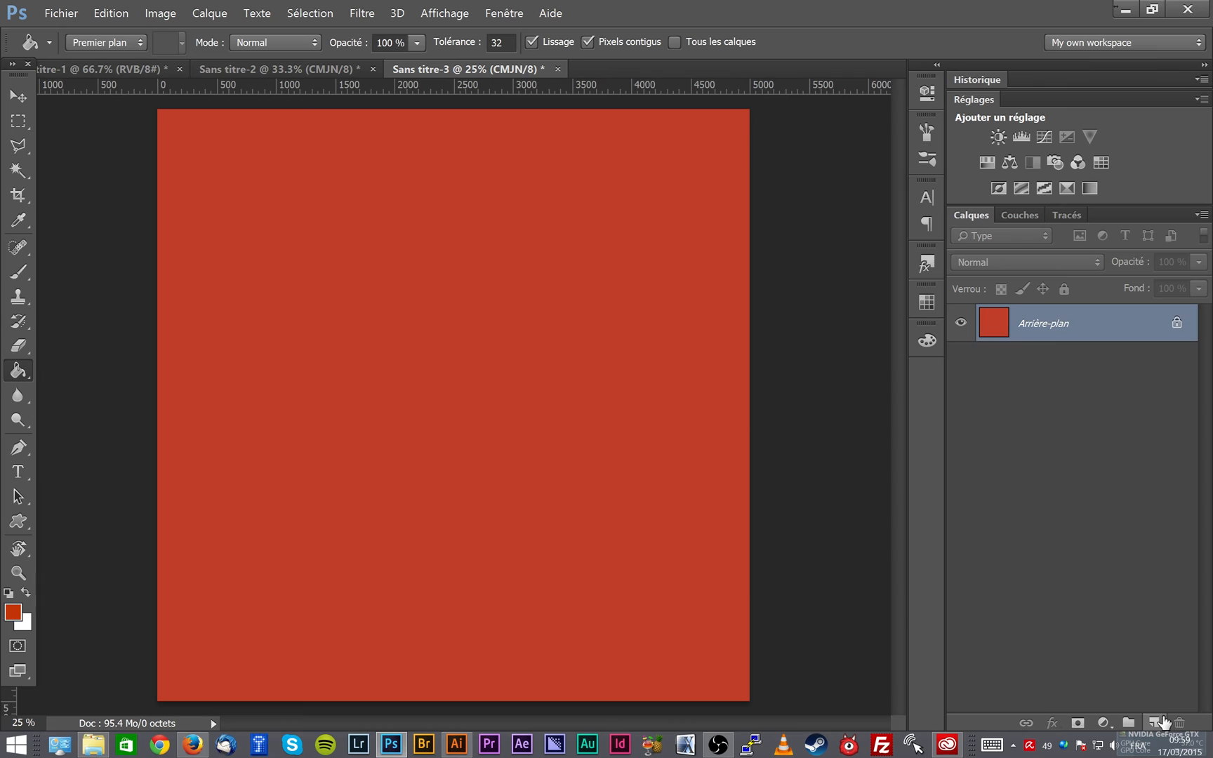
# - Add a new layer and stamp the 3552 px brush on it in black (000000)
pyautogui.click(1153, 722)
pyautogui.press('b')
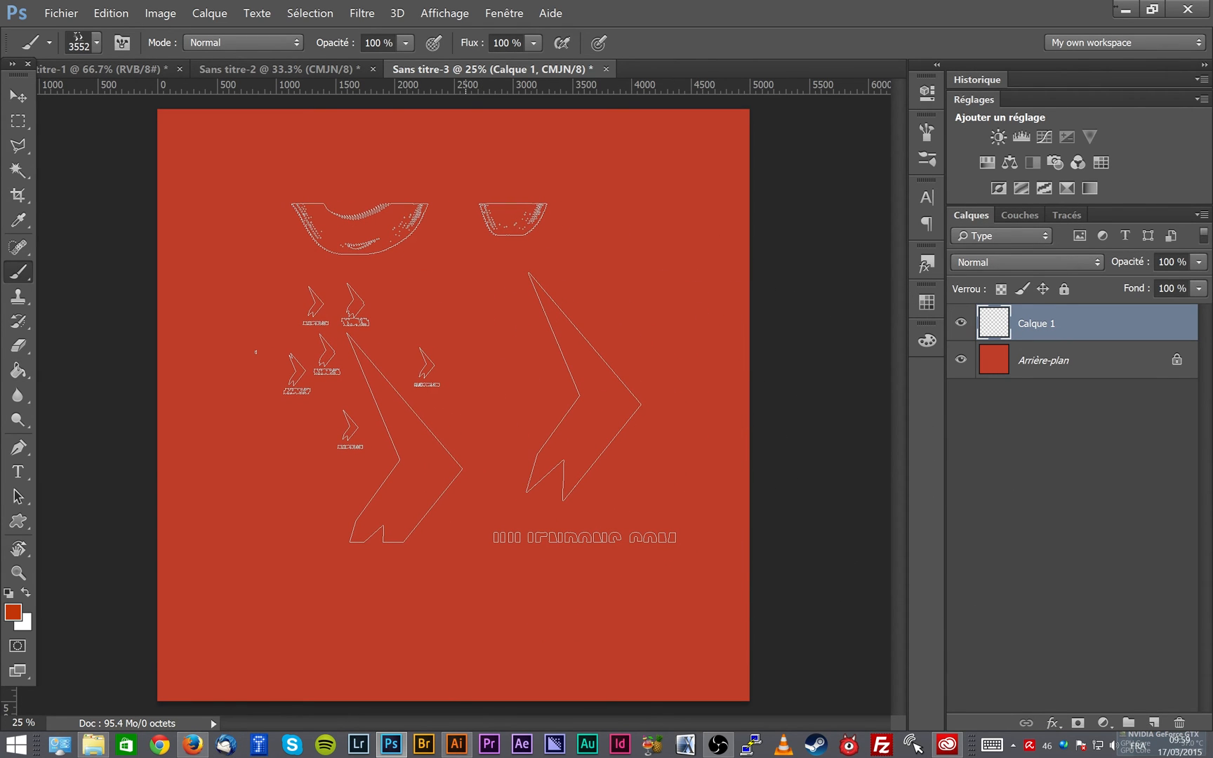
pyautogui.press('x')
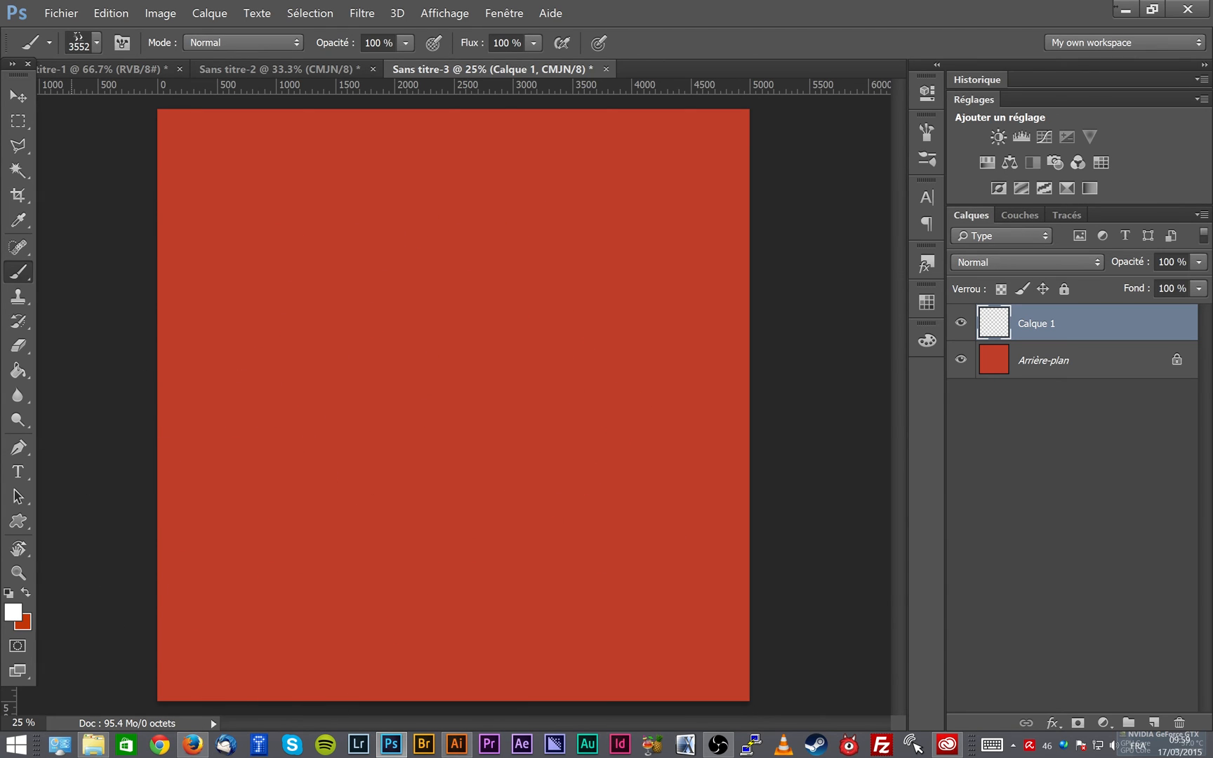
pyautogui.click(11, 614)
pyautogui.moveTo(355, 369); pyautogui.dragTo(338, 415)
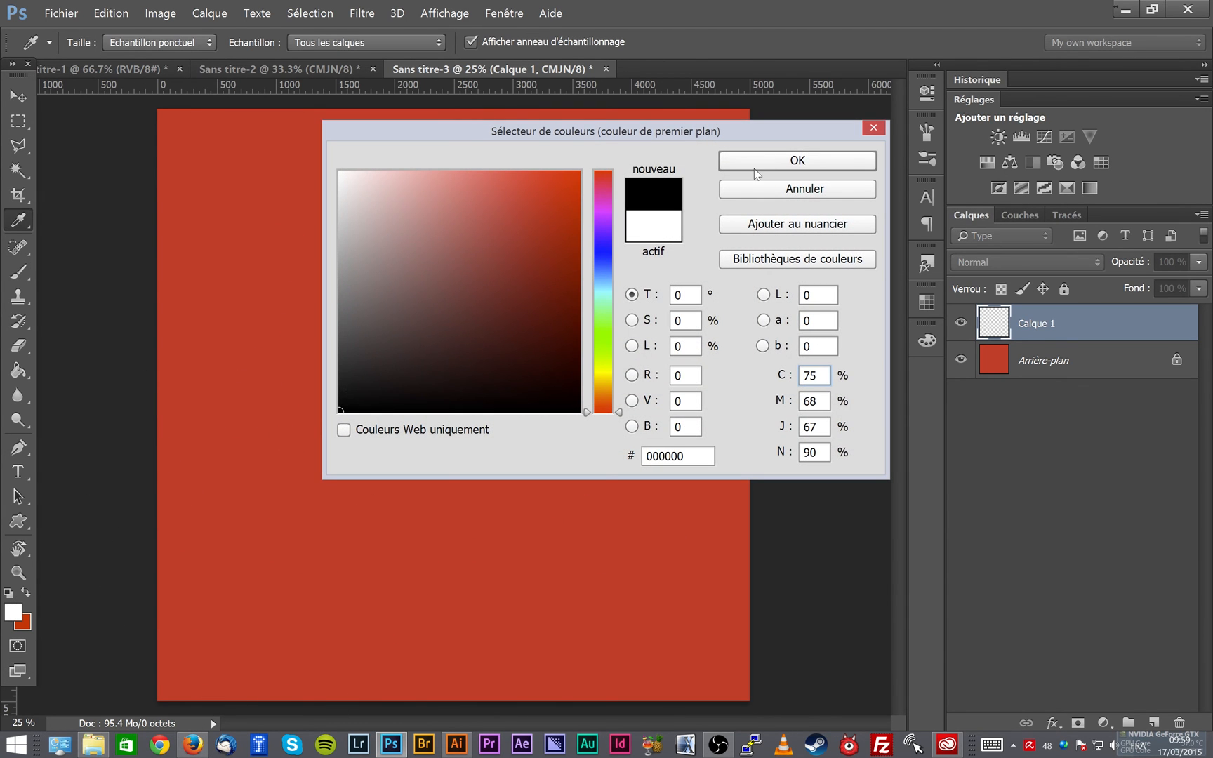
pyautogui.click(754, 168)
pyautogui.click(509, 379)
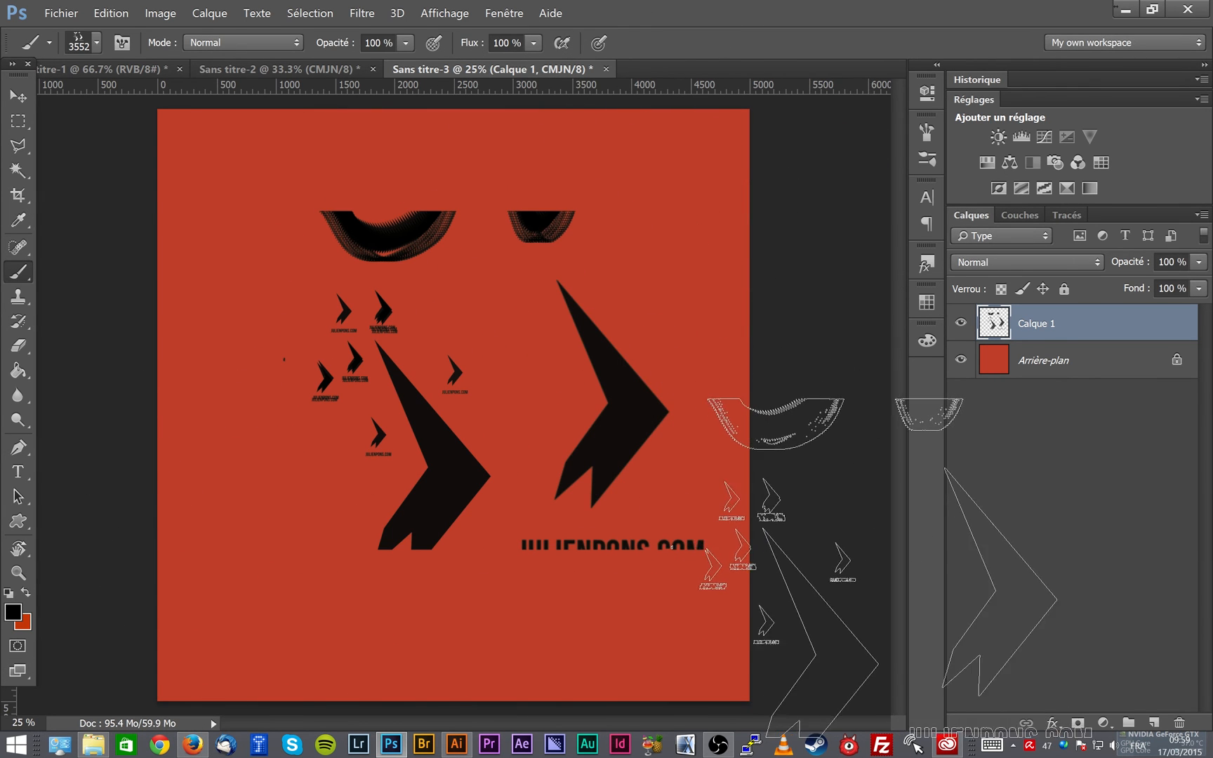
# - Merge the stamped layer into the red background, preview a brush preset from a rectangular selection around the artwork, and cancel it
pyautogui.click(6, 92)
pyautogui.hotkey('ctrl', 'e')
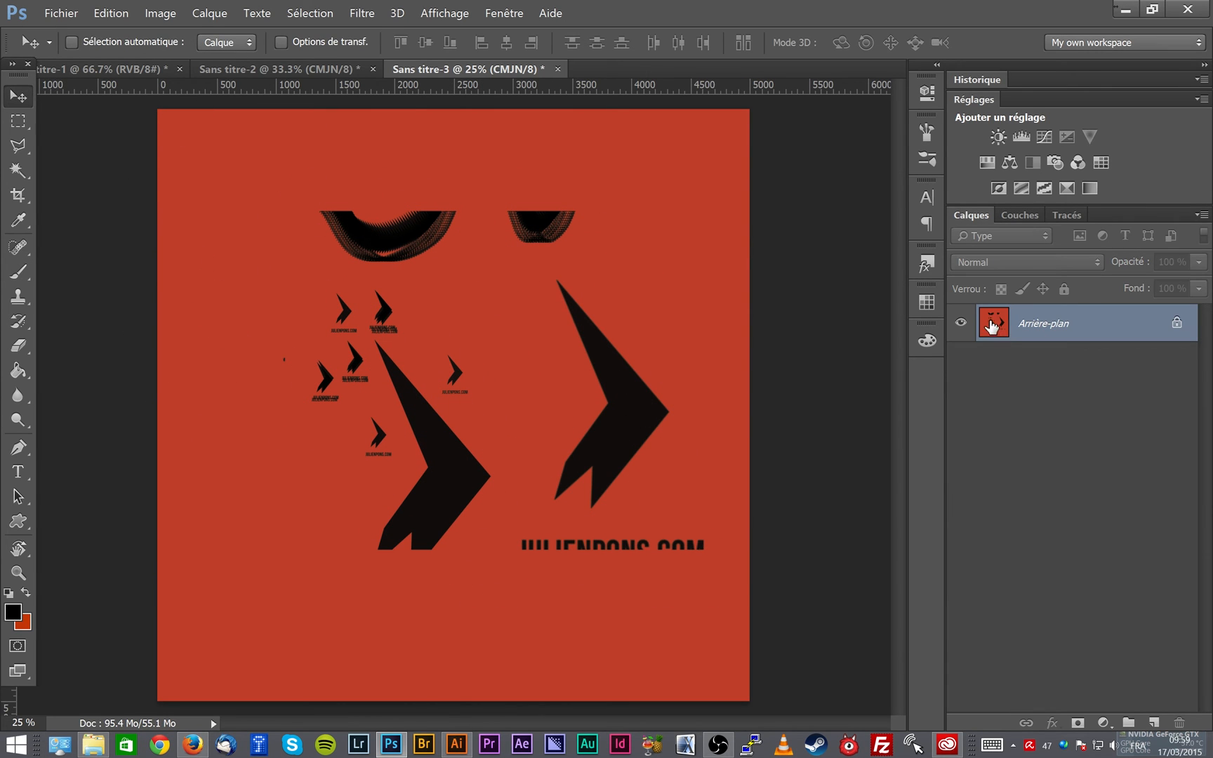
pyautogui.click(20, 122)
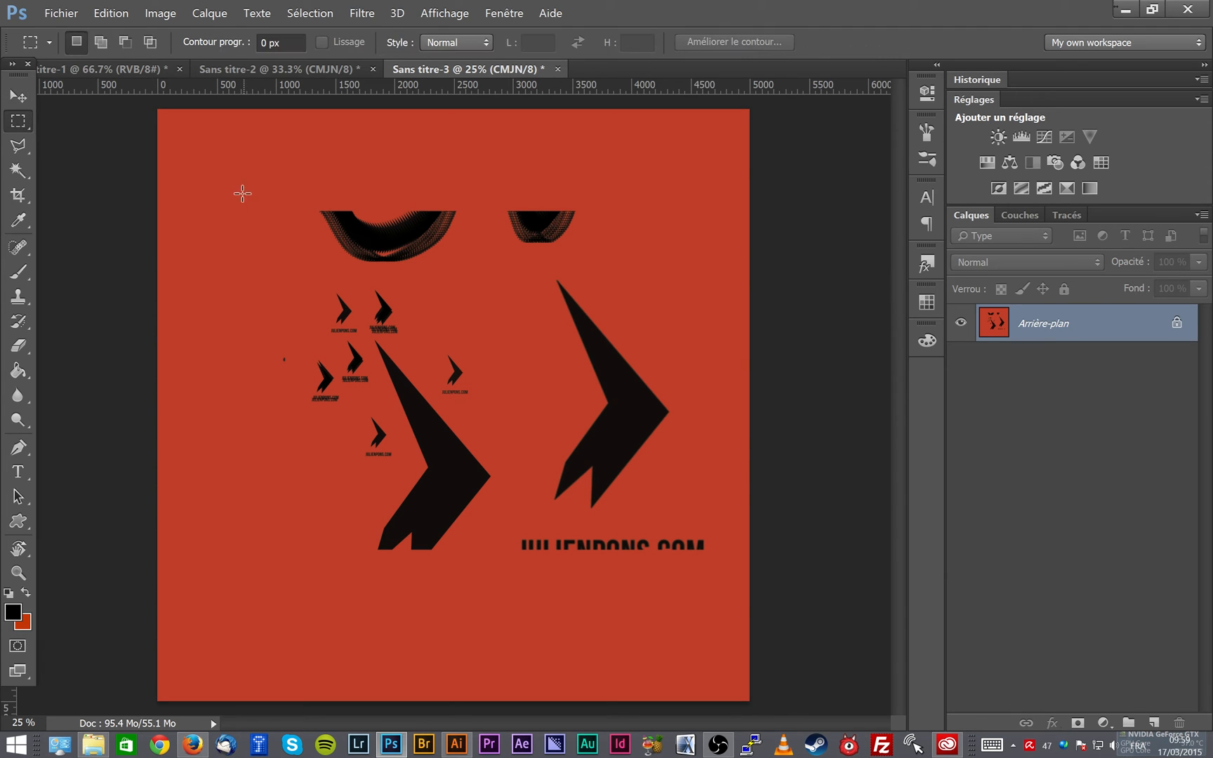
pyautogui.moveTo(242, 193); pyautogui.dragTo(734, 576)
pyautogui.click(110, 14)
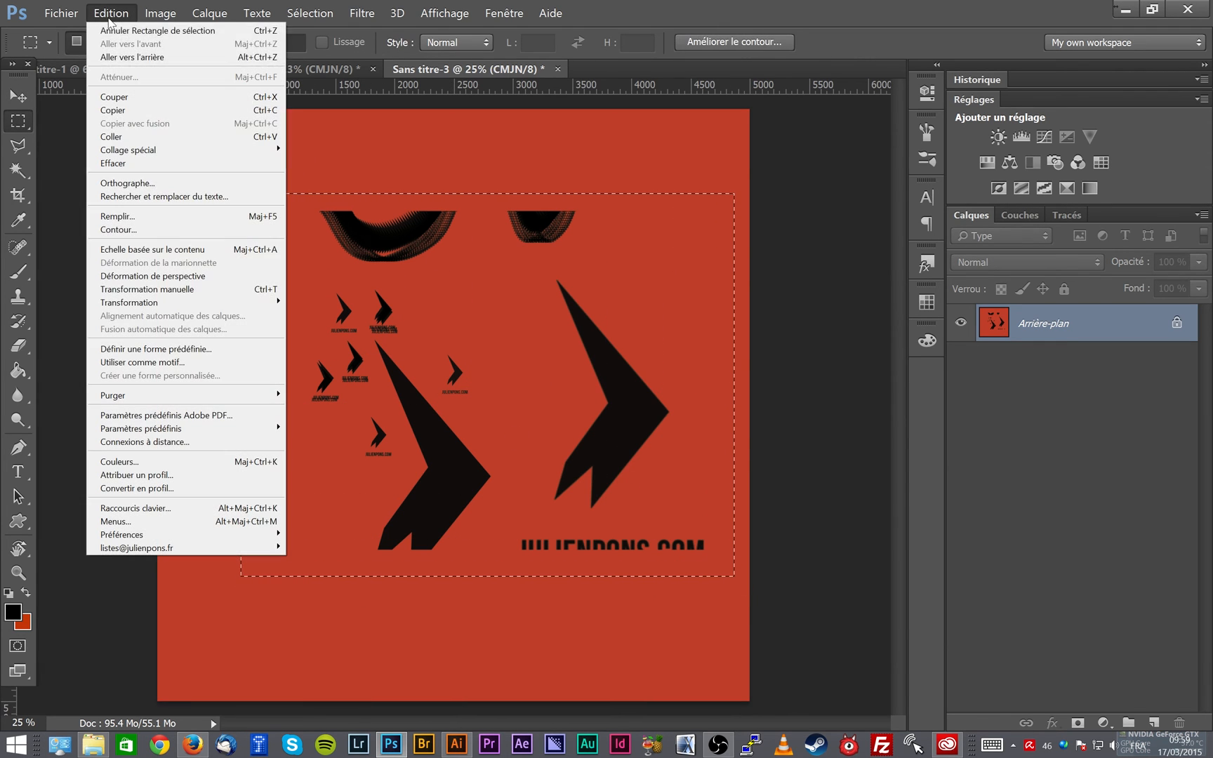
pyautogui.click(179, 349)
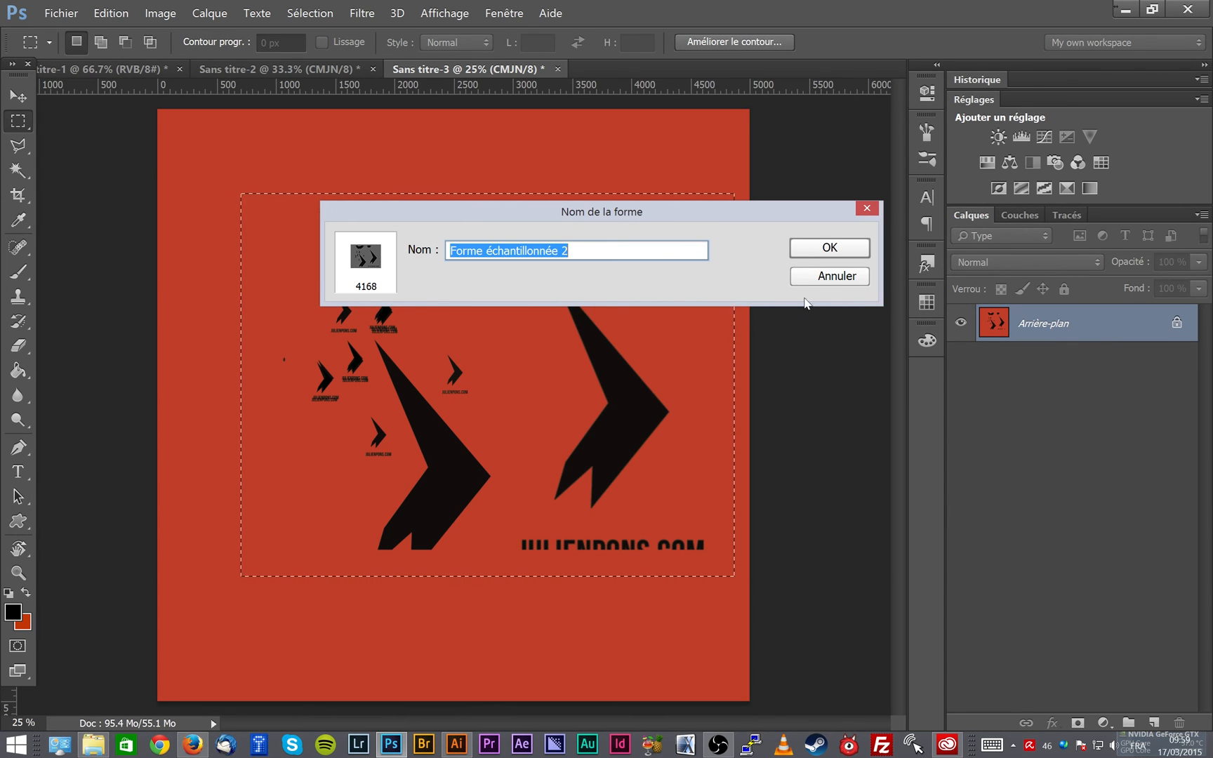
pyautogui.click(830, 276)
pyautogui.hotkey('ctrl', 'd')
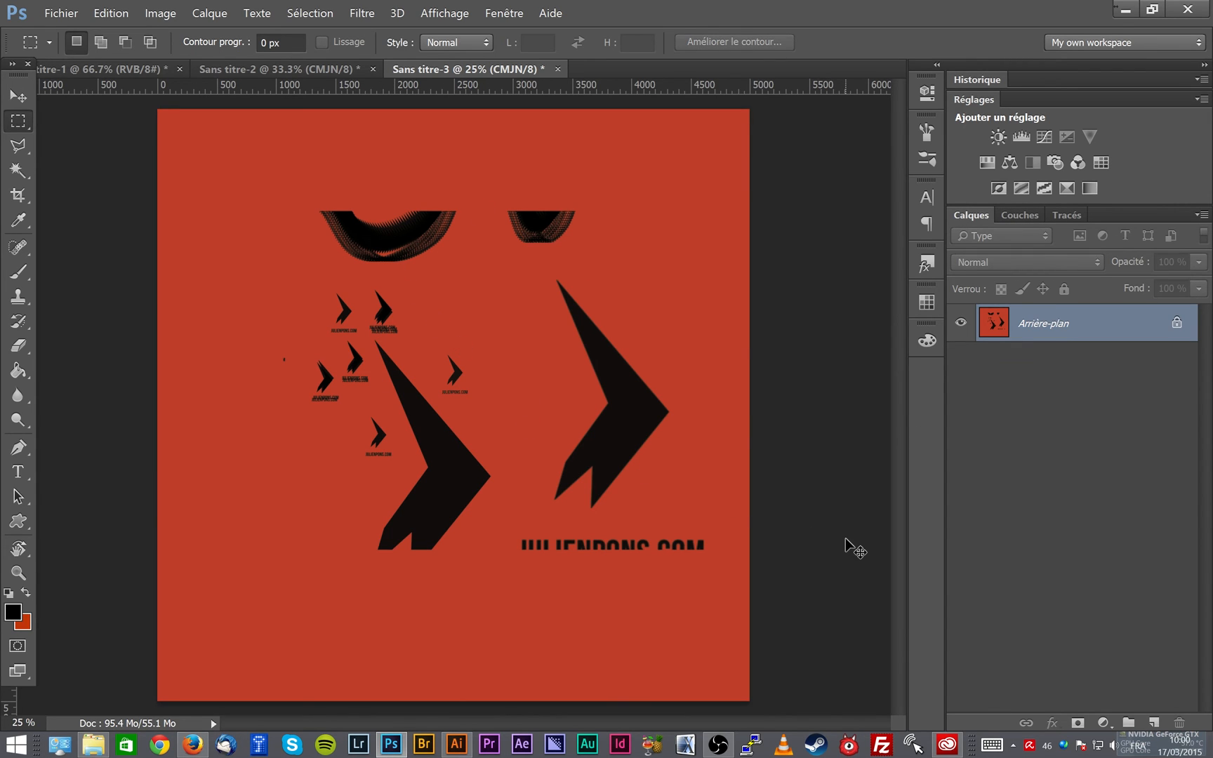
# - Desaturate the red document's image and return to Sans titre-2, showing the whole canvas at 25%
pyautogui.hotkey('ctrl', 'shift', 'u')
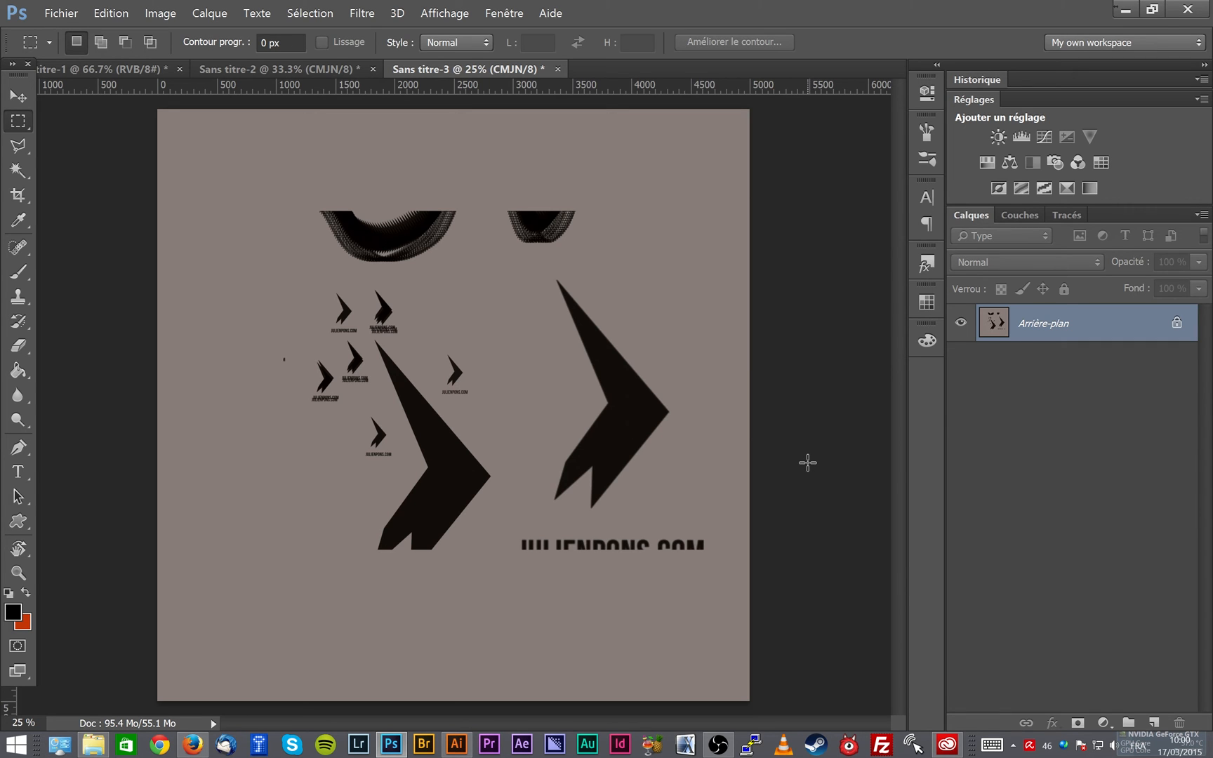
pyautogui.click(315, 69)
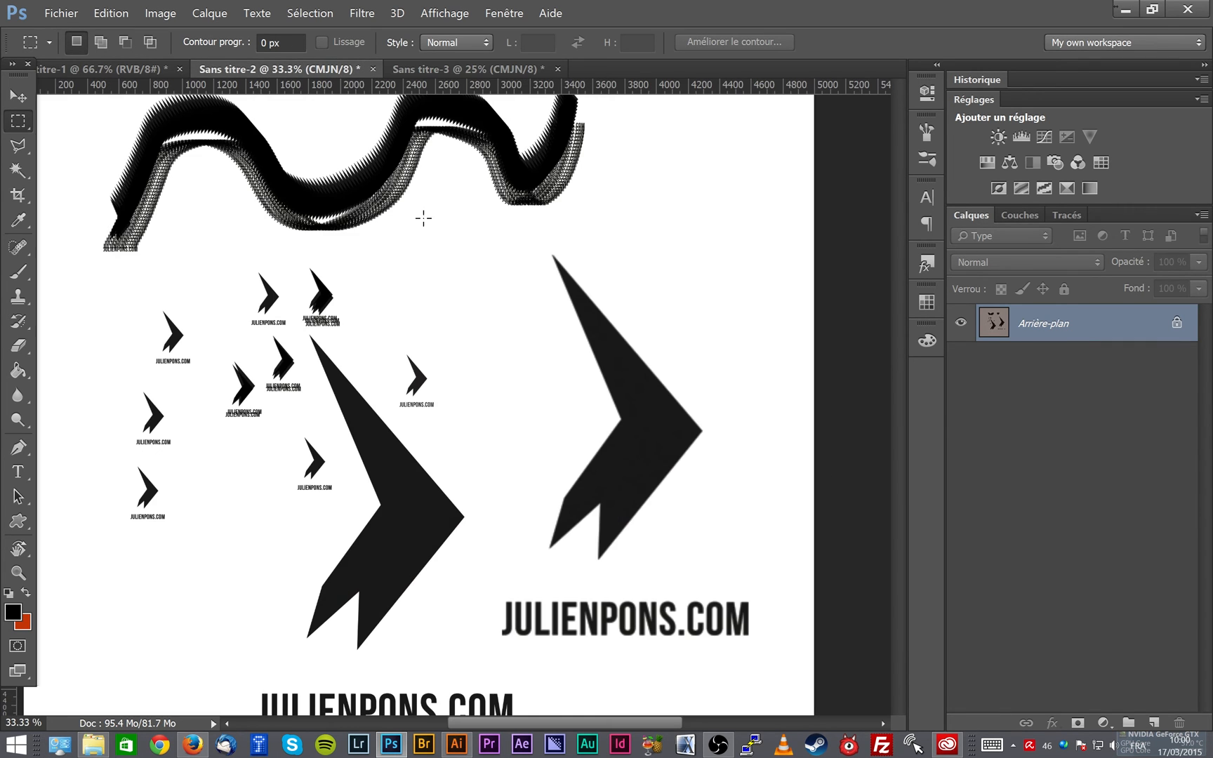
pyautogui.press('z')
pyautogui.keyDown('alt'); pyautogui.click(555, 398); pyautogui.keyUp('alt')
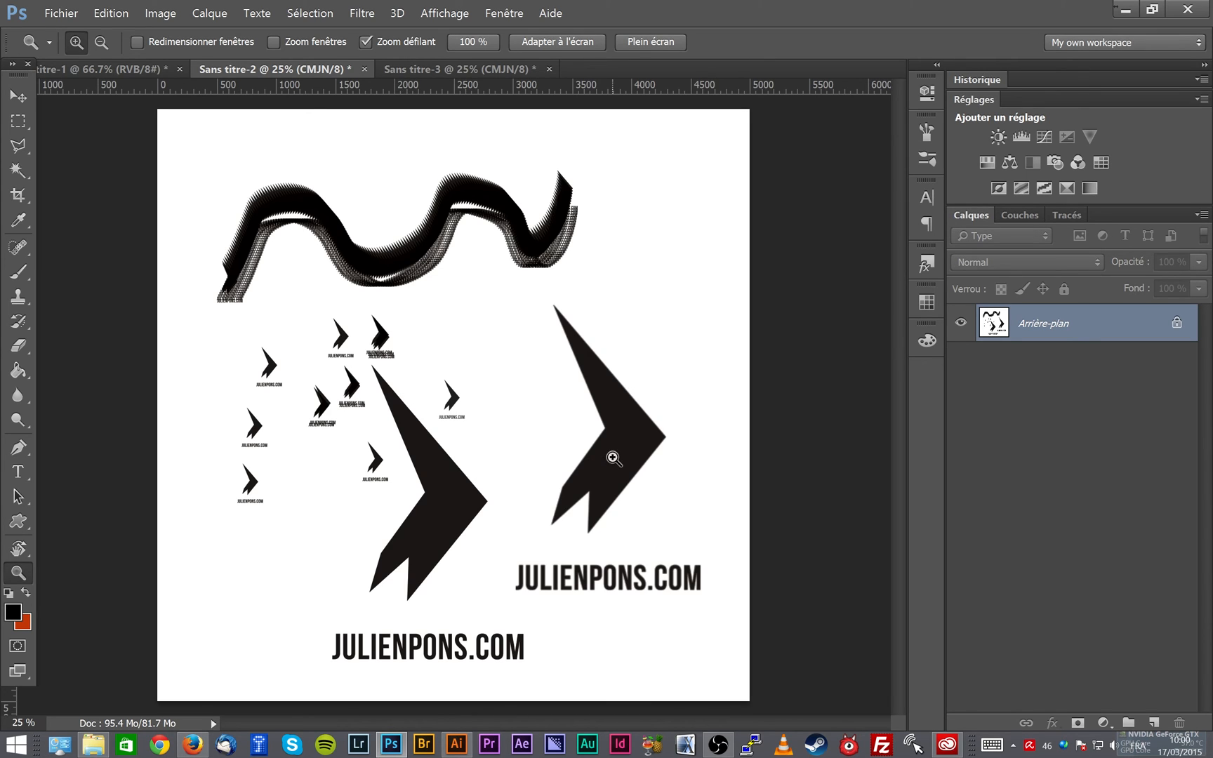
pyautogui.click(18, 121)
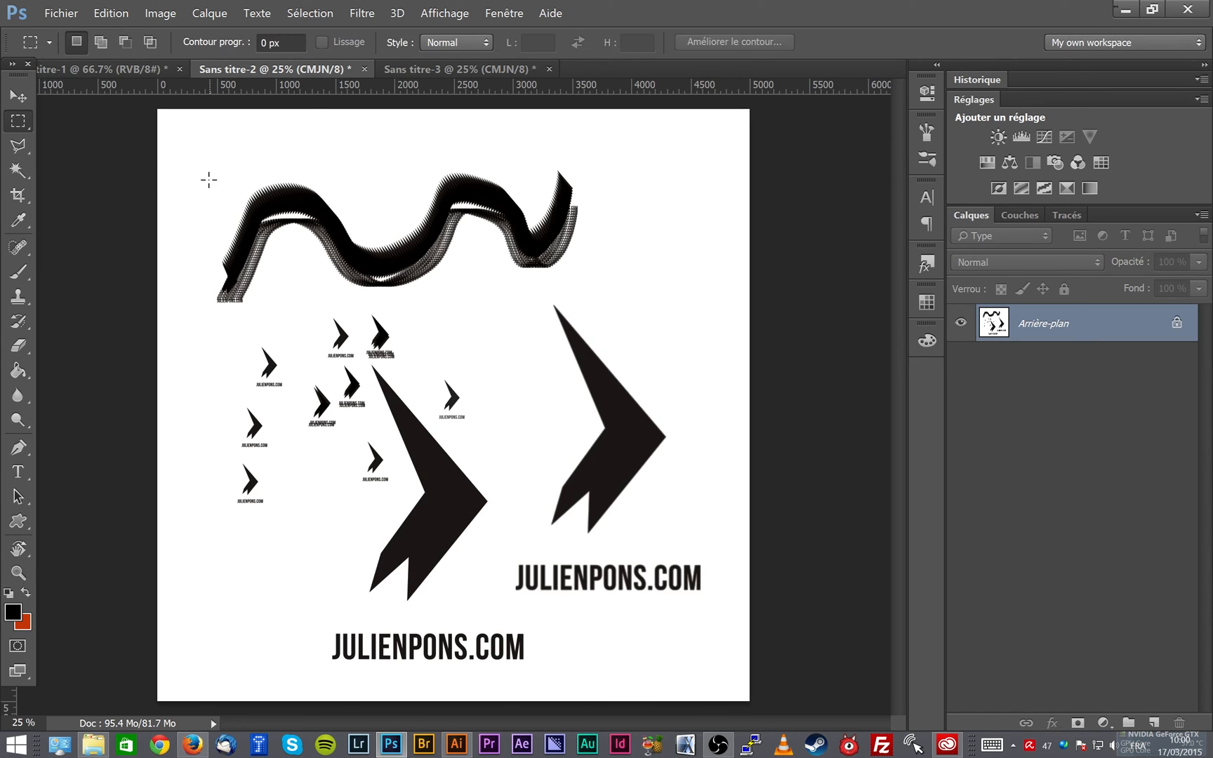
pyautogui.moveTo(209, 162); pyautogui.dragTo(723, 685)
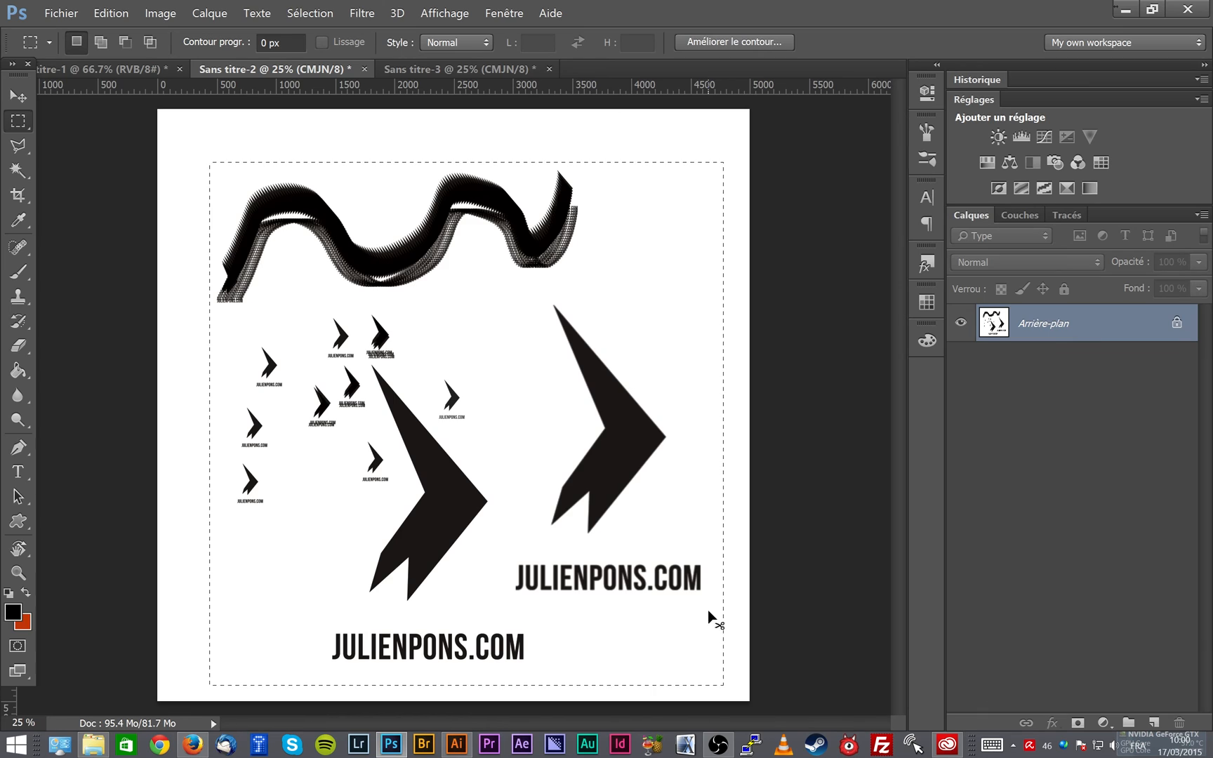
pyautogui.click(709, 613)
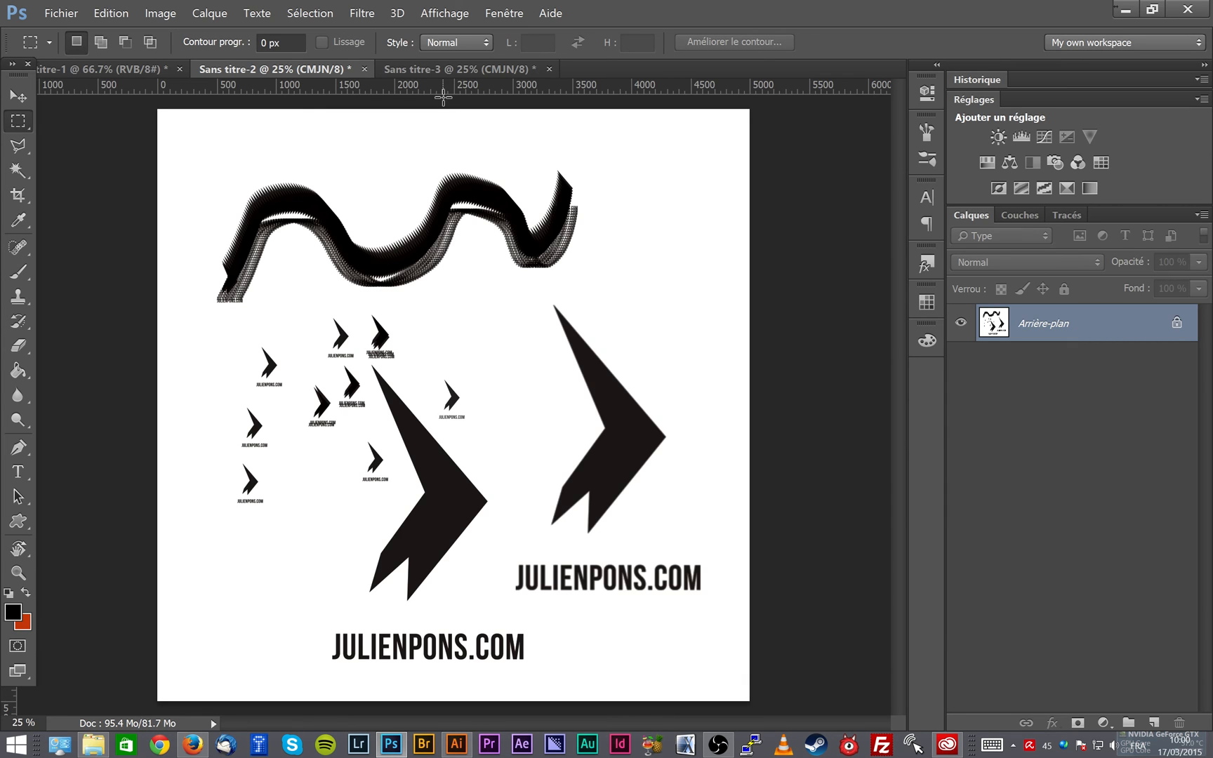
pyautogui.rightClick(378, 246)
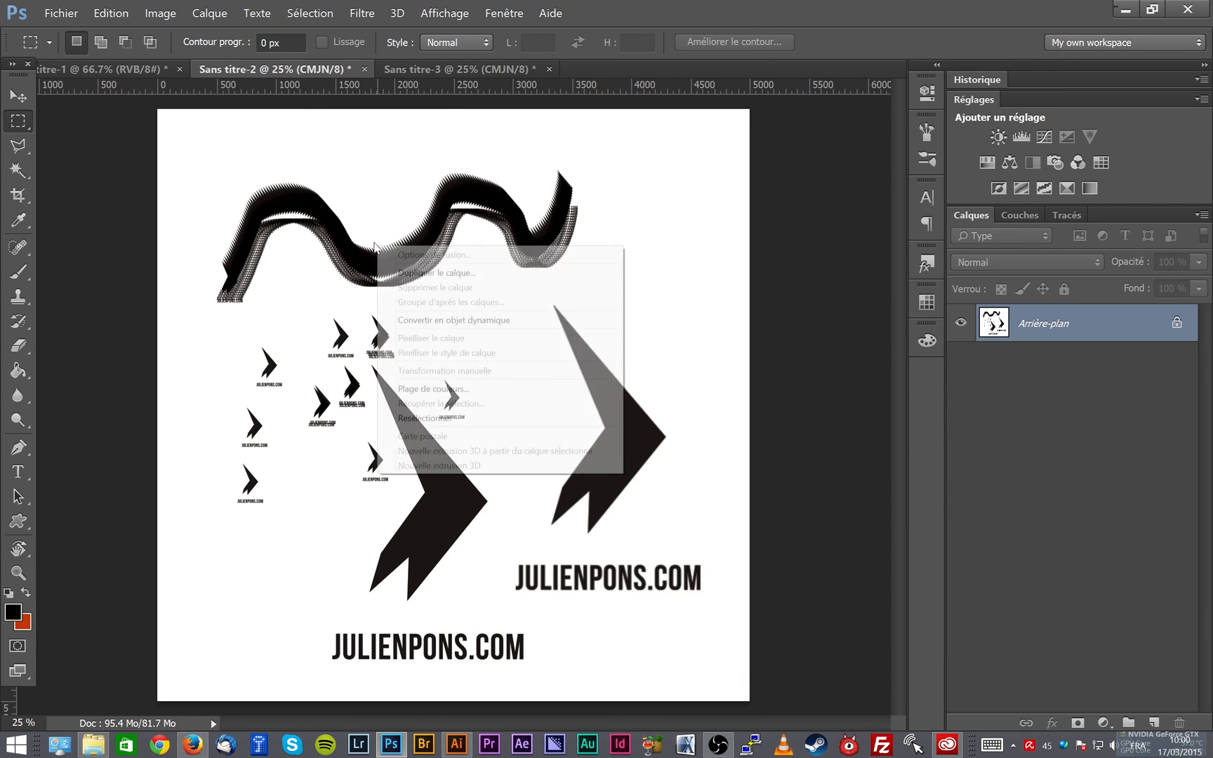
pyautogui.click(33, 123)
pyautogui.moveTo(250, 175); pyautogui.dragTo(490, 390)
pyautogui.click(126, 13)
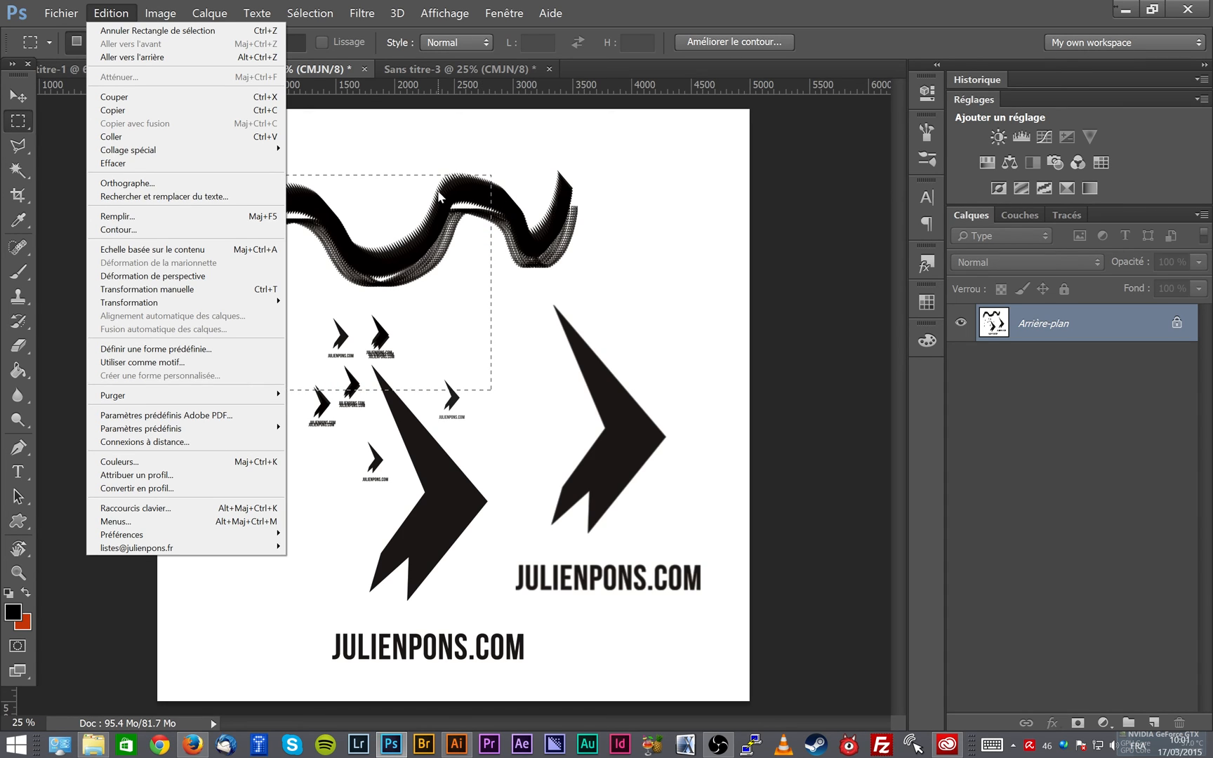
pyautogui.click(372, 116)
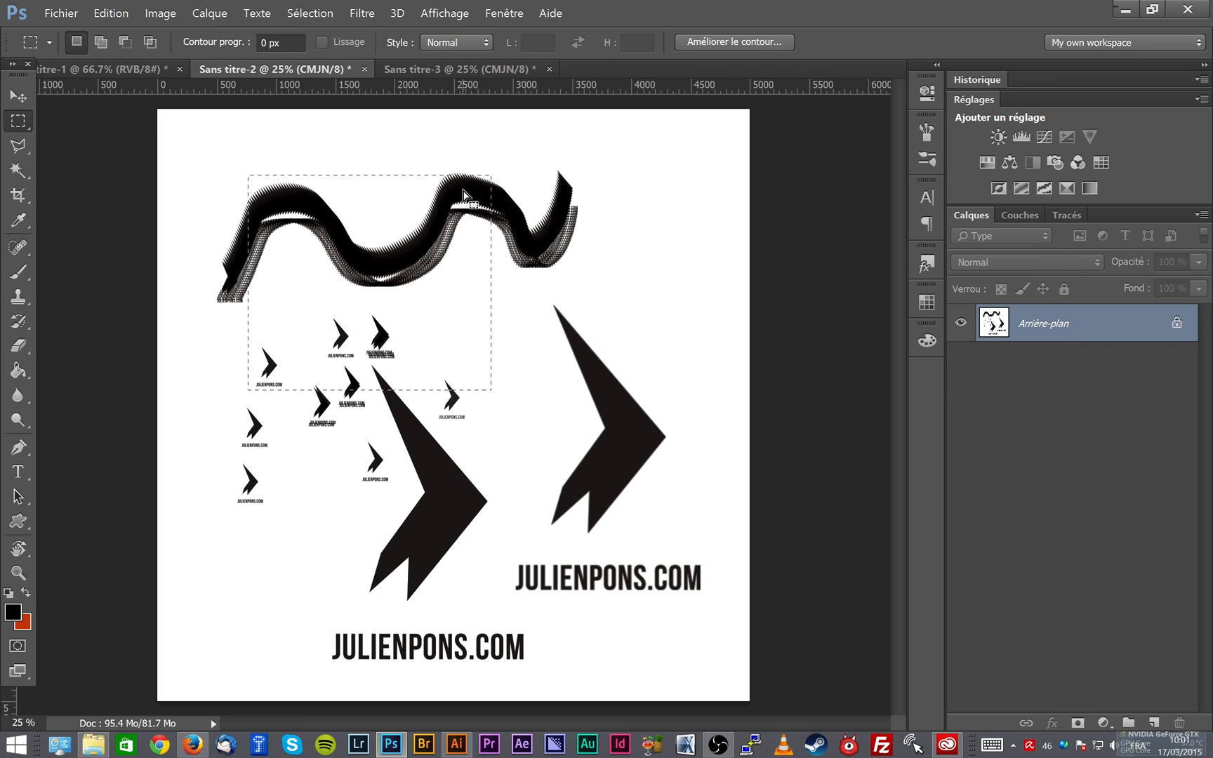
pyautogui.click(464, 195)
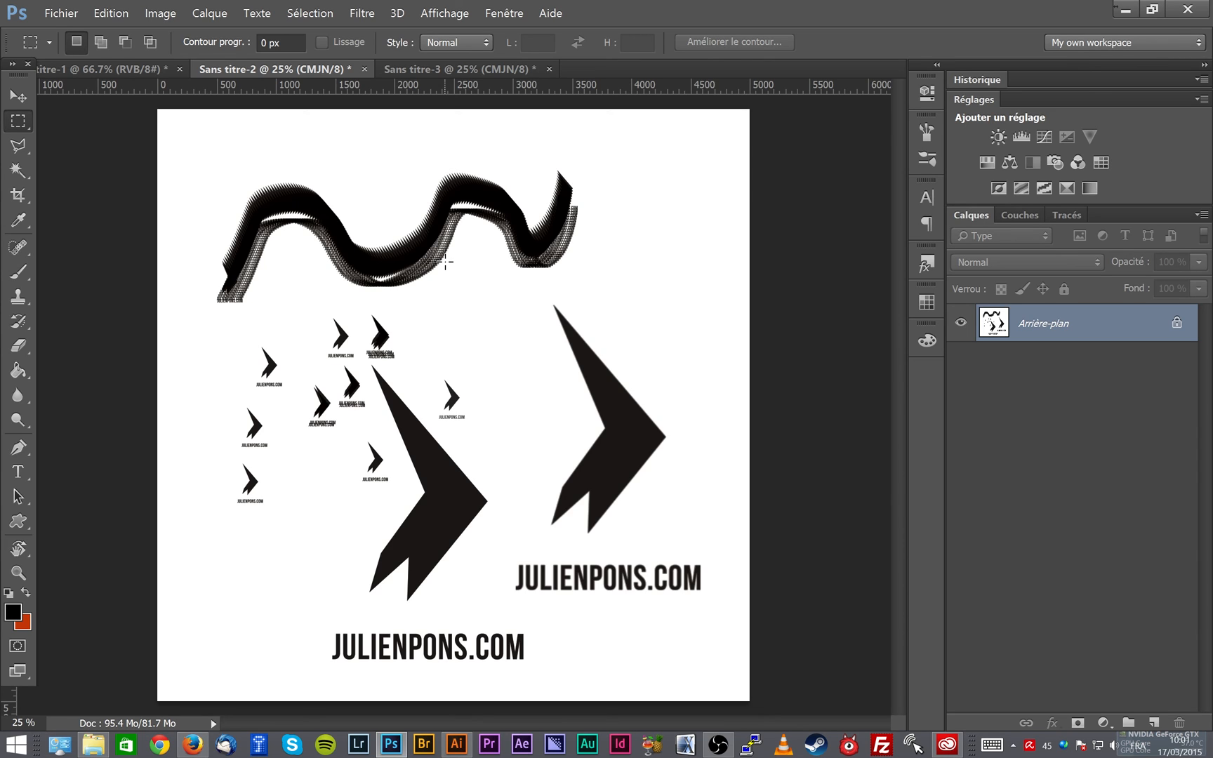
pyautogui.rightClick(433, 280)
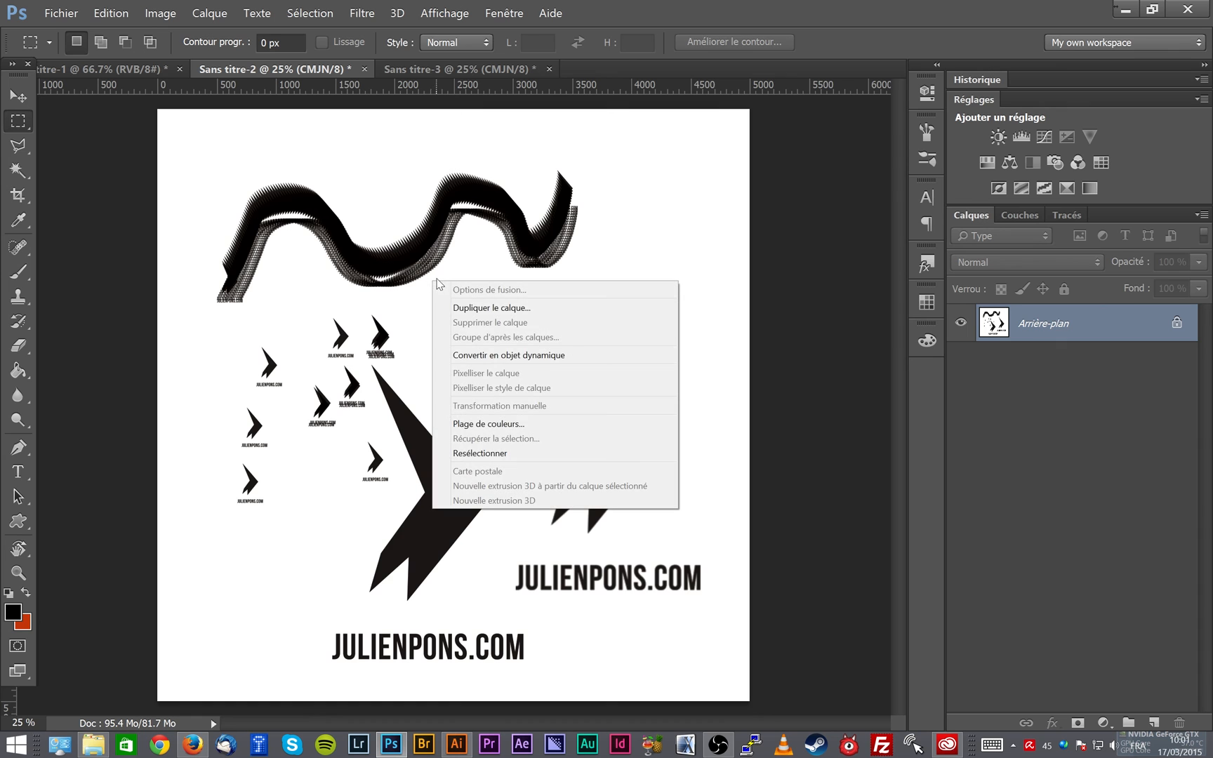
pyautogui.click(503, 116)
# - Swap the foreground colour to red and stamp the 3552 px brush over the existing logos
pyautogui.press('b')
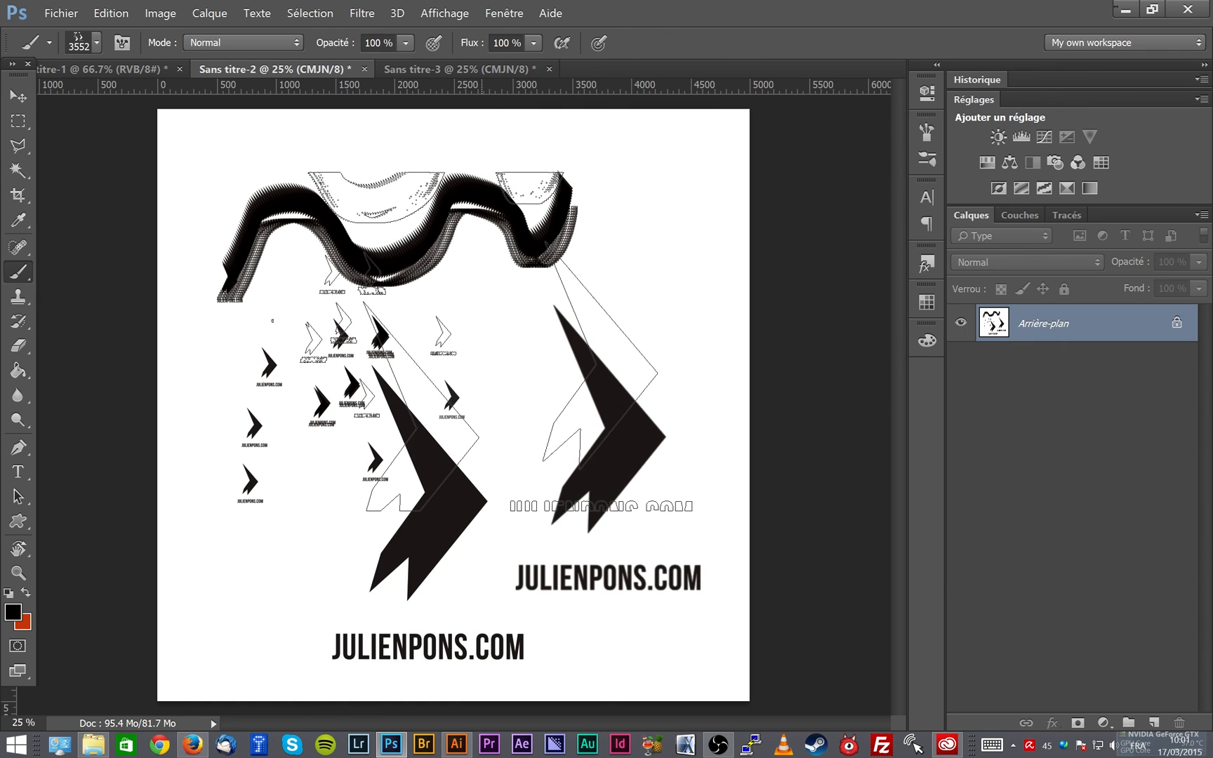
pyautogui.press('x')
pyautogui.click(509, 347)
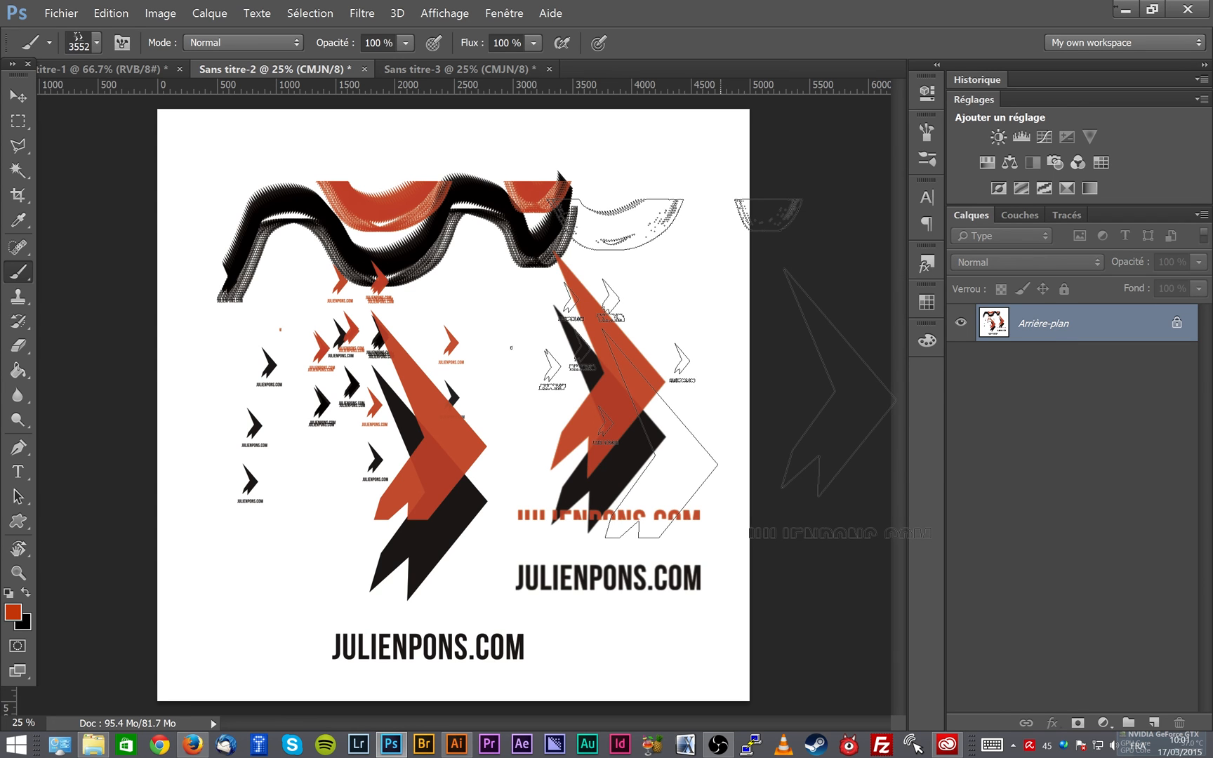
# - Change the foreground colour to light green and stamp the 3552 px brush twice over the red and black logos
pyautogui.click(13, 612)
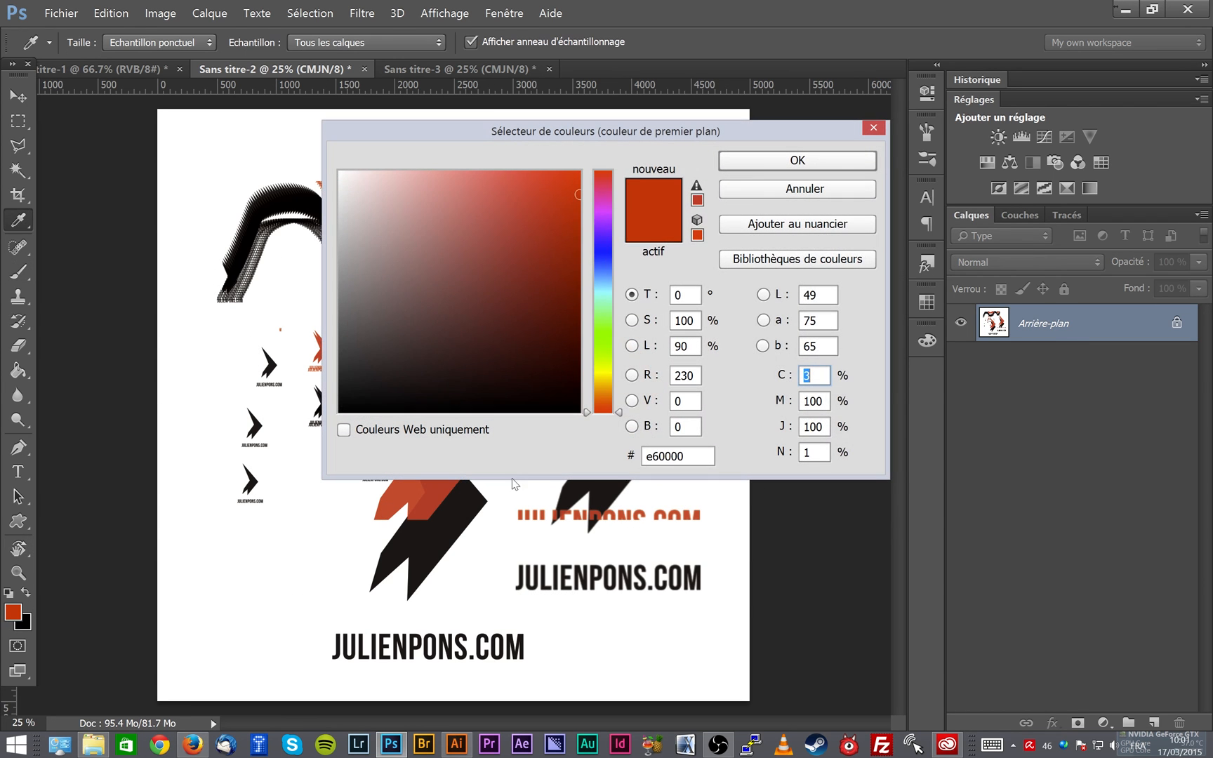
pyautogui.click(606, 314)
pyautogui.click(779, 162)
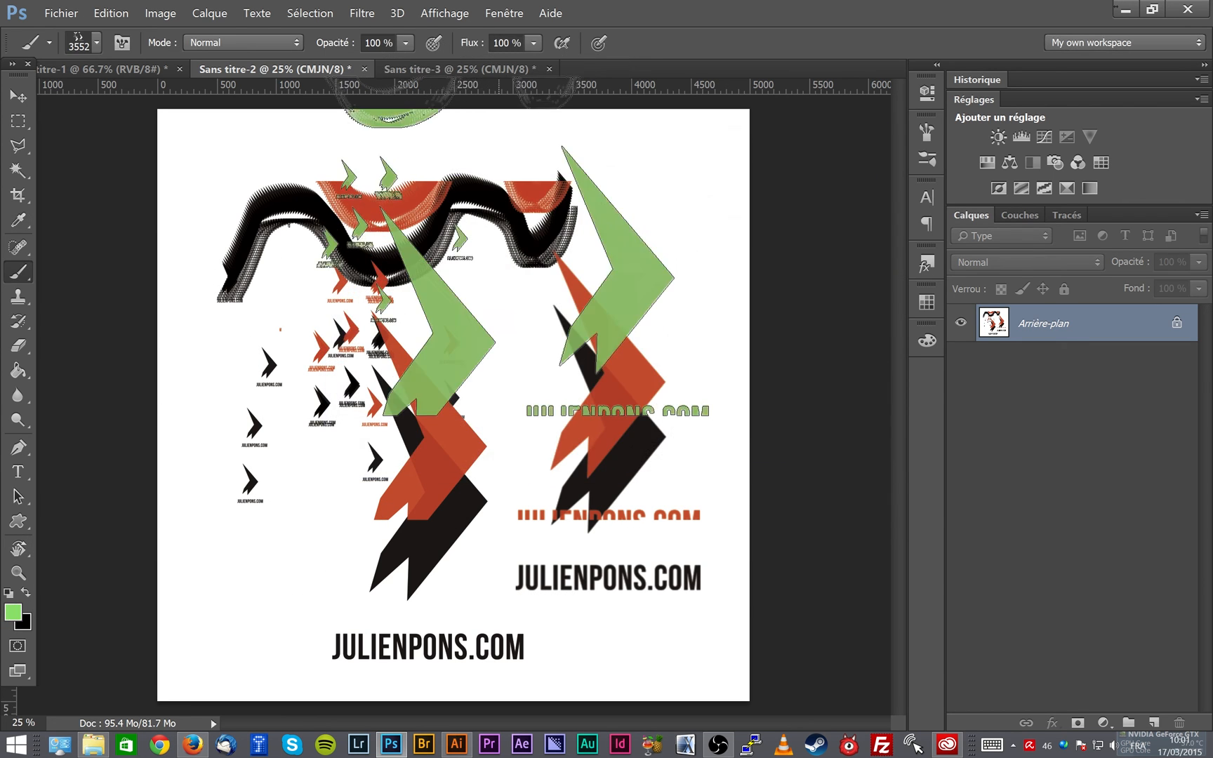
pyautogui.click(472, 344)
pyautogui.press('v')
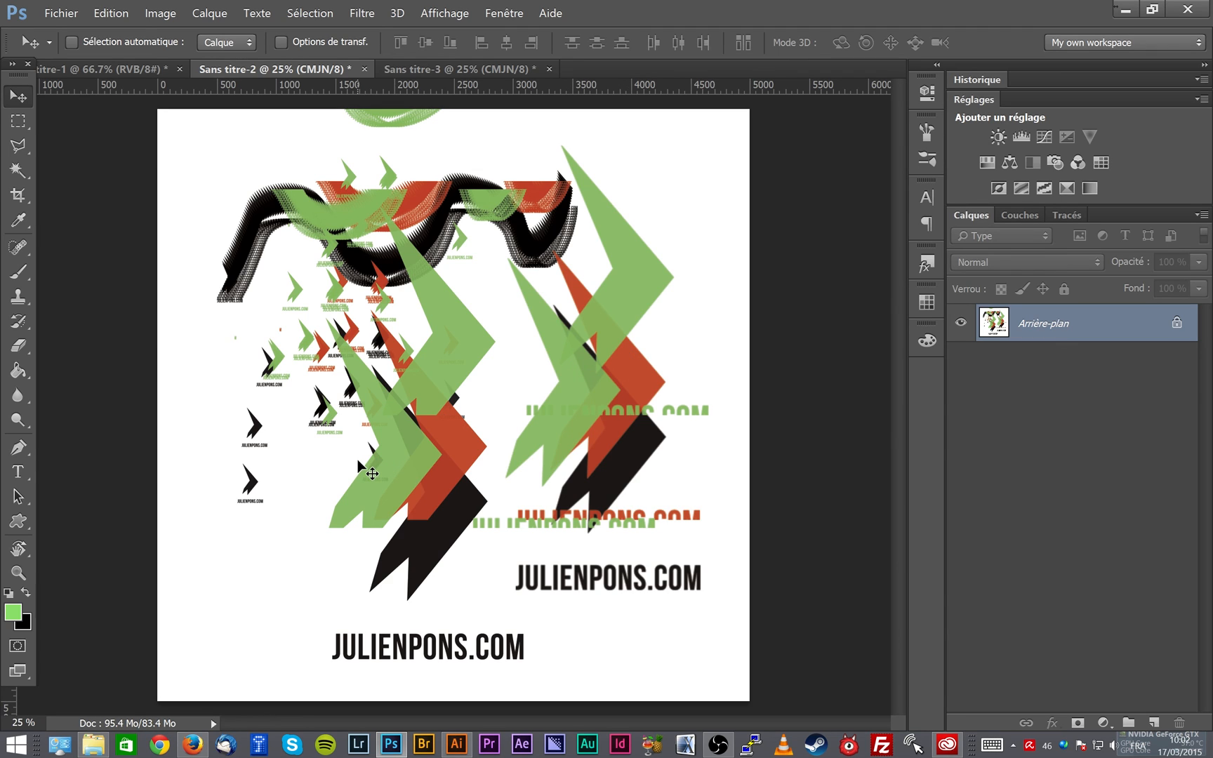
# - Switch to Firefox to show the education website's Facebook page
pyautogui.click(192, 744)
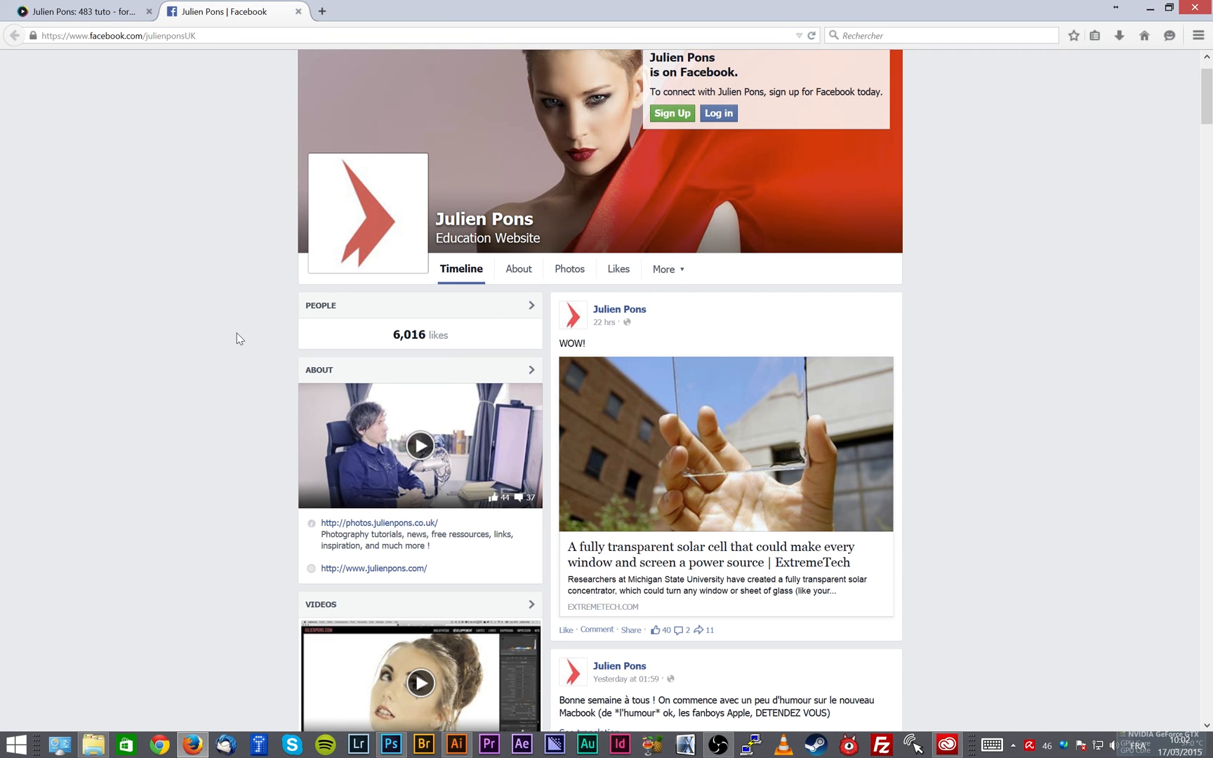
# - Look through the posts on the education website's Facebook page and return to its beginning
pyautogui.scroll(-20, 237, 333)
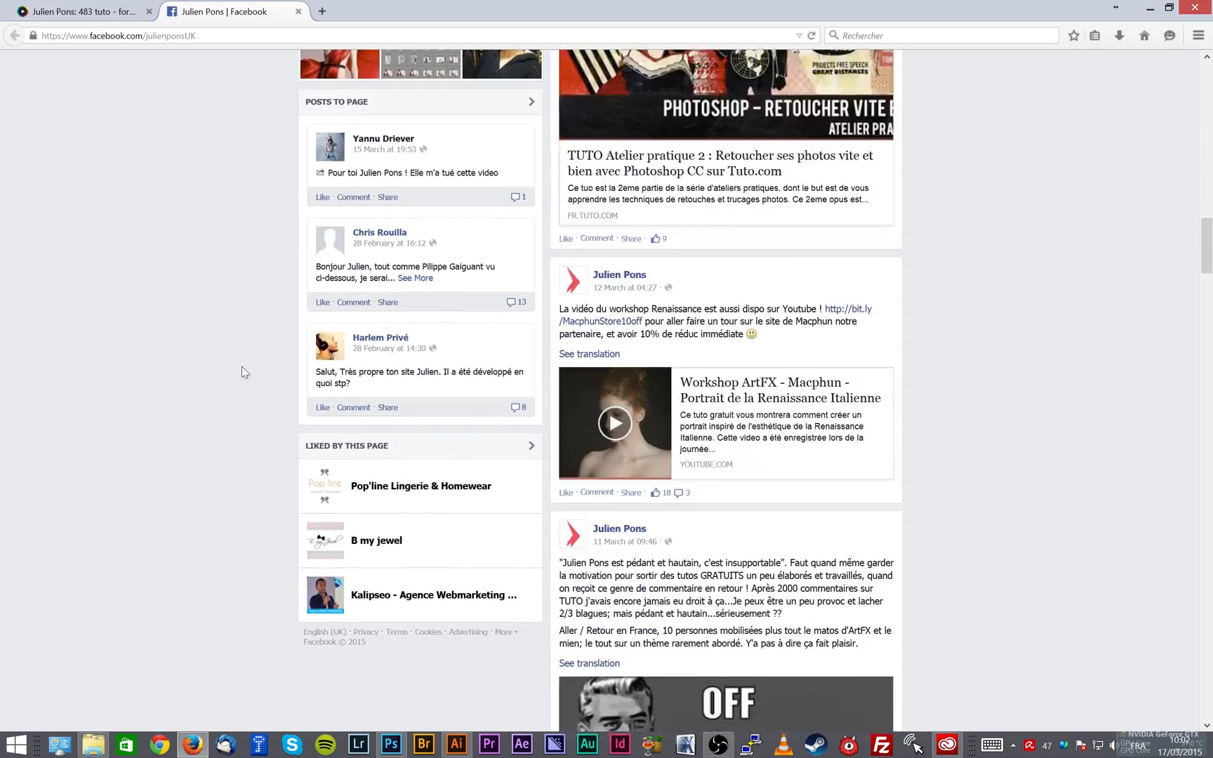
pyautogui.scroll(-15, 244, 369)
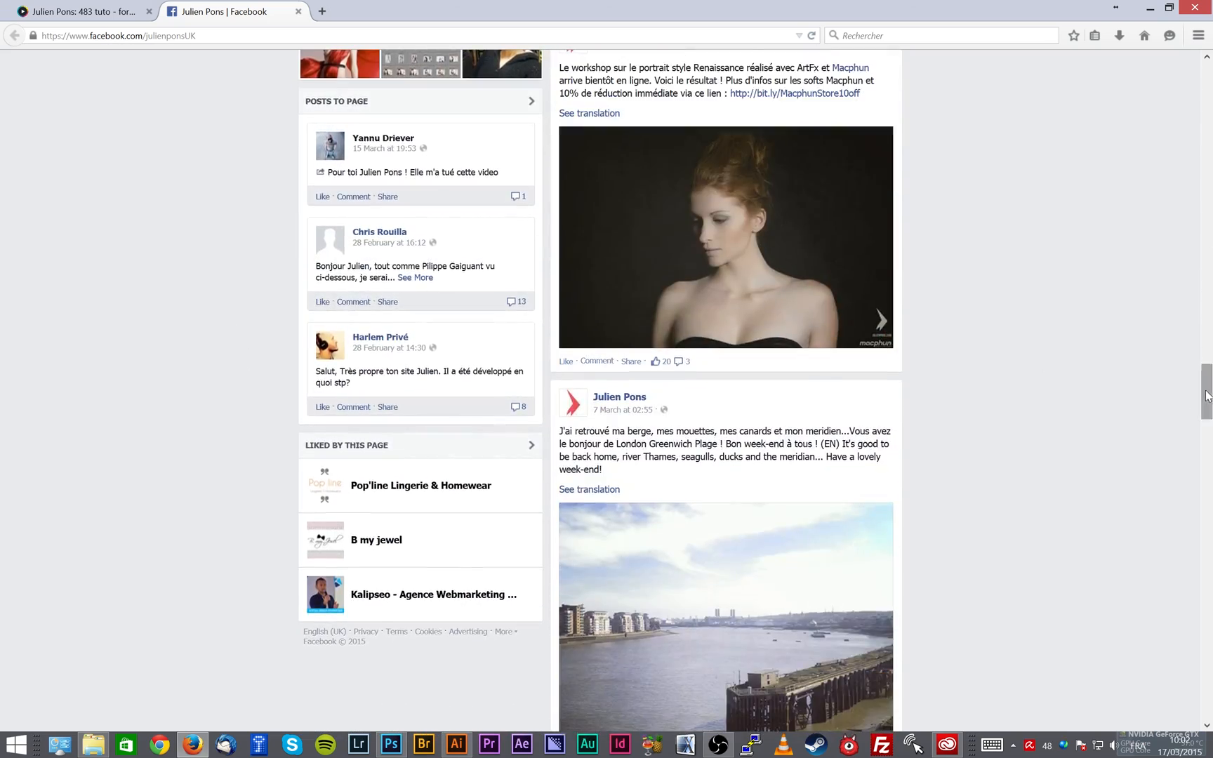
pyautogui.moveTo(1207, 396); pyautogui.dragTo(1182, 63)
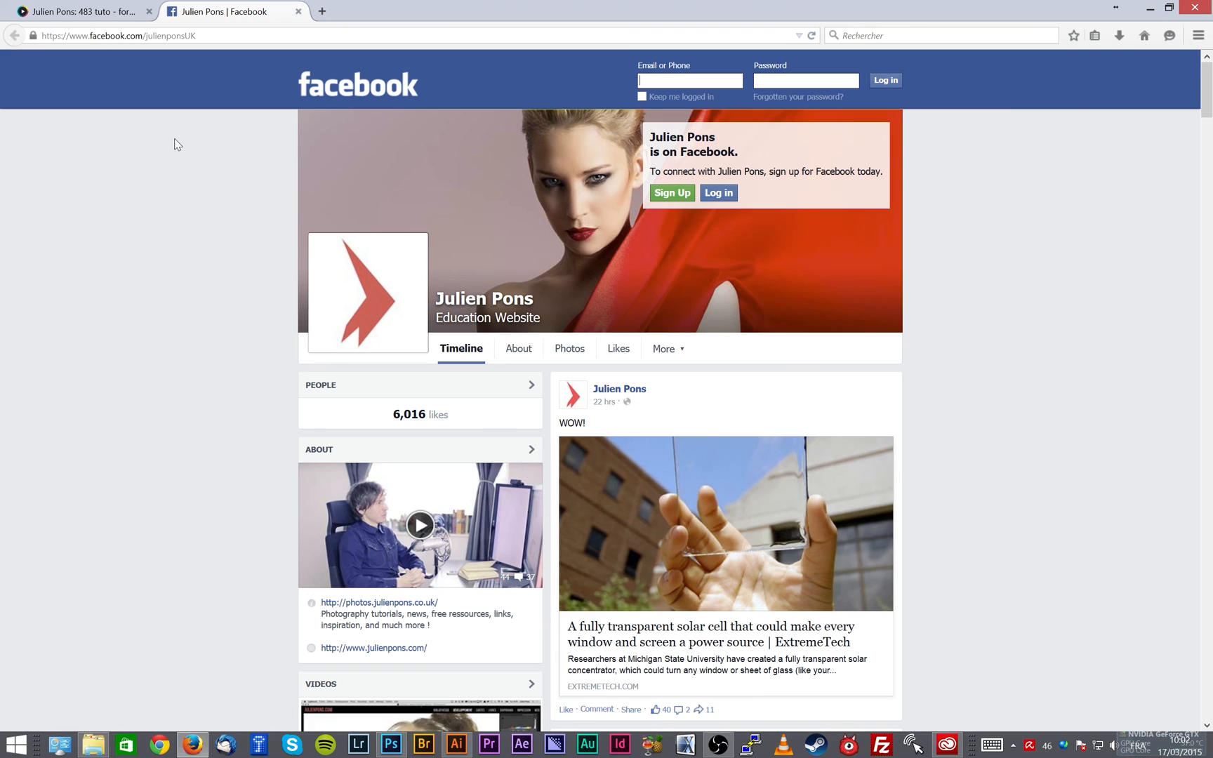
# - Show the trainer's tuto.com page and search the site for the trainer's username
pyautogui.click(115, 13)
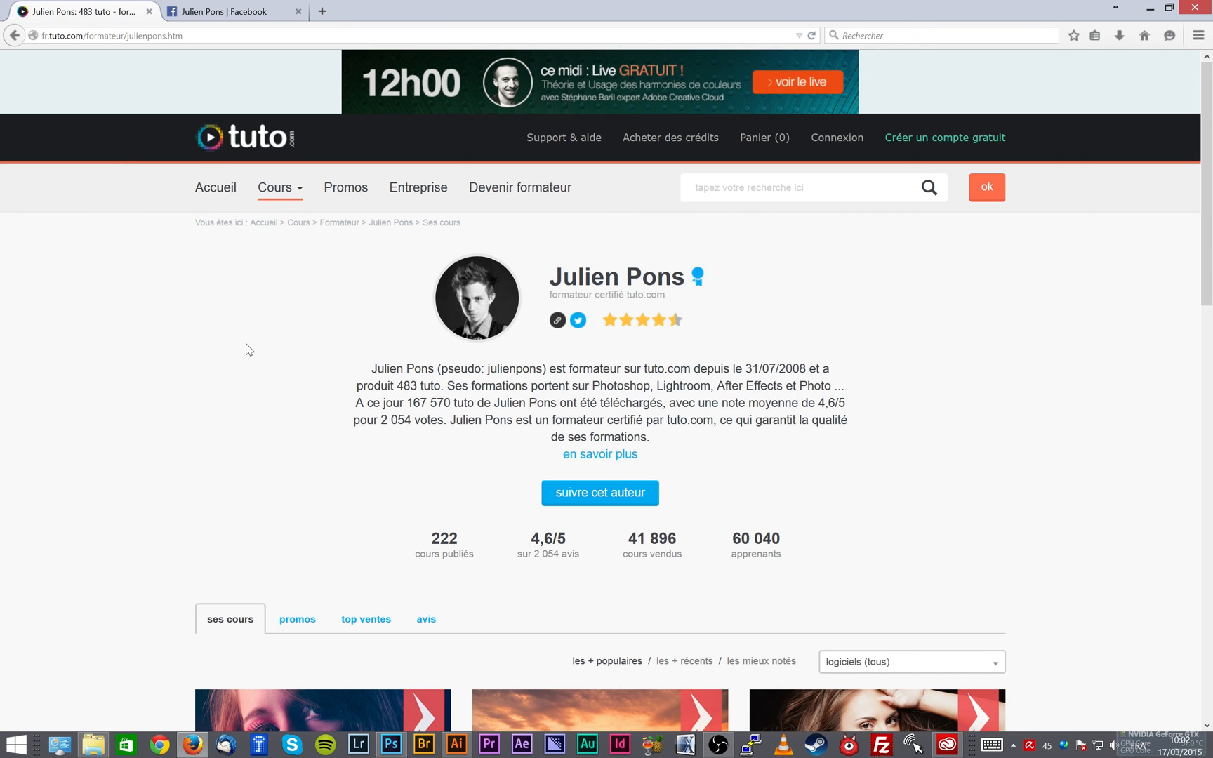
pyautogui.scroll(-3, 245, 347)
pyautogui.scroll(3, 244, 347)
pyautogui.write('julienpons')
pyautogui.press('Return')
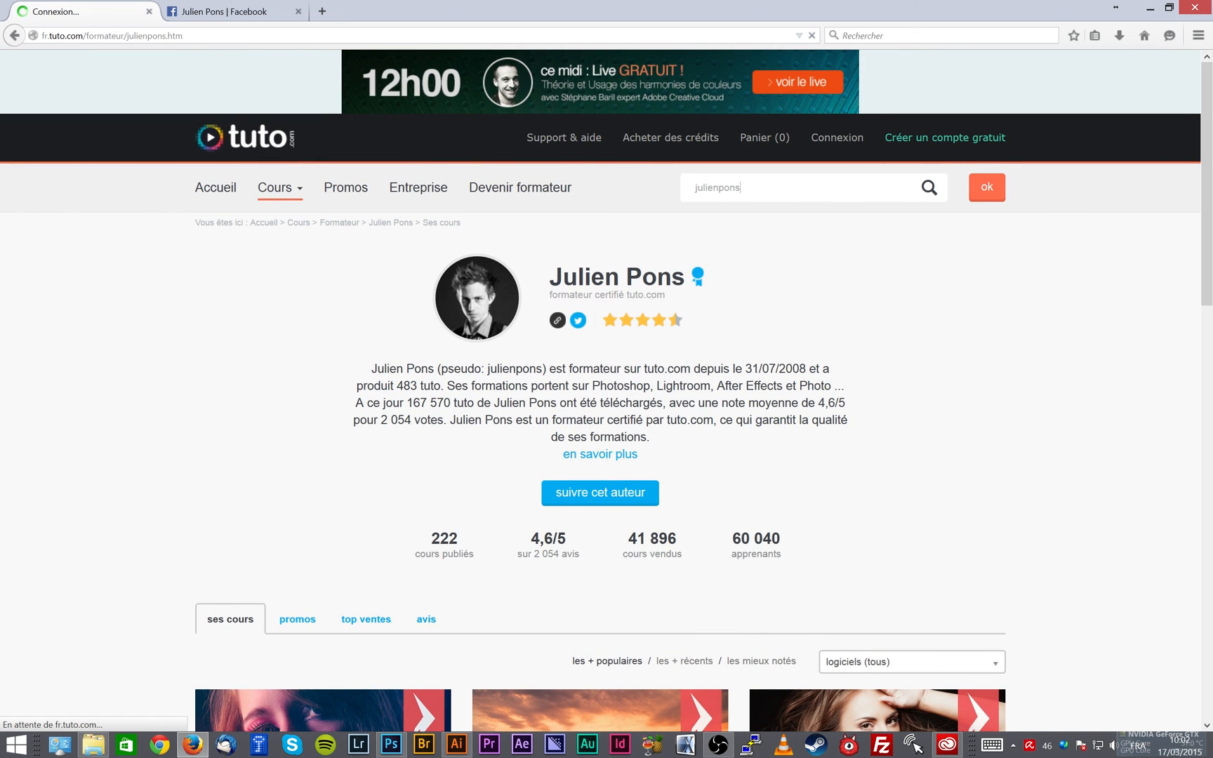
# - Filter the trainer's tuto.com course list by the software Photoshop
pyautogui.scroll(-3, 307, 282)
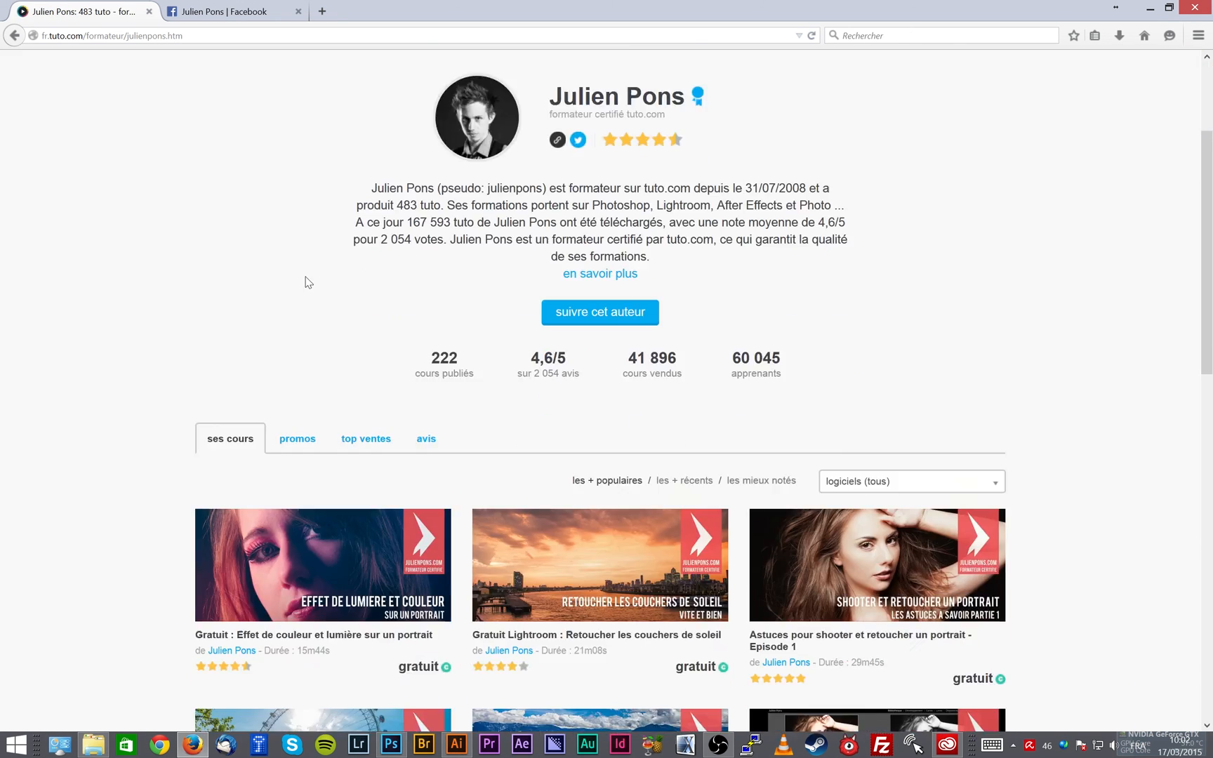
pyautogui.scroll(-7, 306, 282)
pyautogui.scroll(3, 309, 281)
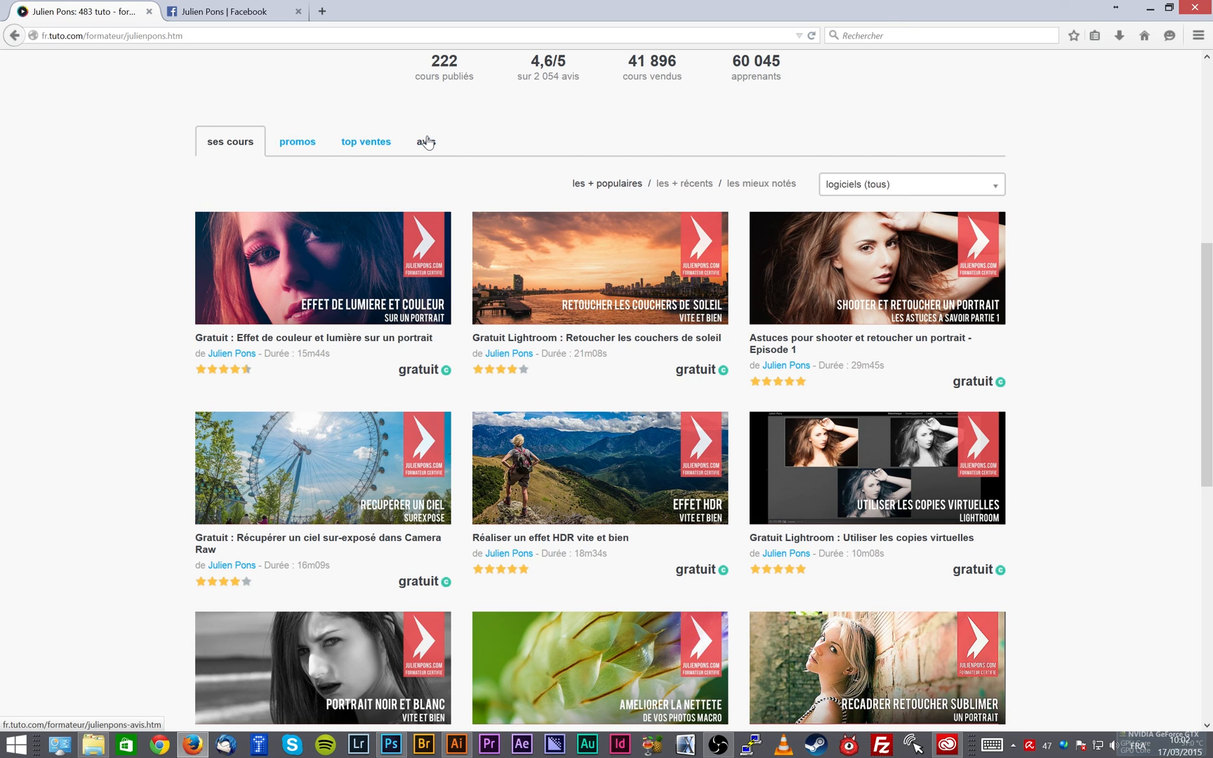
pyautogui.click(975, 190)
pyautogui.scroll(-3, 967, 254)
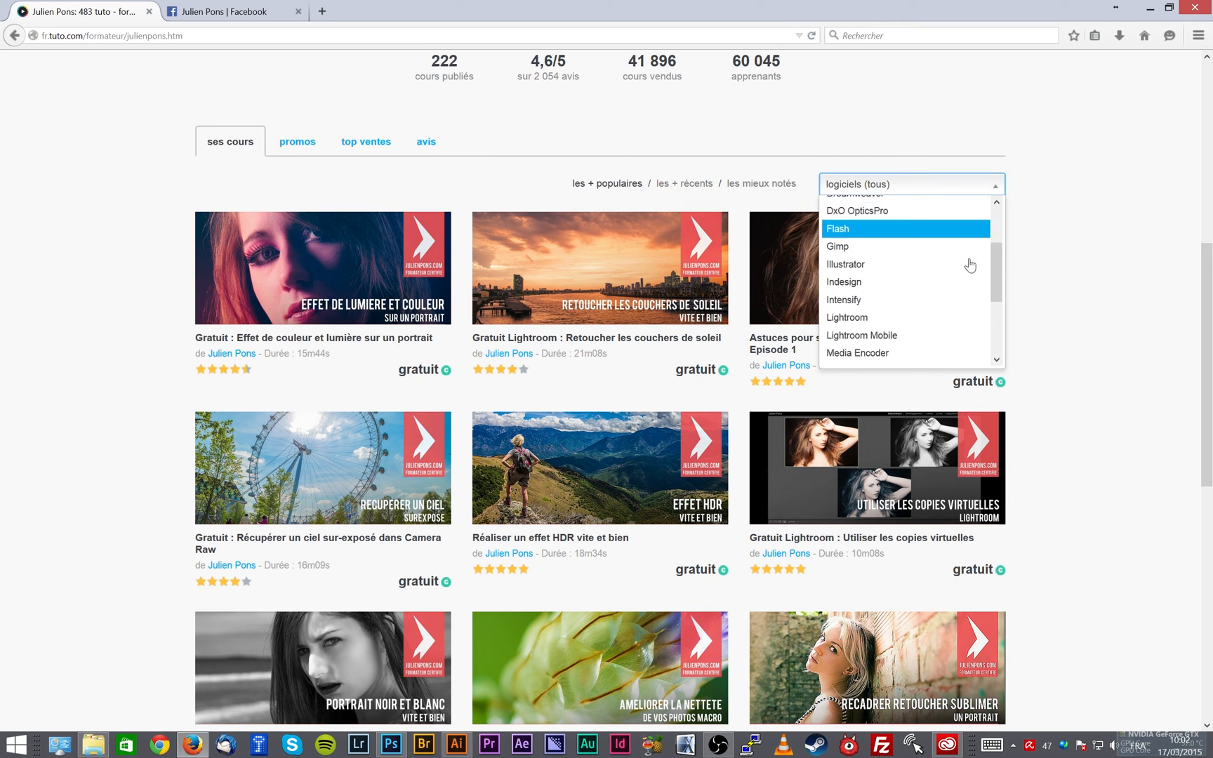
pyautogui.scroll(-3, 970, 264)
pyautogui.click(921, 294)
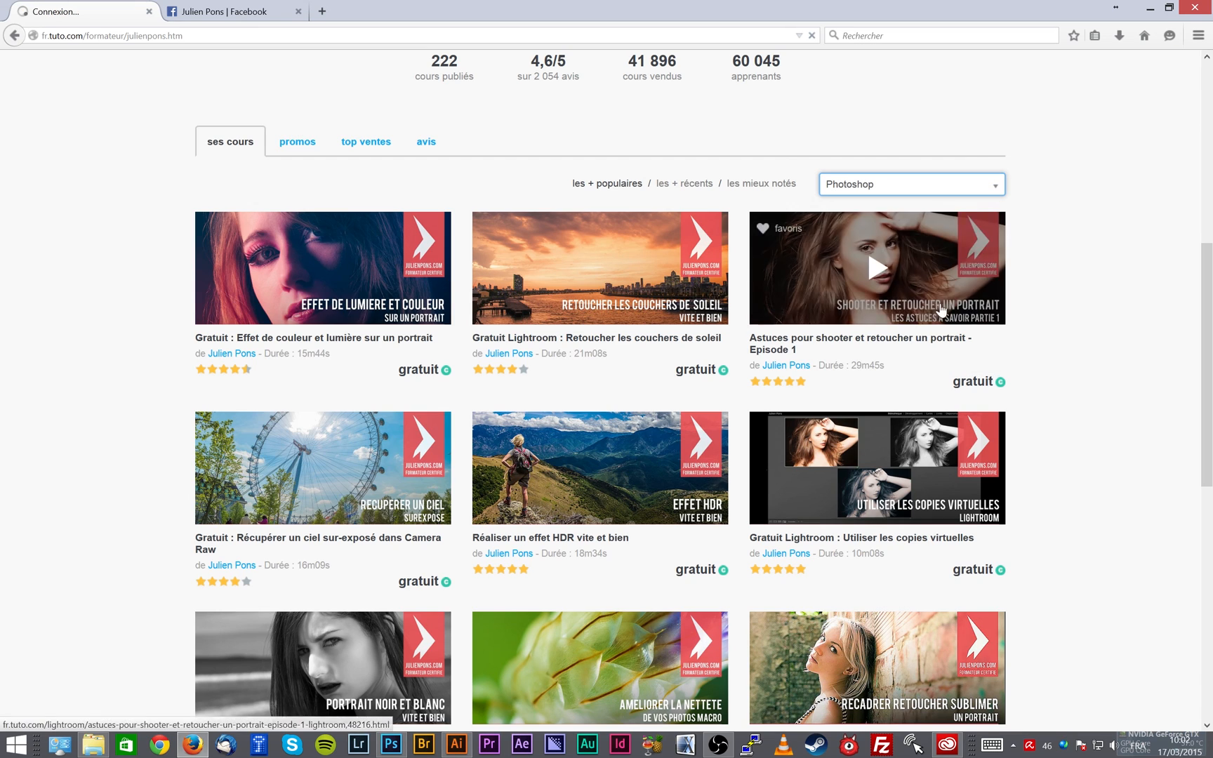
# - Look through the filtered Photoshop courses and return to the trainer's profile header
pyautogui.scroll(-5, 980, 439)
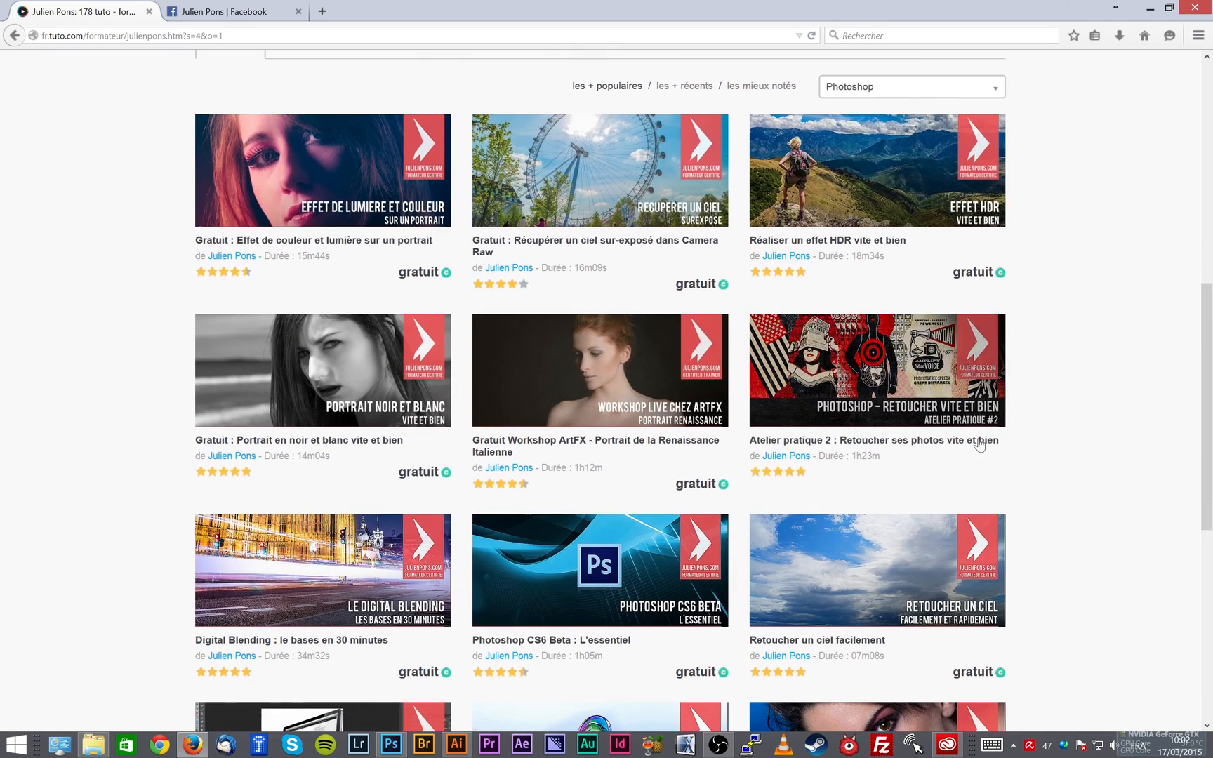
pyautogui.scroll(-2, 1044, 383)
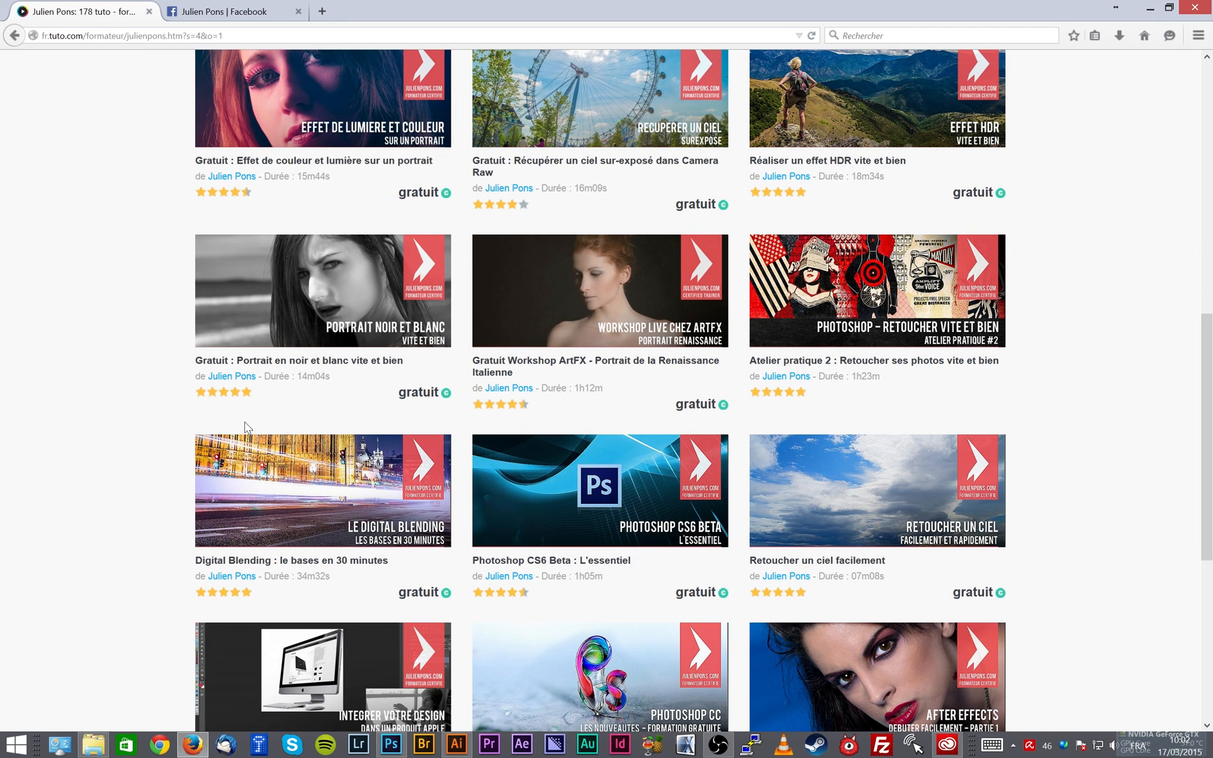
pyautogui.scroll(10, 123, 433)
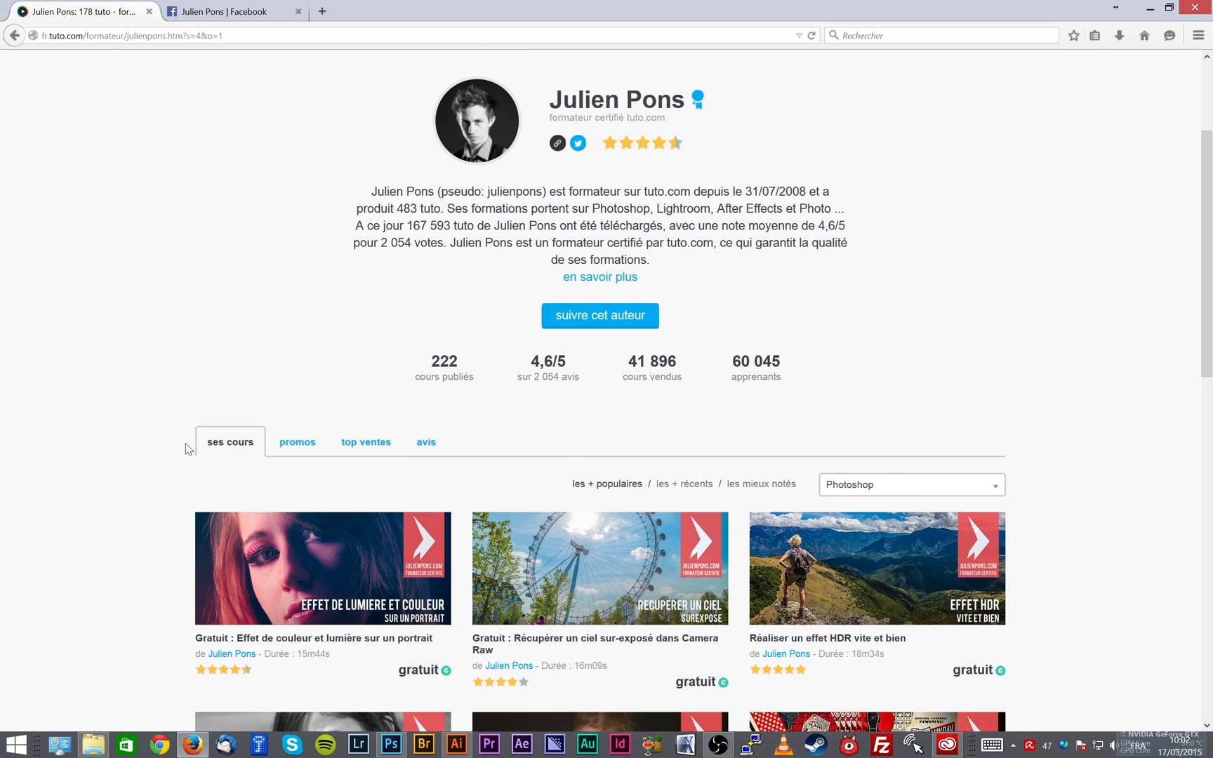
pyautogui.scroll(3, 239, 365)
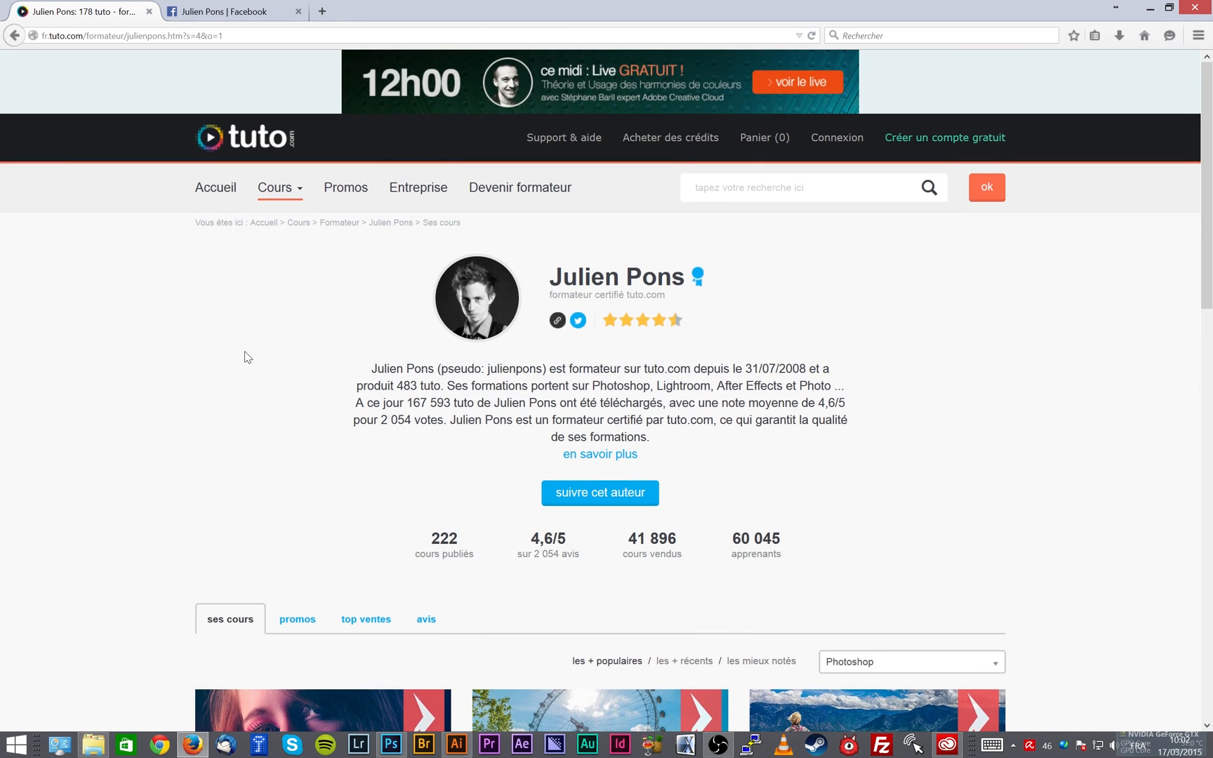